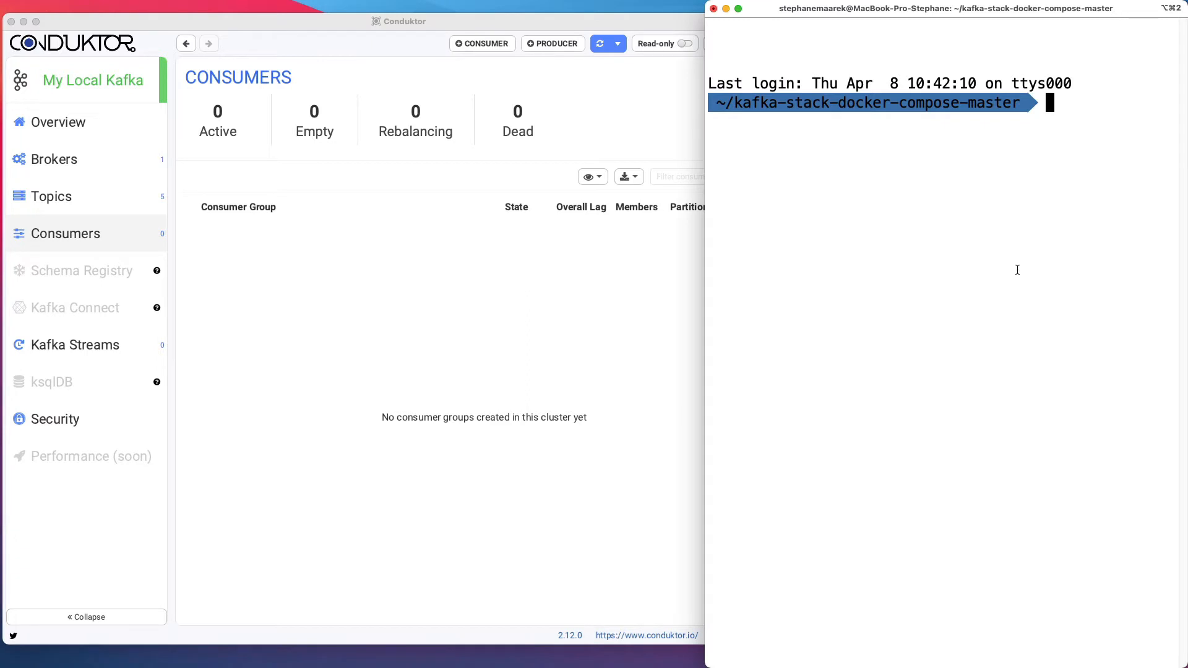
type("cd ../kafka-")
key("Tab")
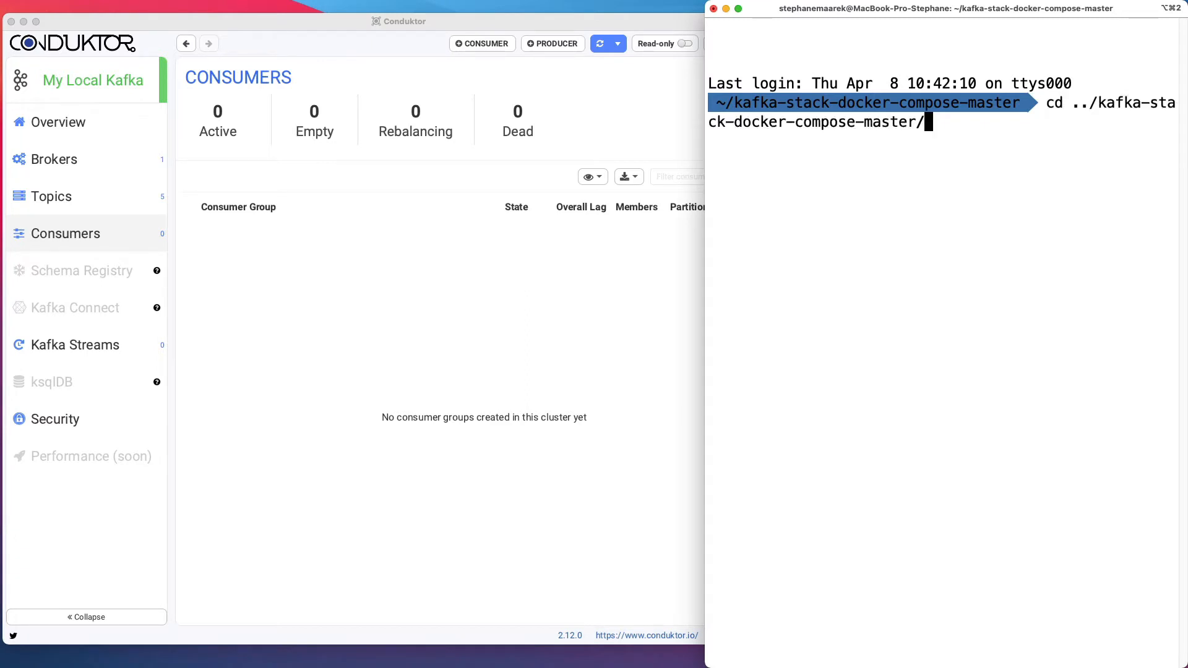
key("Tab")
key("Tab")
key("Return")
key("ctrl+l")
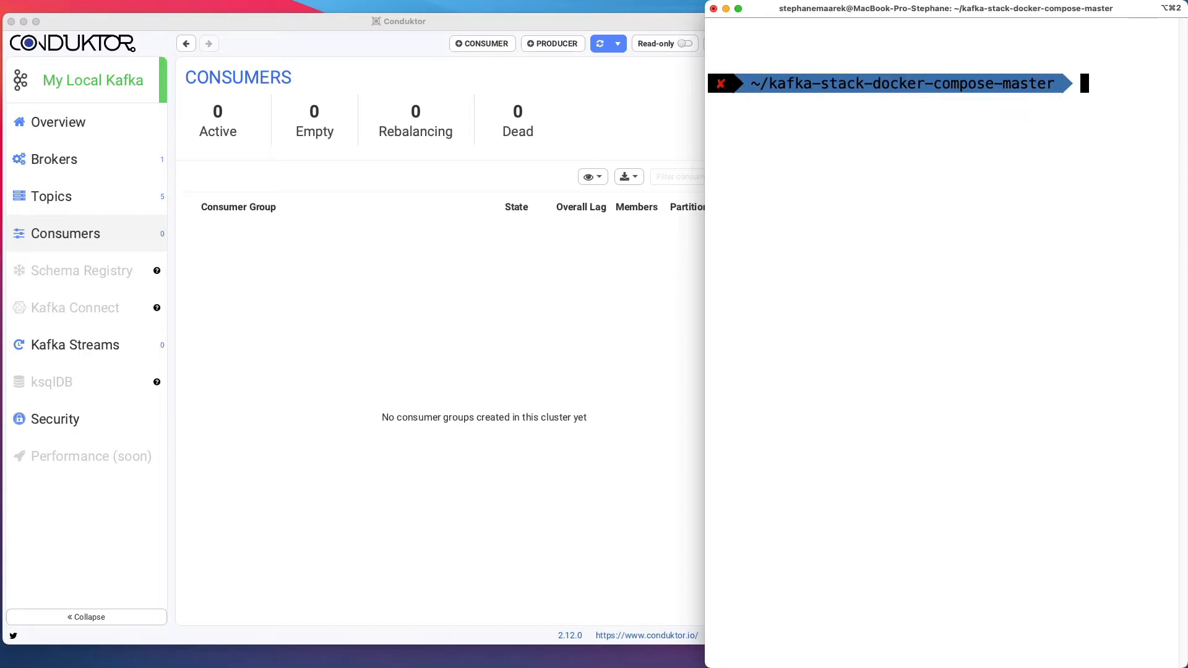
- Go up to the parent directory in the terminal, list its contents and clear the output
type("cd ../")
key("Return")
type("ls")
key("Return")
key("ctrl+l")
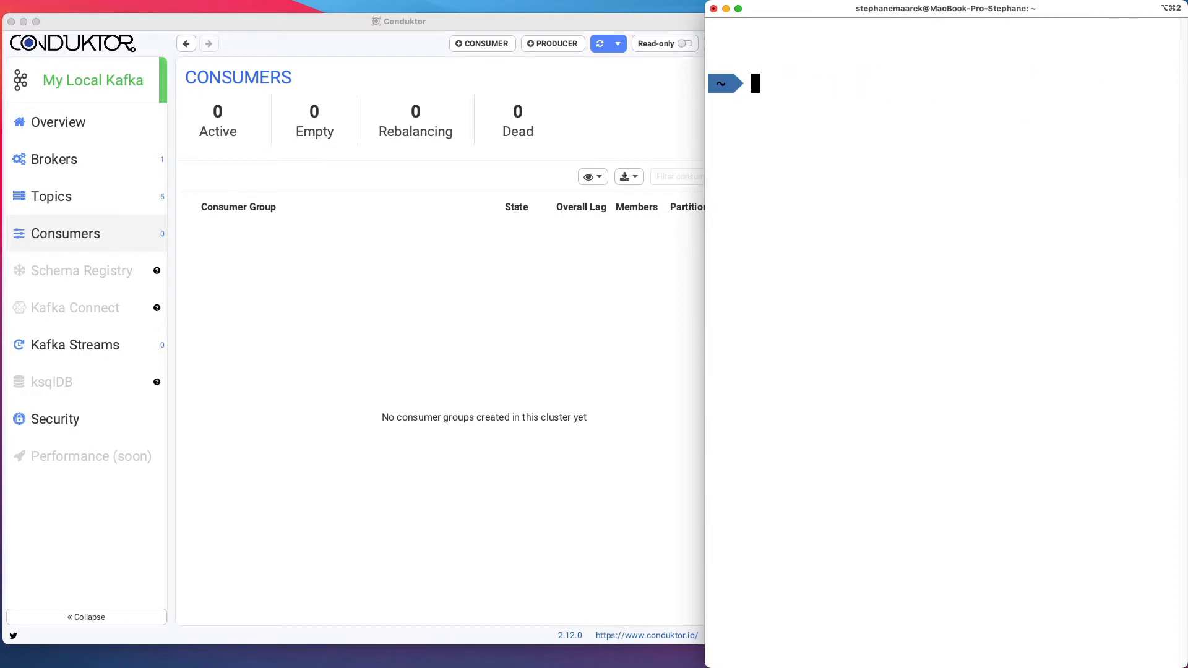
- Change into the kafka_2.13-2.7.0 directory and list its contents
type("cd kafka_2.")
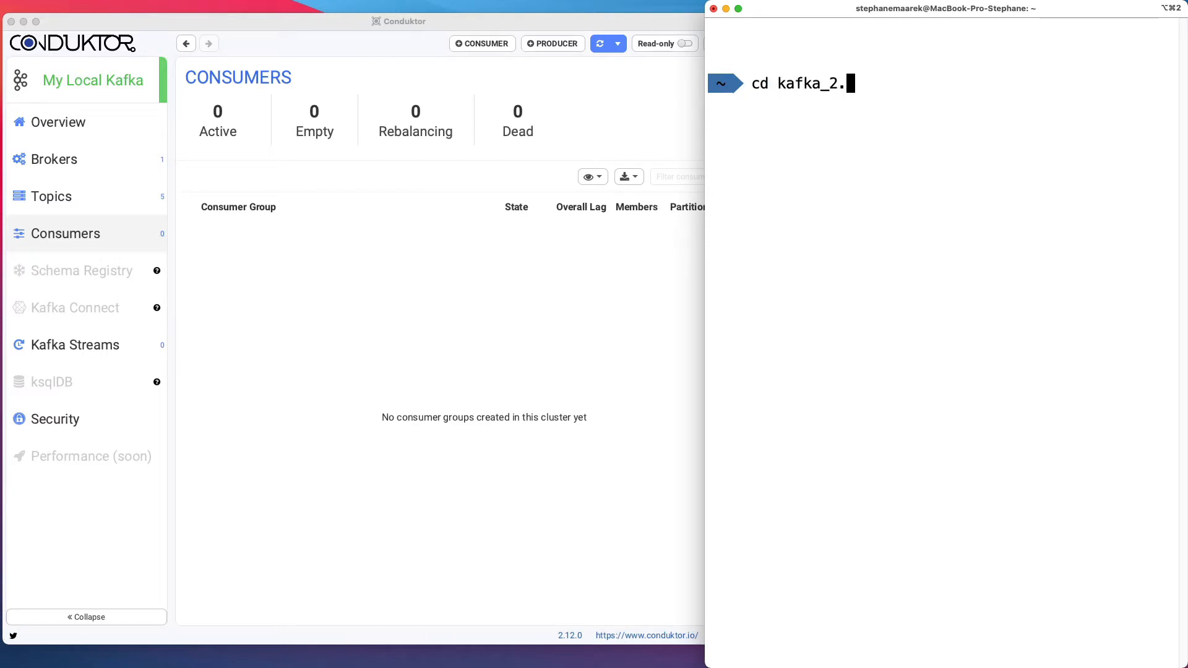
key("Tab")
key("Return")
key("ctrl+l")
type("ls")
key("Return")
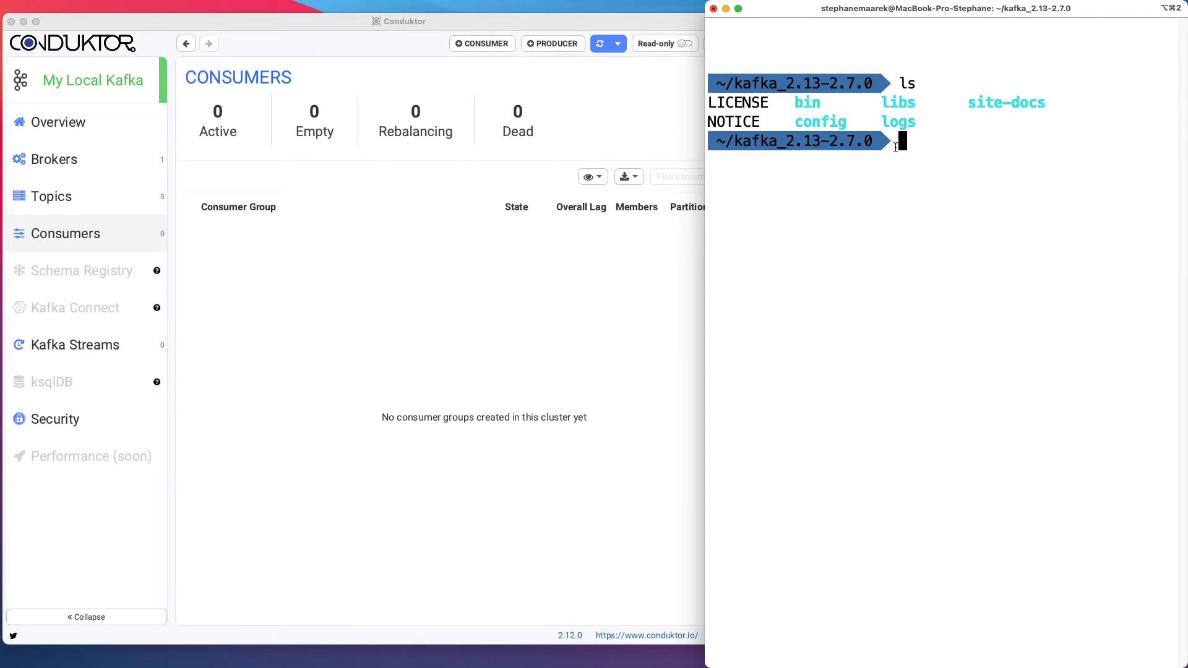
- Run bin/kafka-console-consumer.sh without arguments to review its available options, and clear the output
type("bin/kafka-con")
key("Tab")
key("Tab")
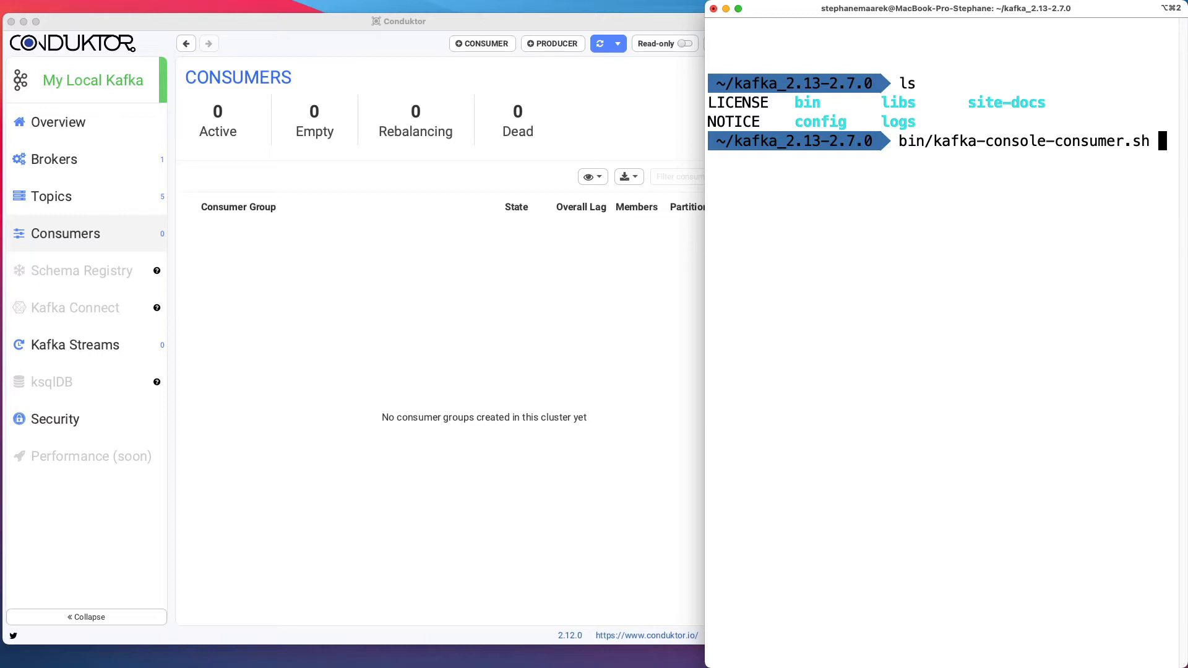
key("Return")
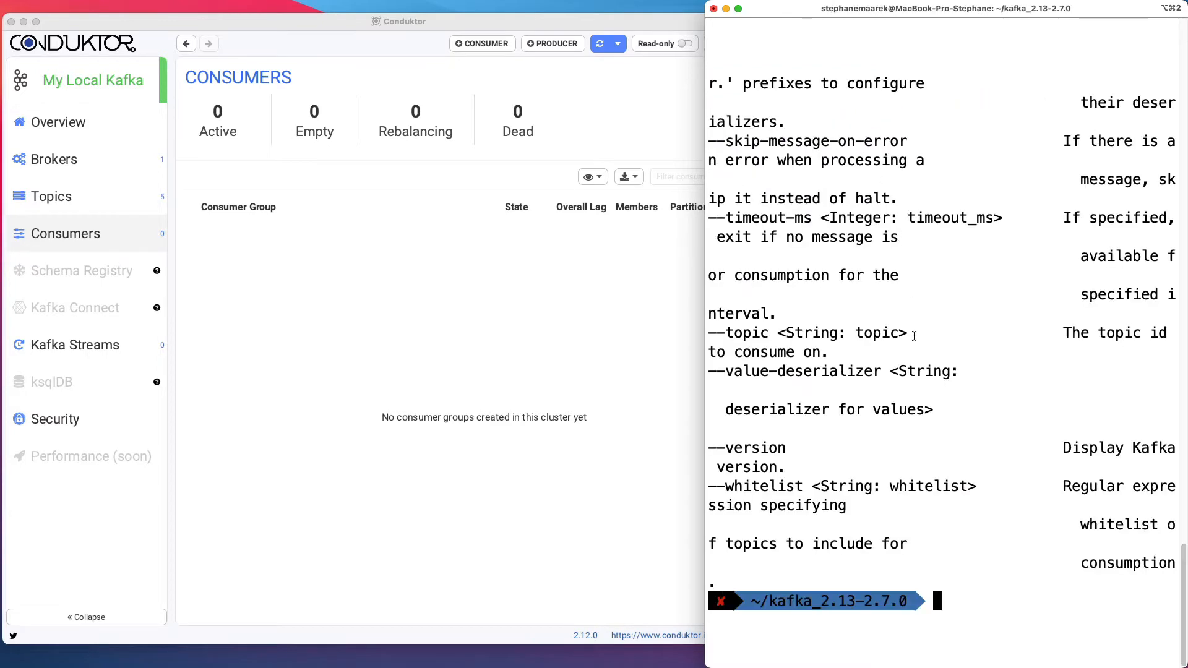
scroll(883, 402, "up", 10)
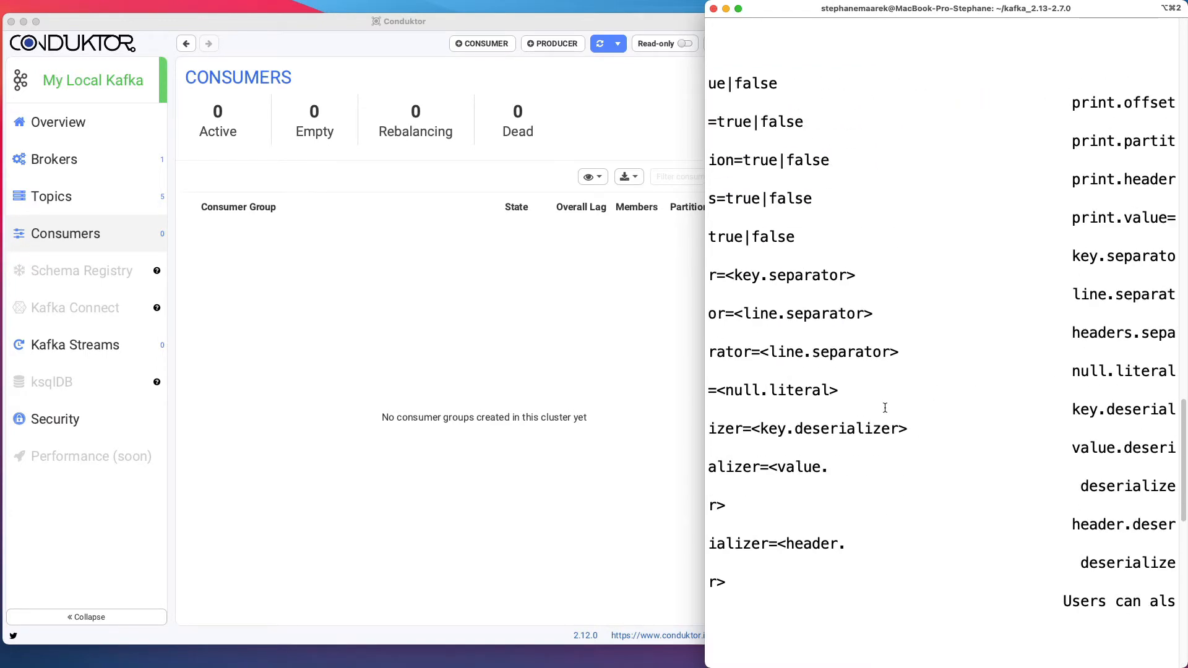
scroll(885, 407, "down", 10)
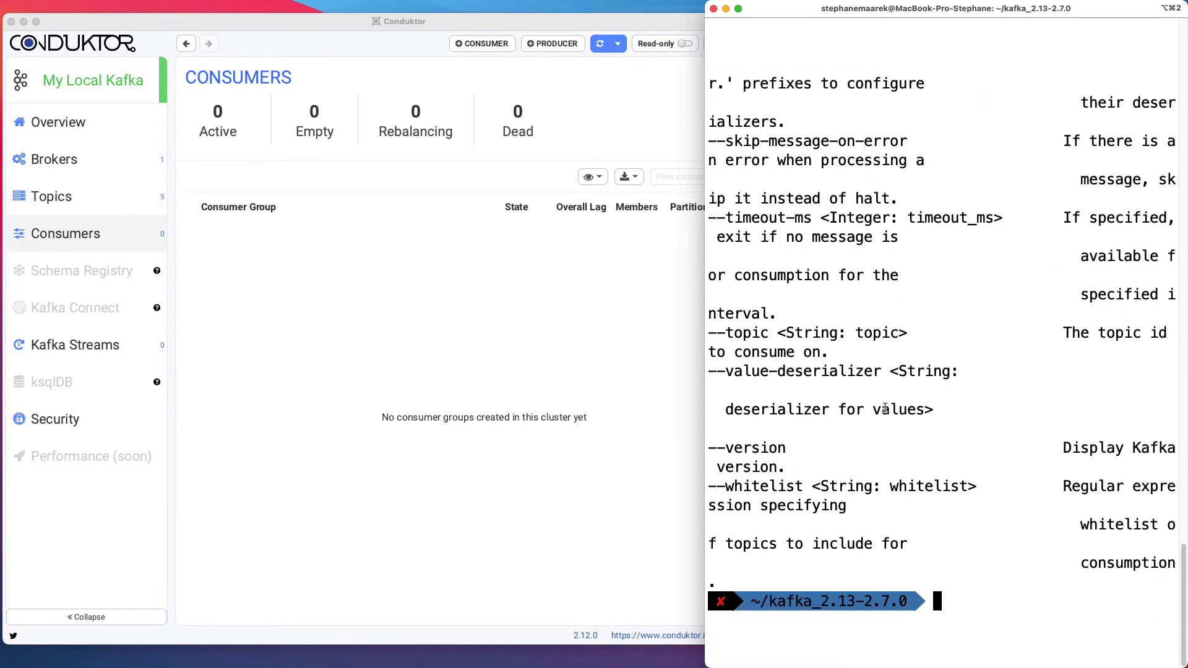
key("ctrl+l")
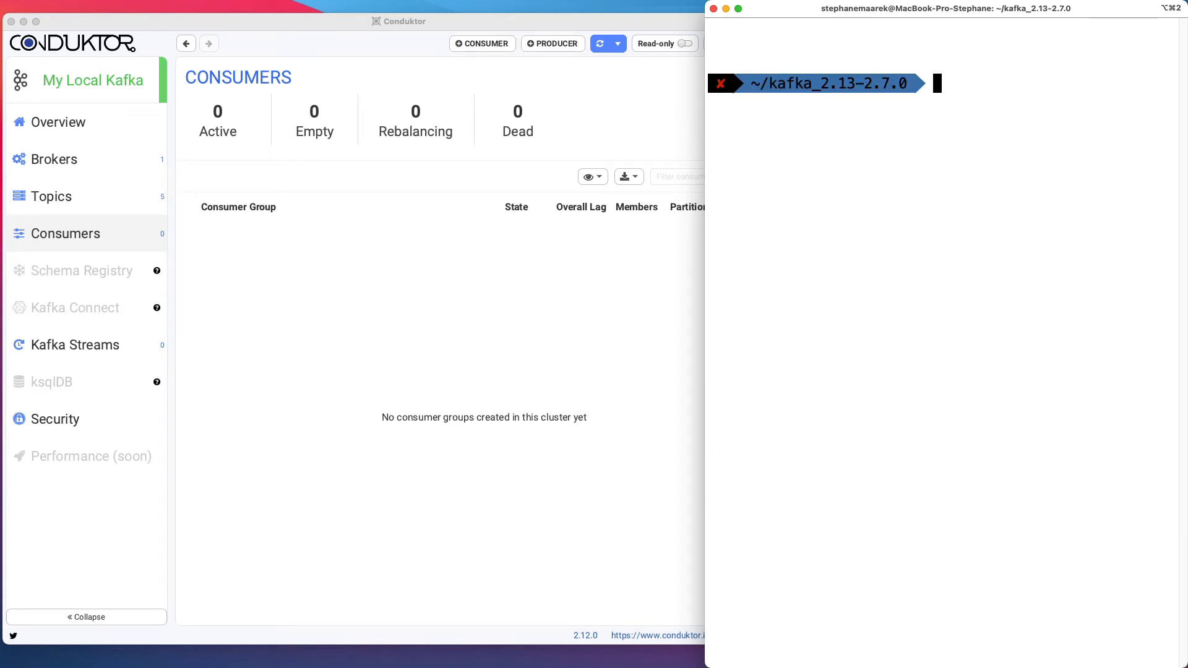
- Run bin/kafka-console-consumer.sh with --bootstrap-server localhost:9092 and --topic my-first-topic
key("Up")
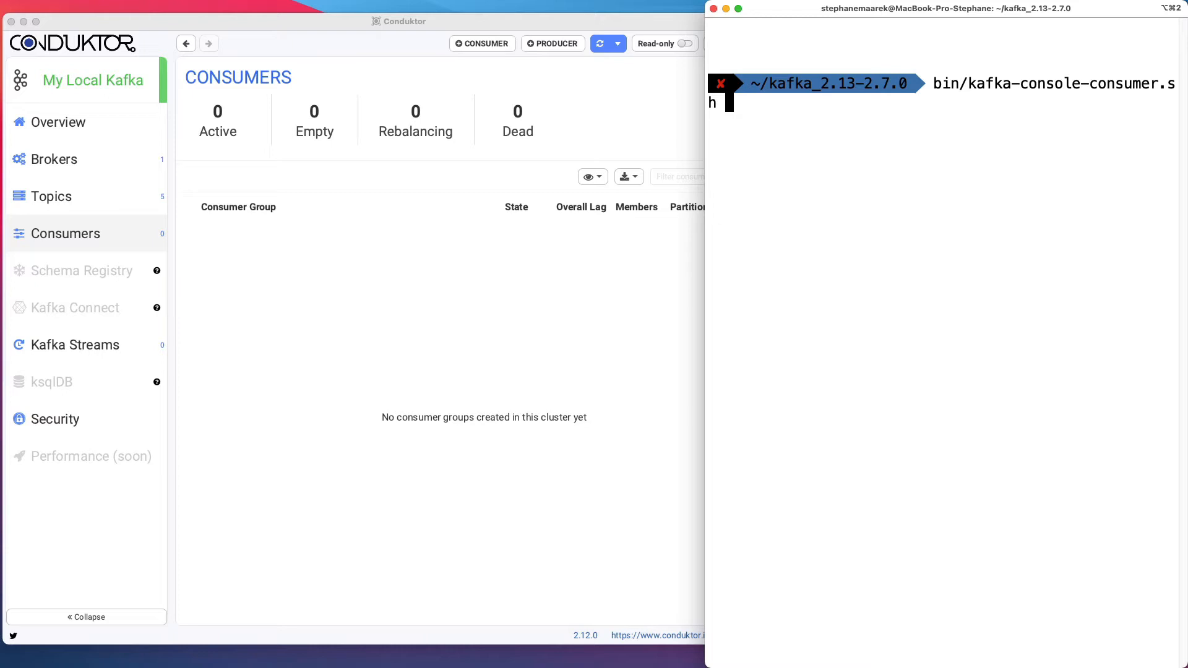
type("--bootstrap-server localhost:9092")
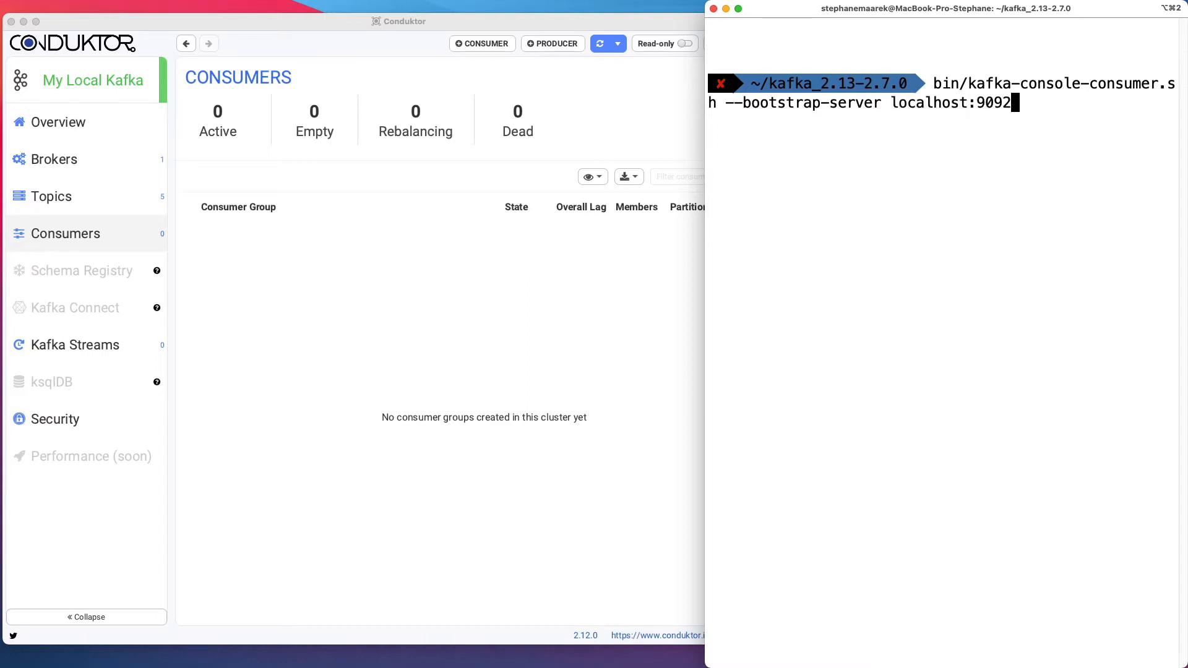
type("--topic my-first-topic")
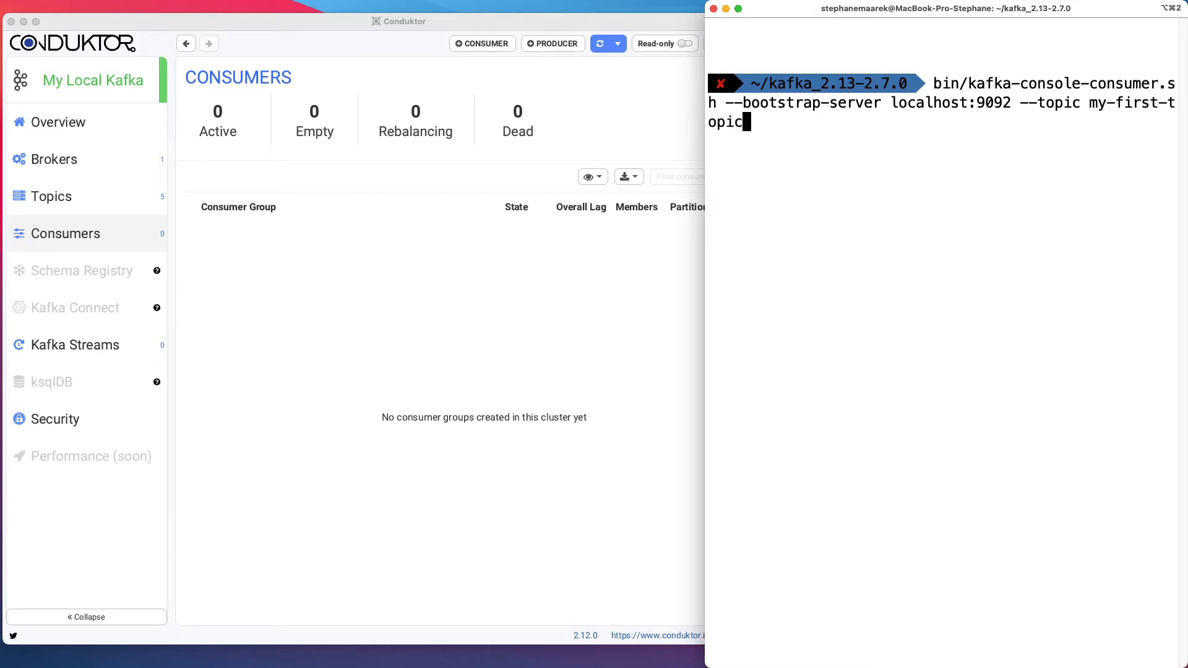
key("Return")
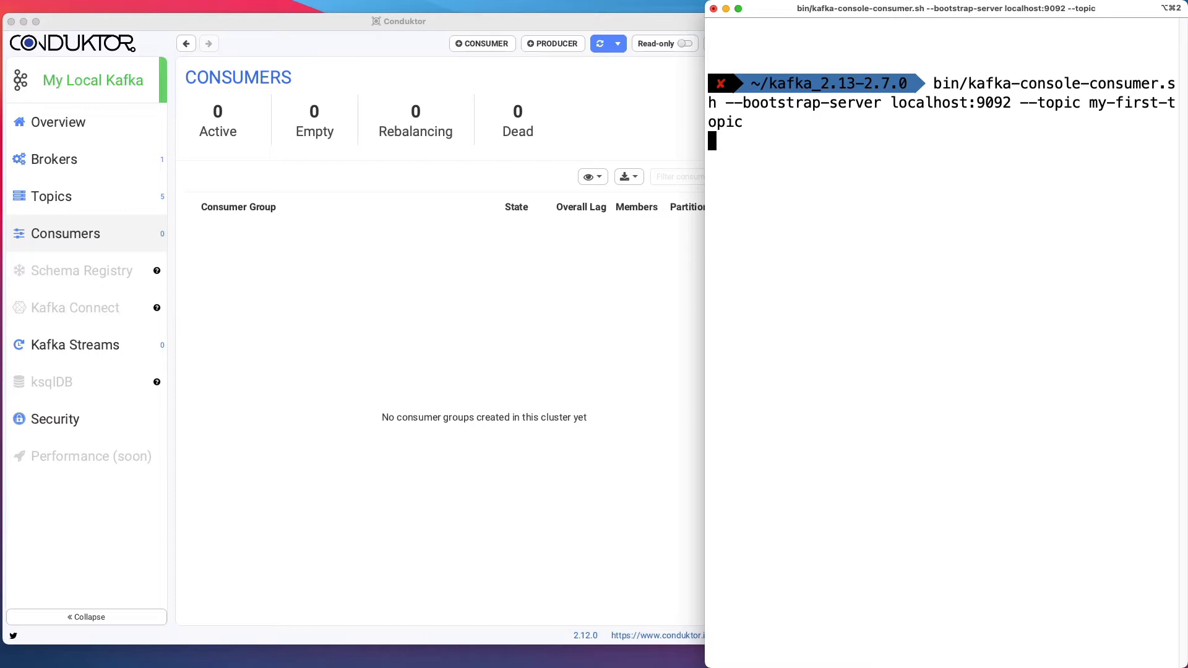
- In Conduktor, configure a consumer for my-first-topic starting from now (latest), and close its window without starting it
left_click(504, 46)
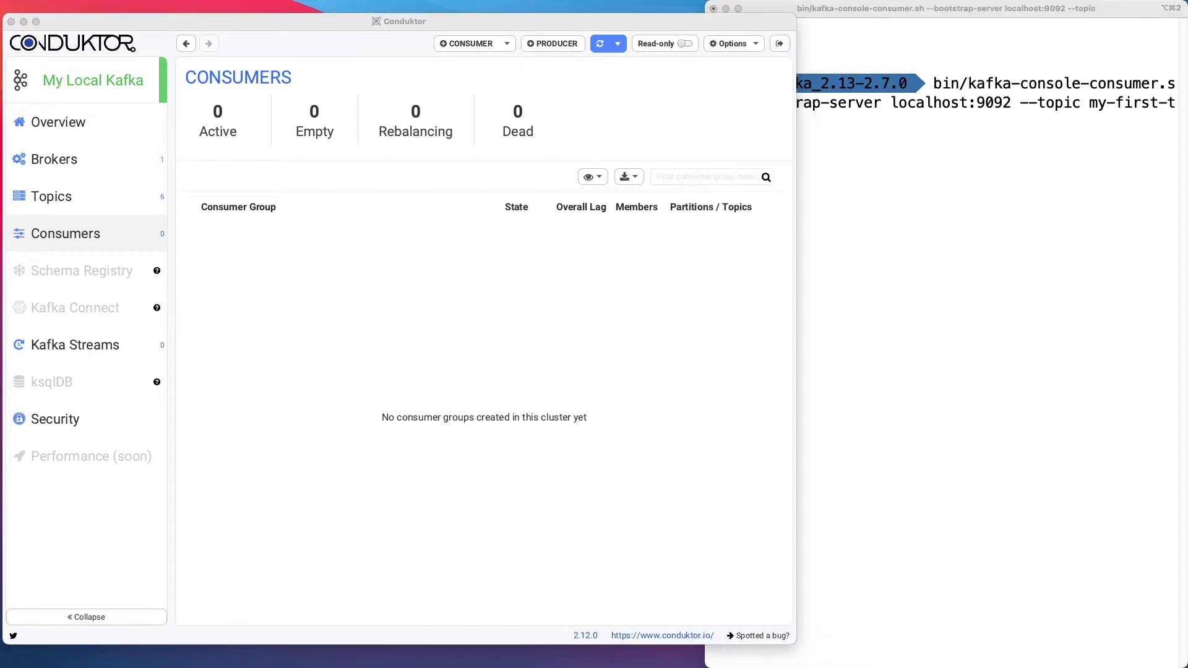
left_click_drag(241, 104, 168, 105)
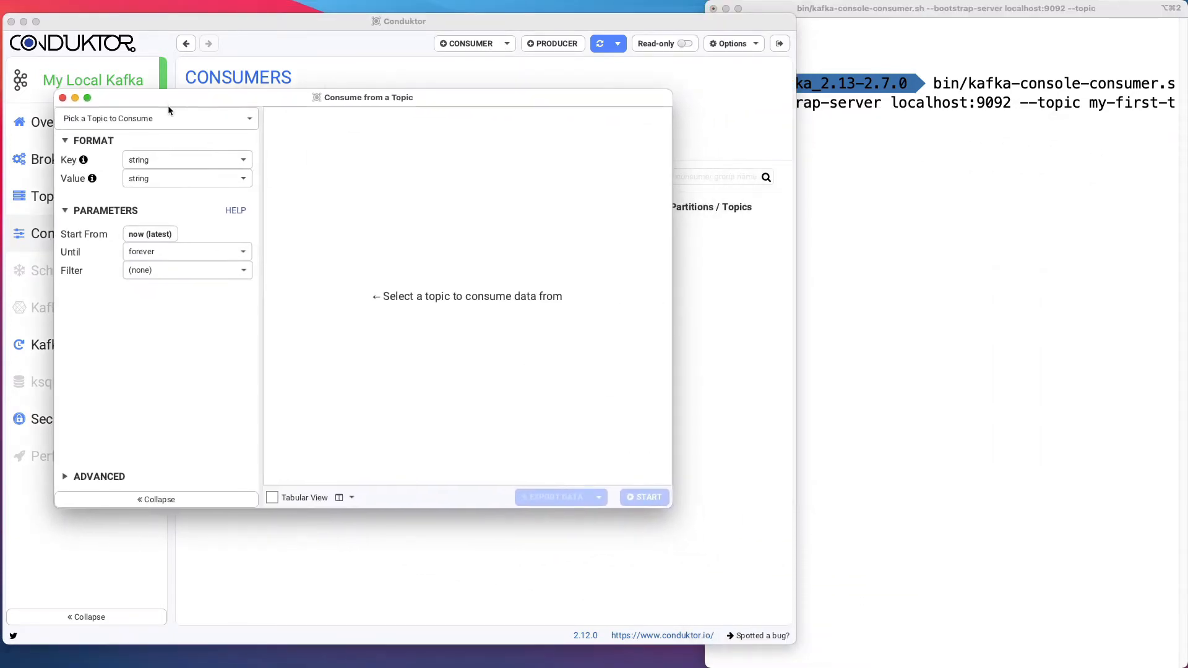
left_click(162, 117)
left_click(159, 139)
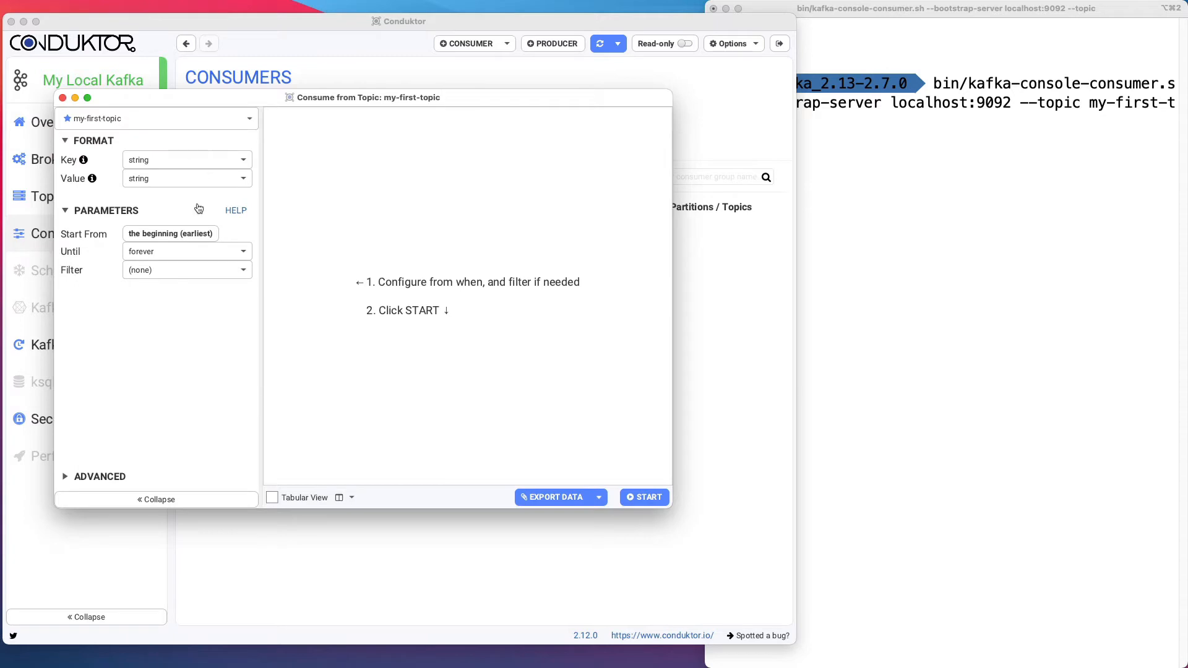
left_click(191, 235)
left_click(191, 273)
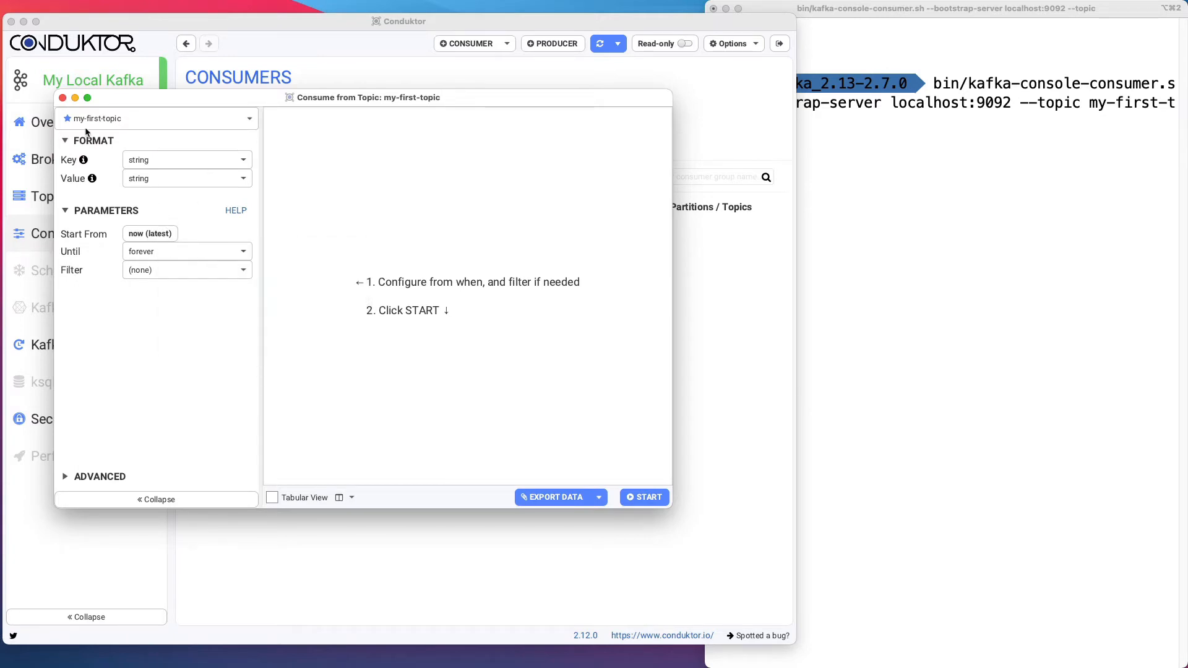
left_click(62, 98)
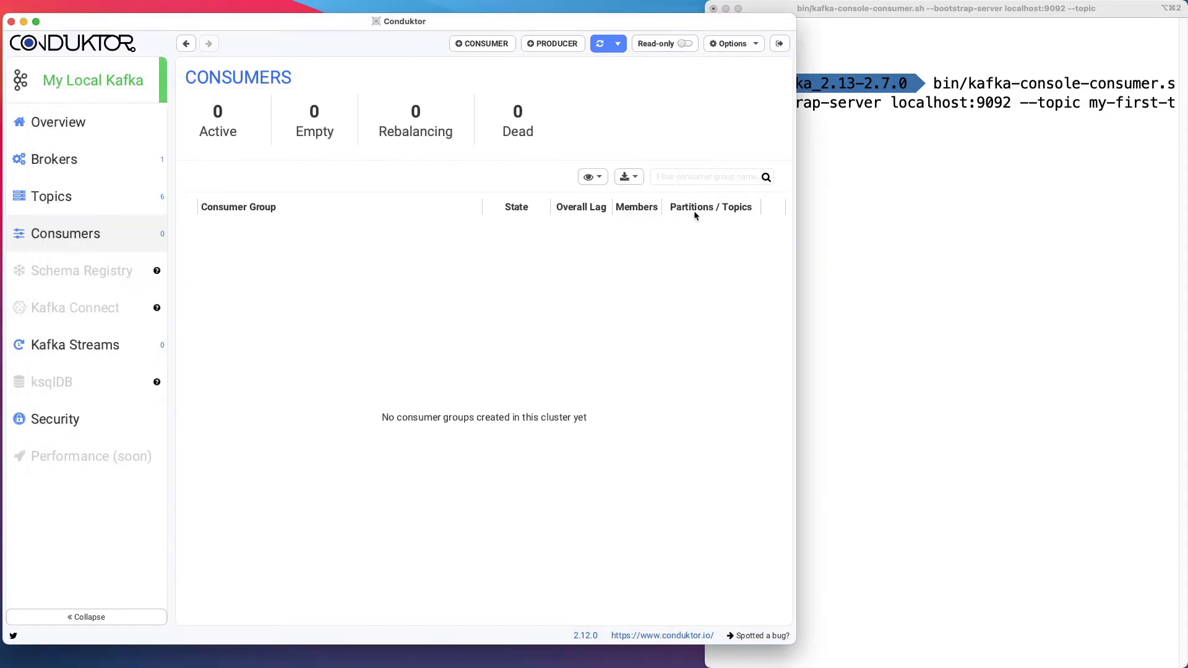
- In the terminal, stop the running console consumer and rerun it on my-first-topic with the --from-beginning option
left_click(982, 257)
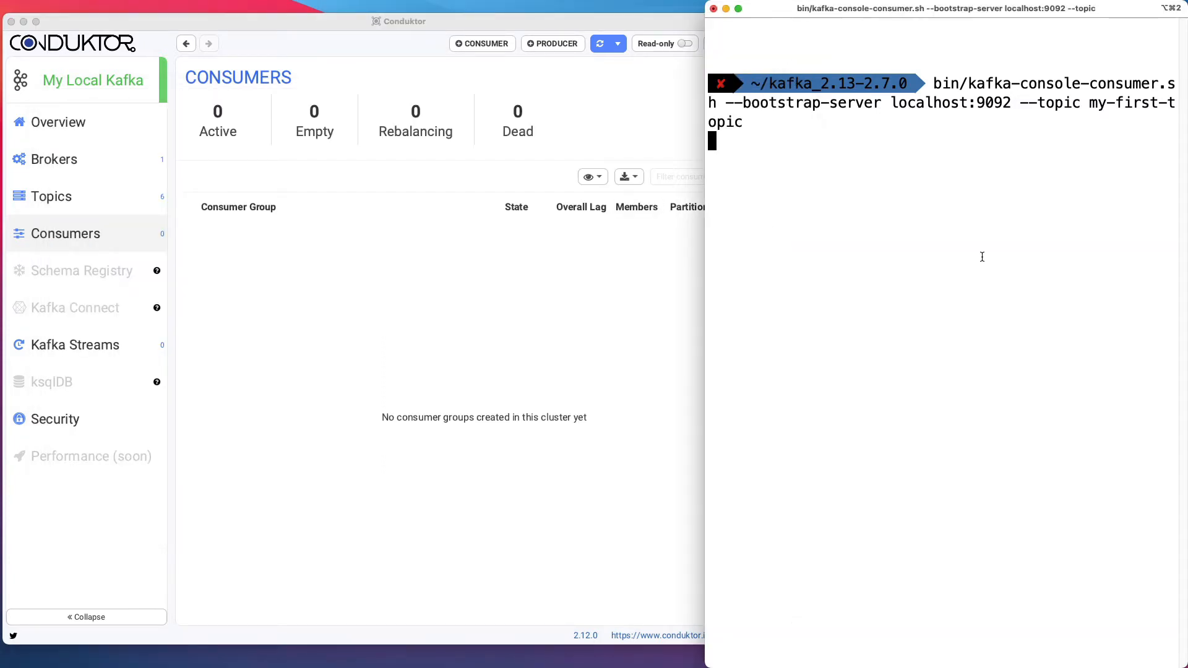
key("ctrl+c")
key("Up")
type("--")
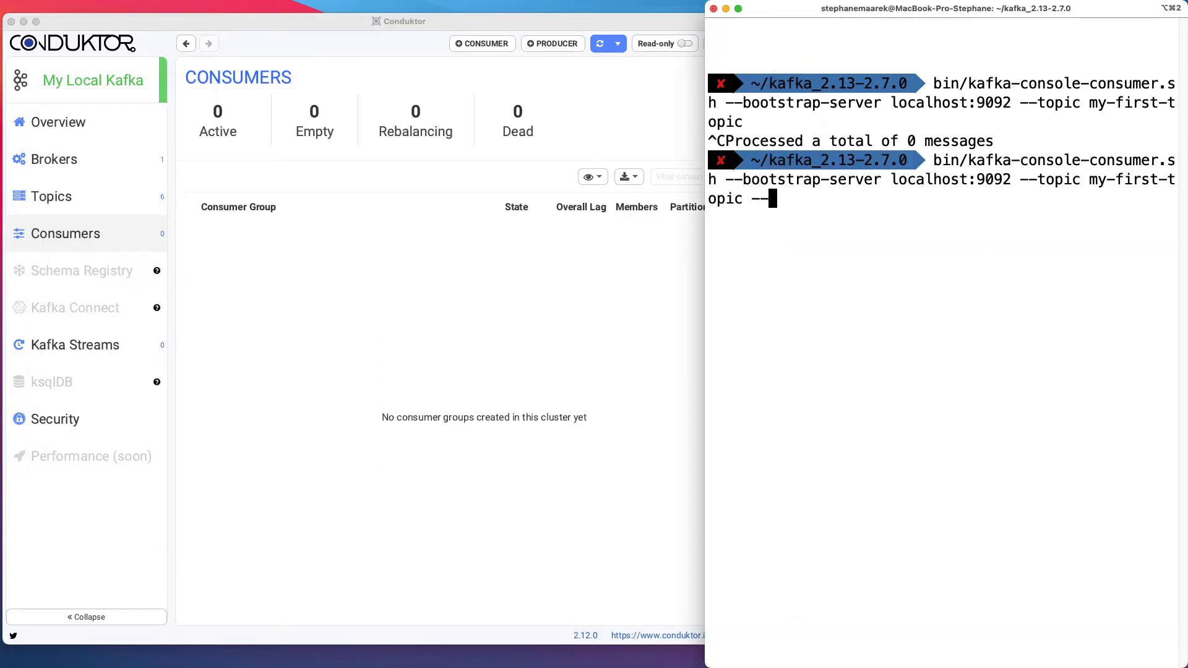
type("from-beginning")
key("Return")
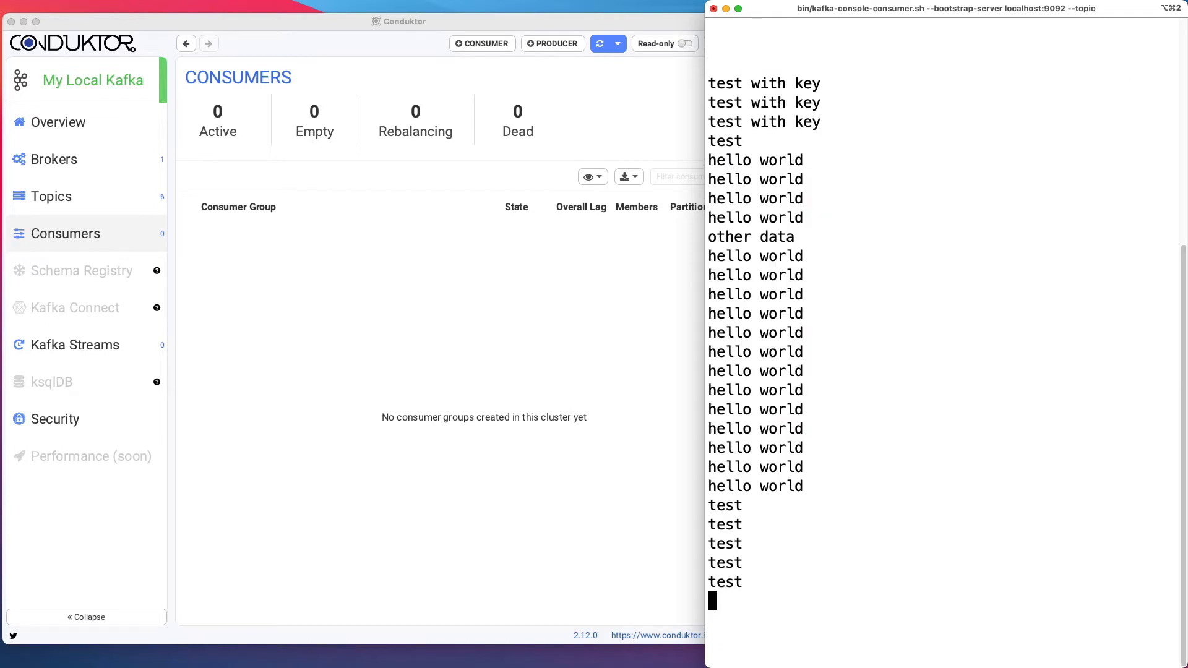
- Examine the messages consumed from the beginning of my-first-topic in the terminal output
scroll(968, 265, "up", 10)
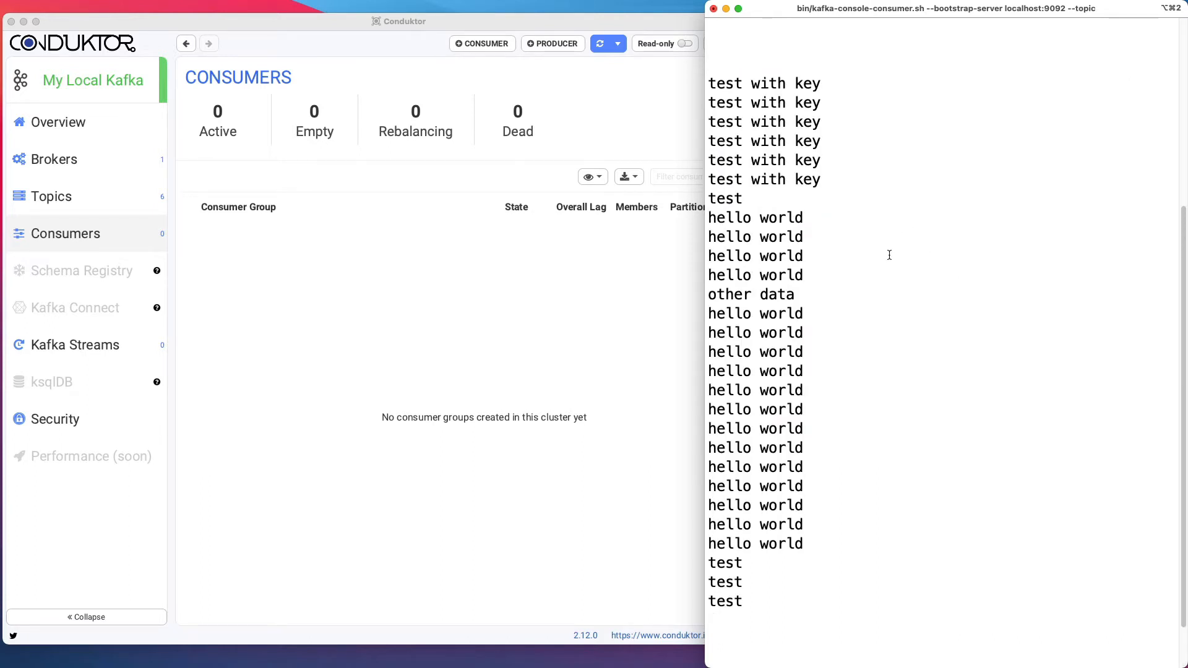
left_click_drag(738, 218, 849, 518)
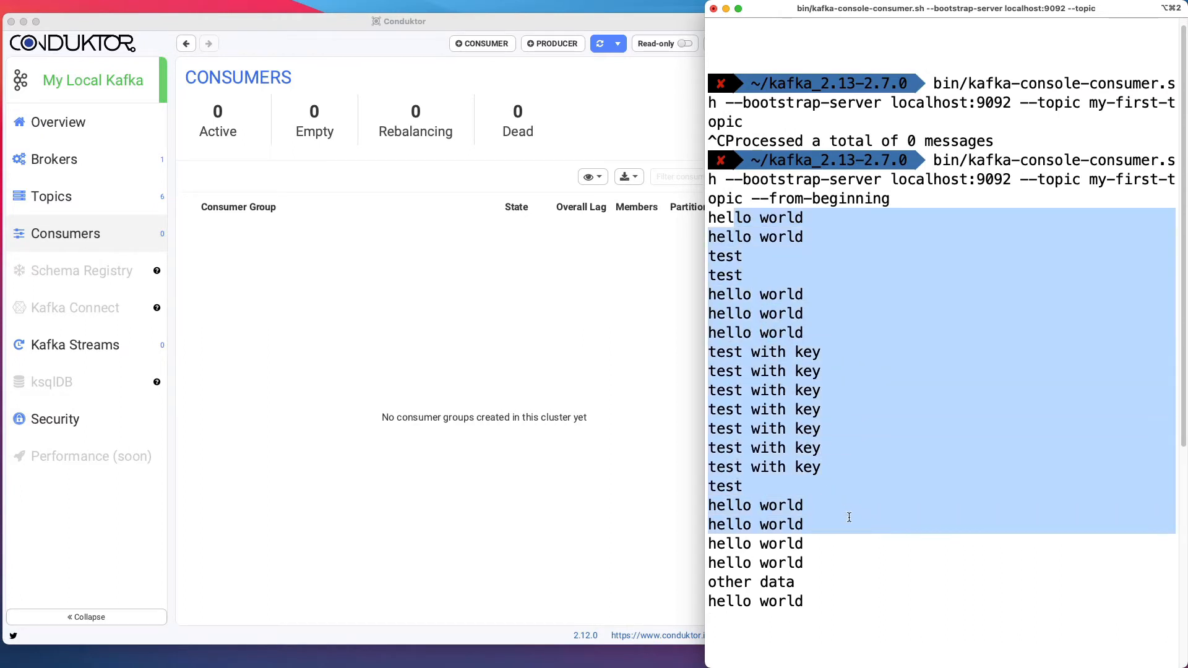
left_click(849, 517)
scroll(842, 507, "down", 8)
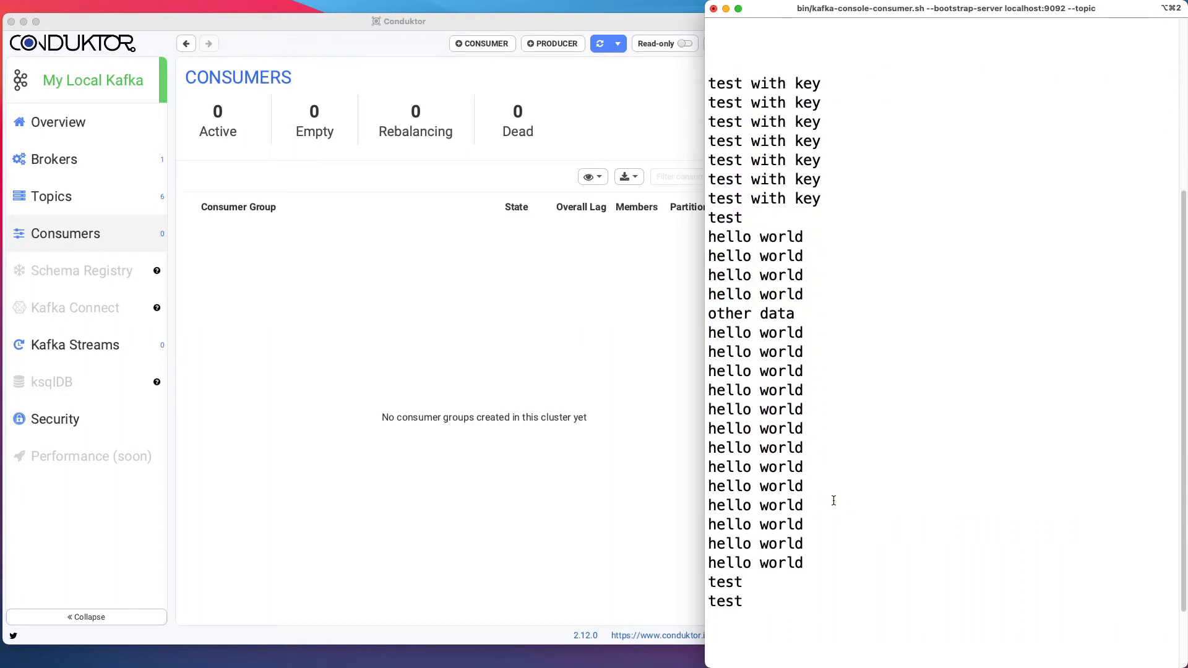
scroll(834, 501, "down", 2)
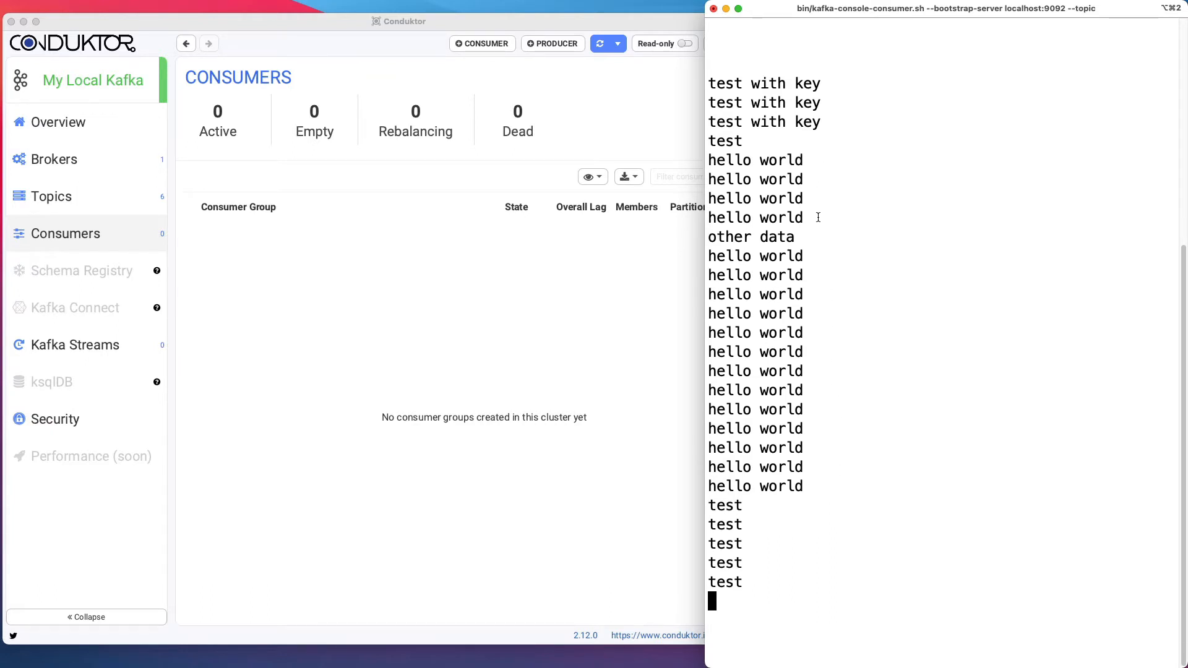
scroll(814, 253, "up", 5)
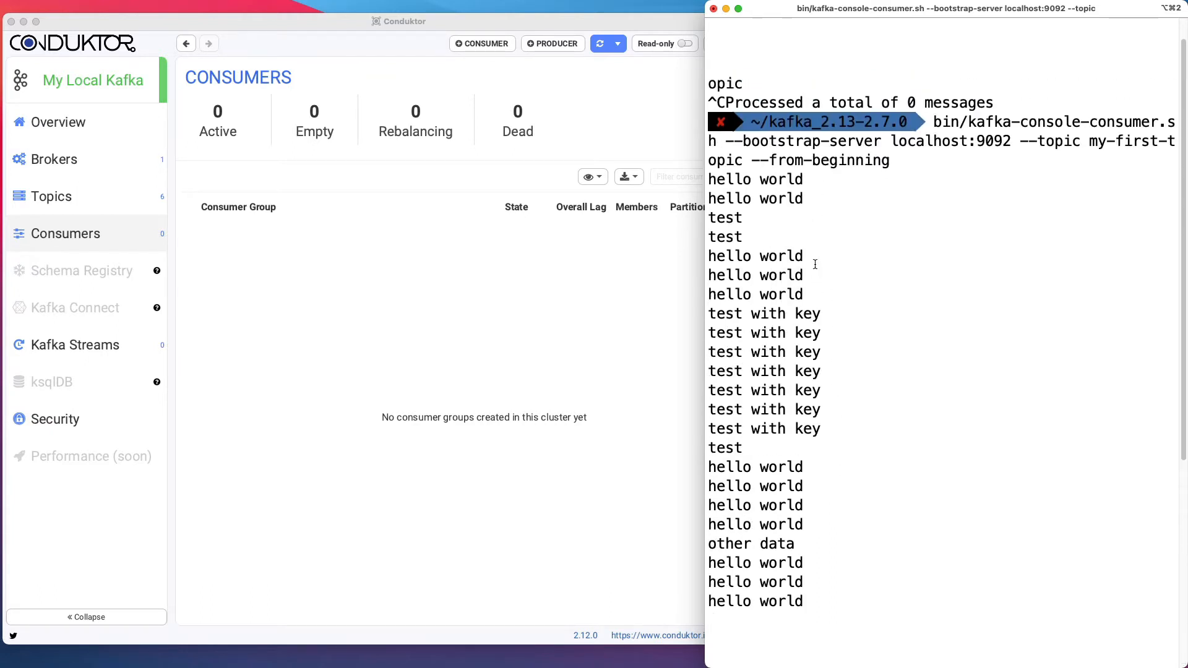
- Refresh the consumer groups in Conduktor, compare them with the terminal's consumer runs, and open the details of the active group console-consumer-22287
left_click(598, 58)
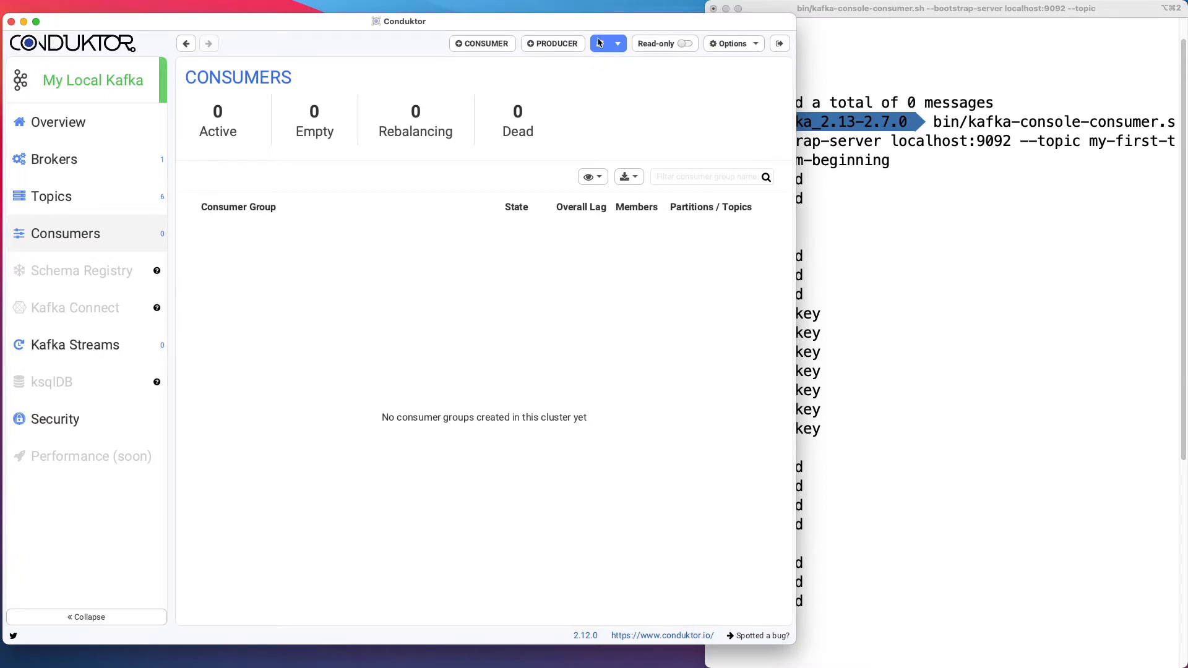
left_click(599, 44)
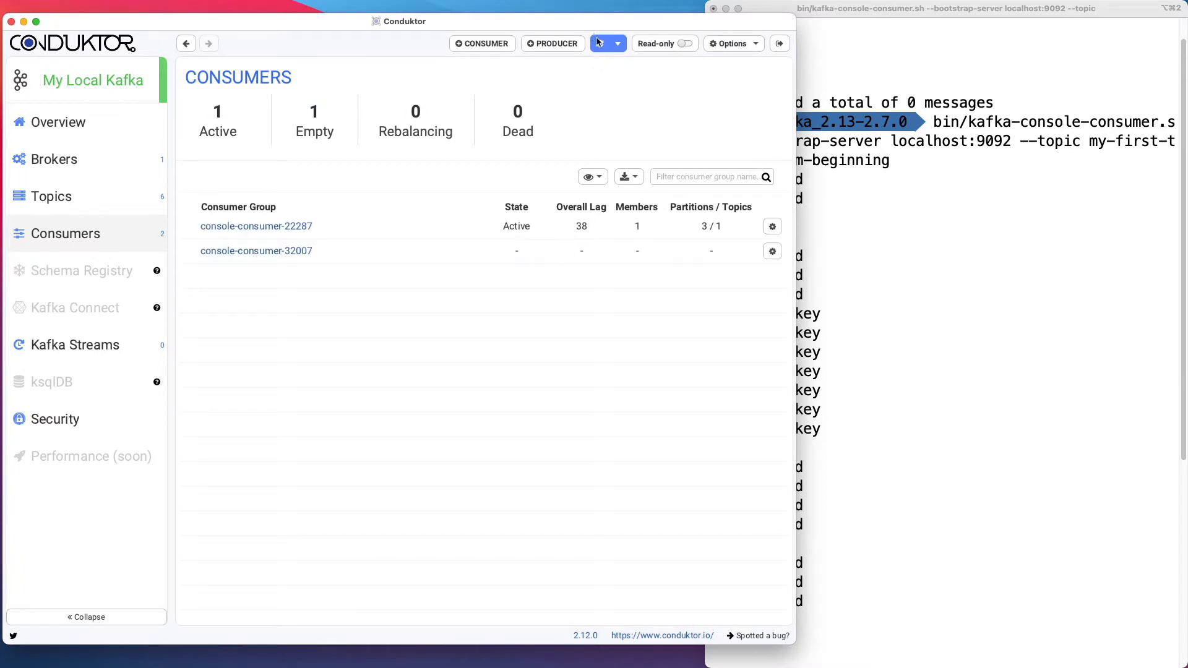
left_click(912, 245)
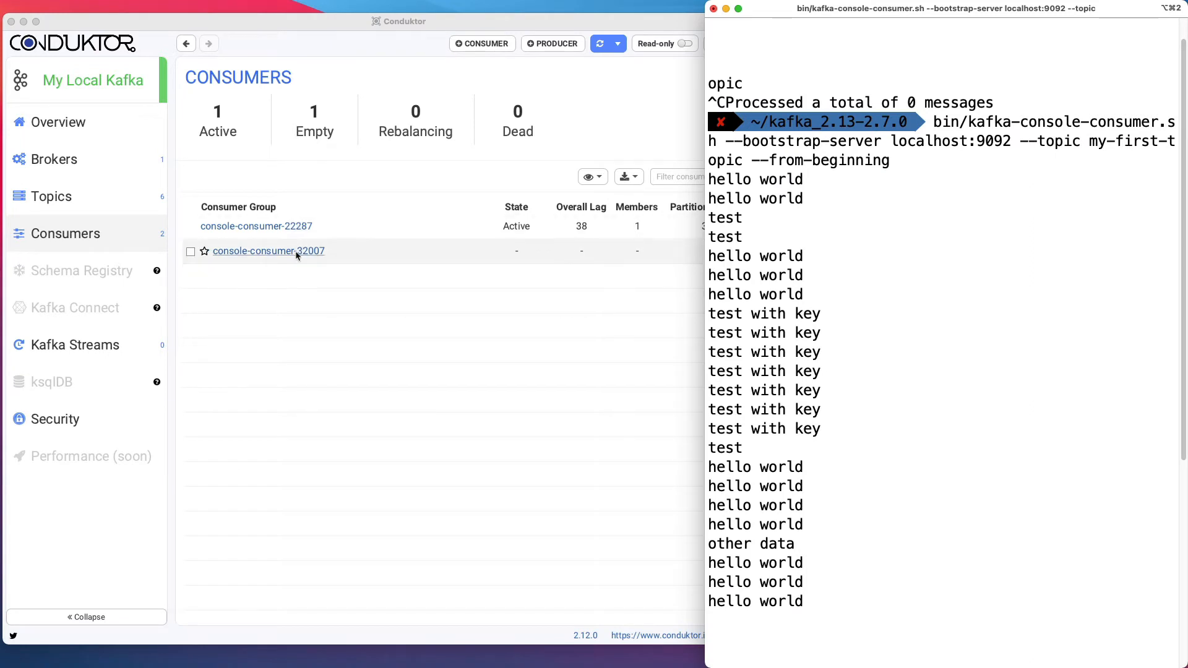
left_click(298, 297)
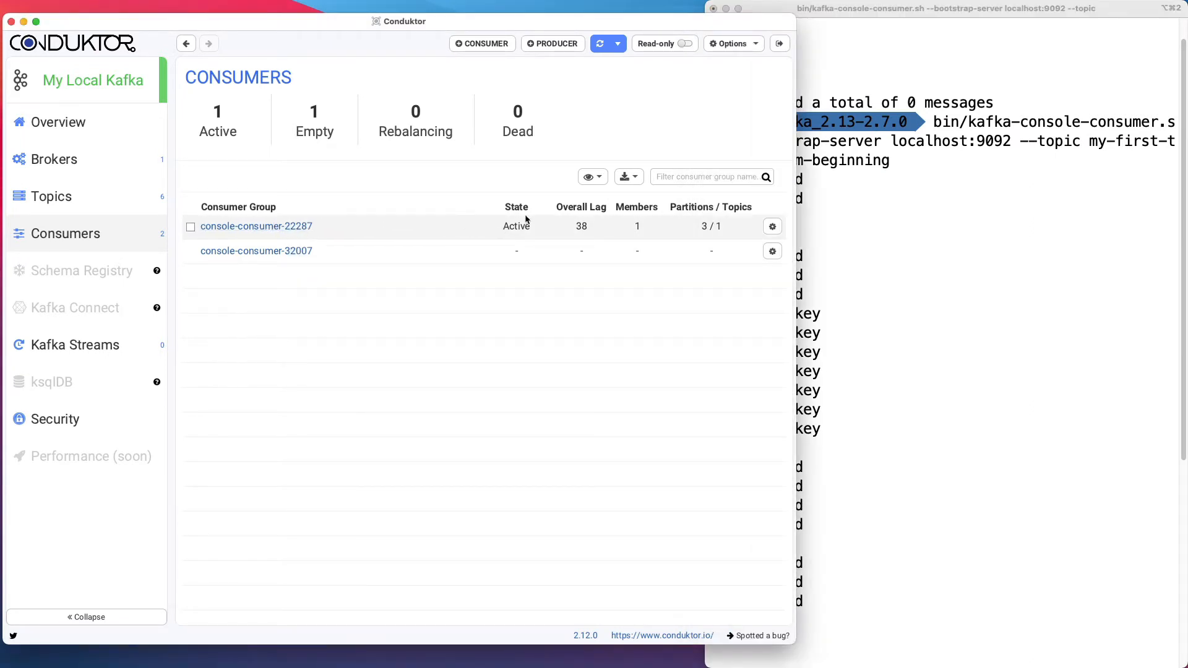
left_click(866, 234)
scroll(828, 472, "down", 5)
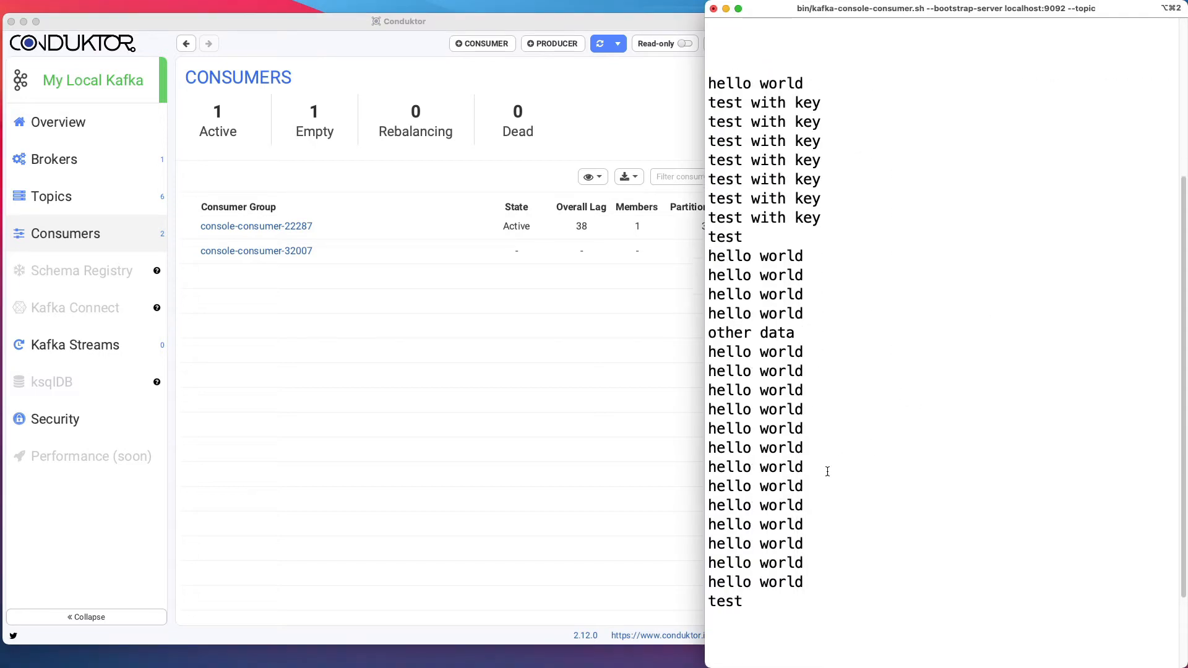
left_click(604, 420)
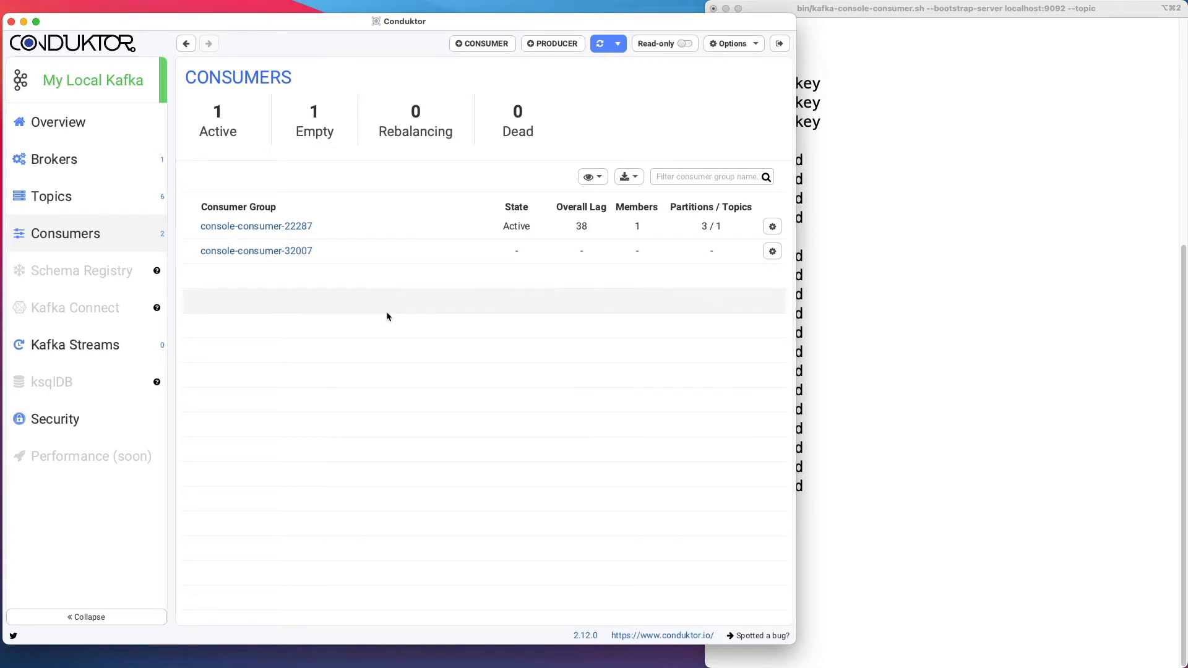
left_click(290, 227)
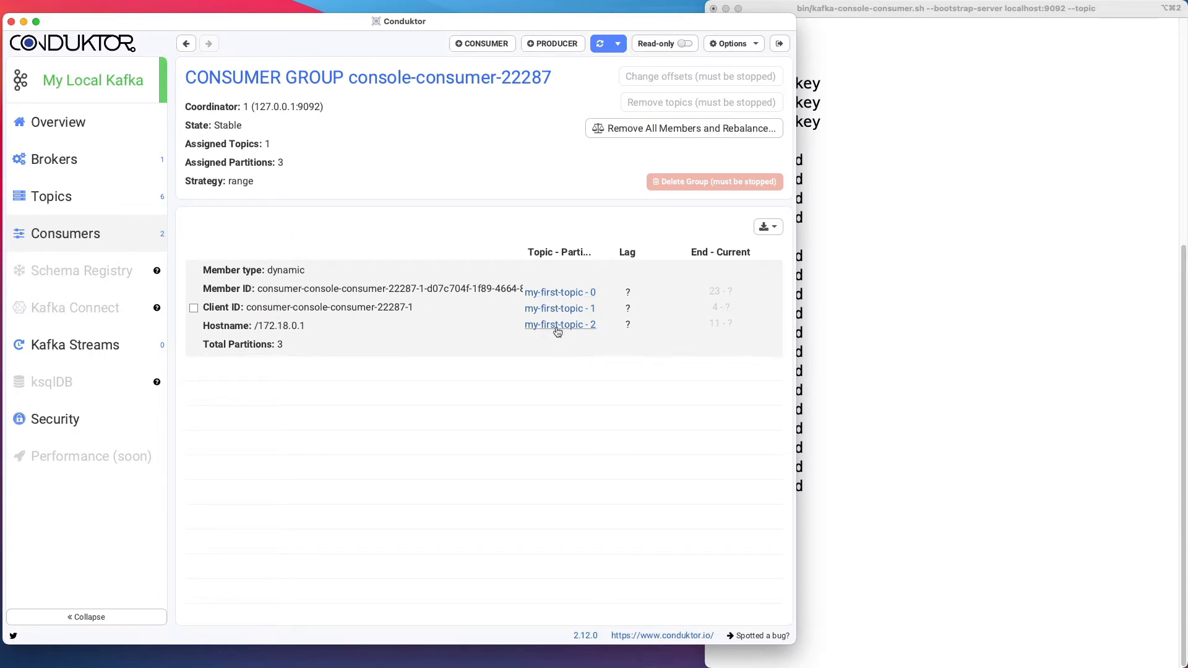
- Switch to the terminal and stop the running console consumer
left_click(940, 312)
key("ctrl+c")
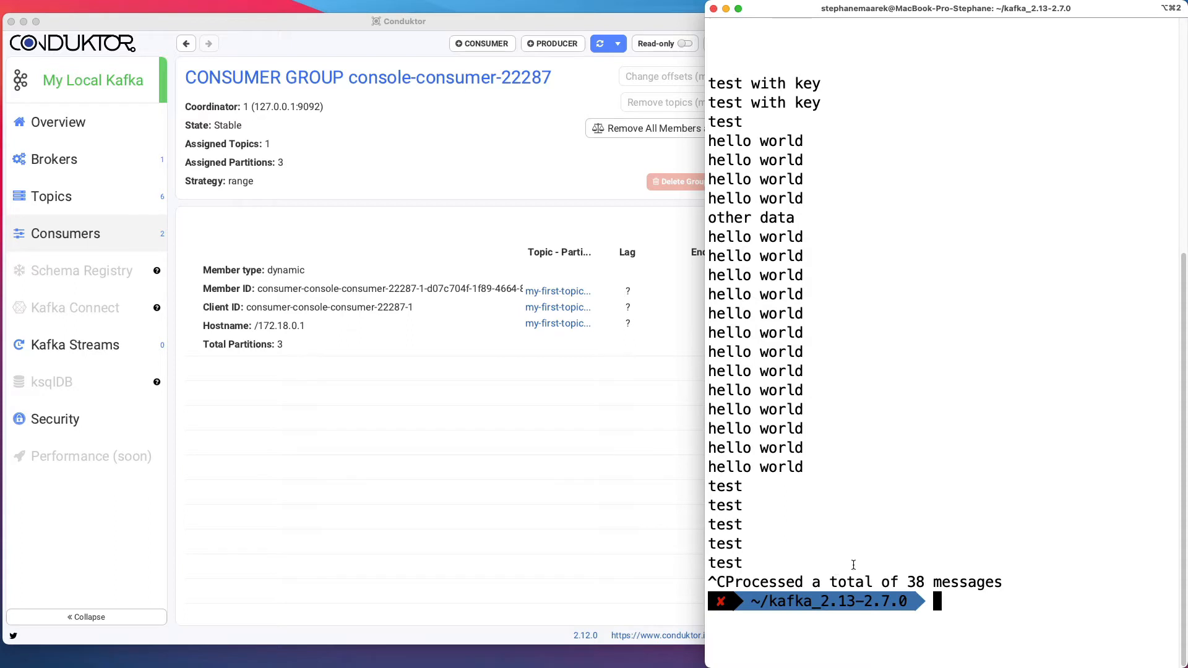
- Switch to Conduktor, go back to the list of consumer groups and refresh it
left_click(462, 382)
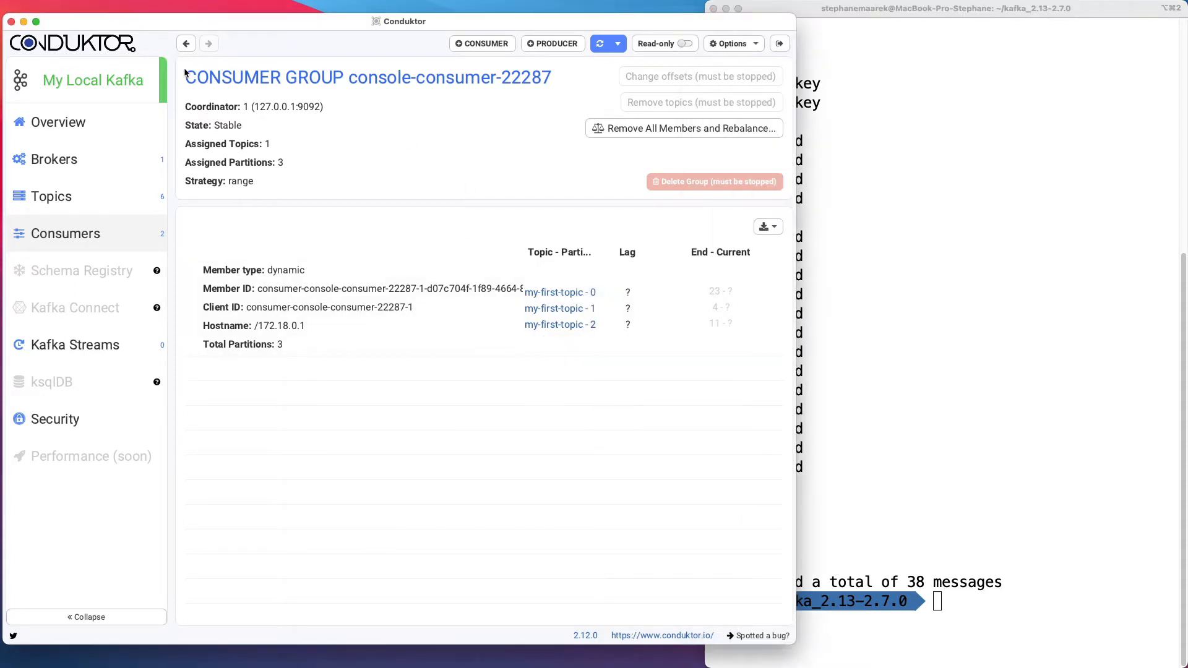
left_click(113, 236)
left_click(605, 49)
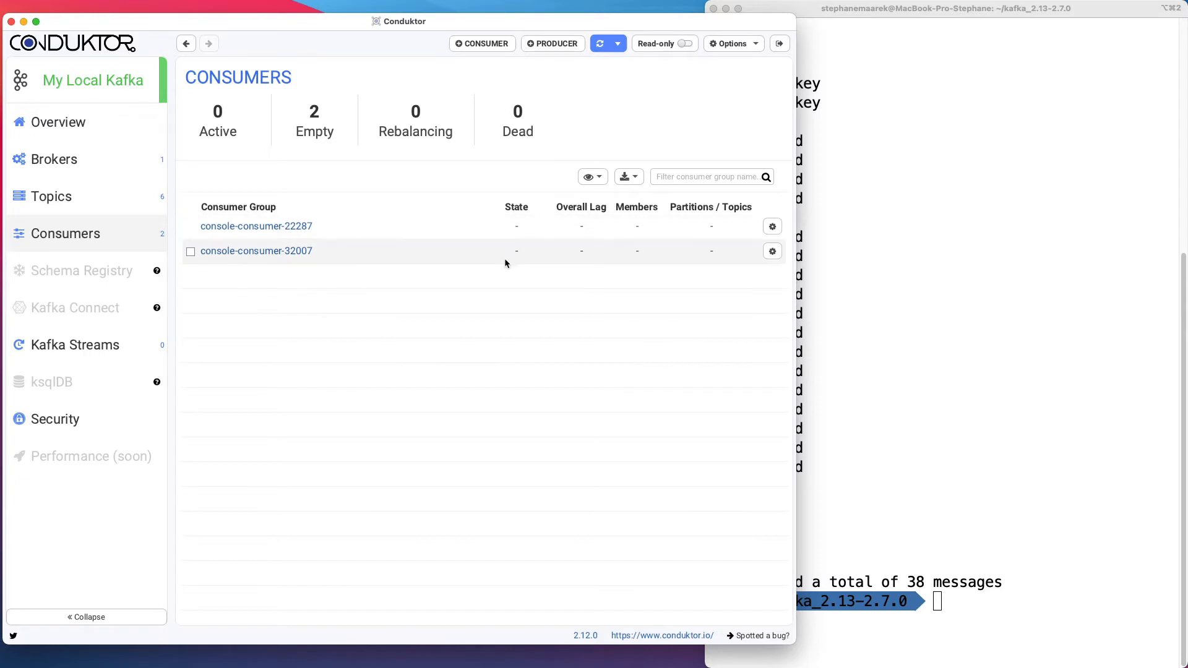
- In the cleared terminal, run the console consumer on my-first-topic with the options --from-beginning and --group my-first-group
left_click(968, 276)
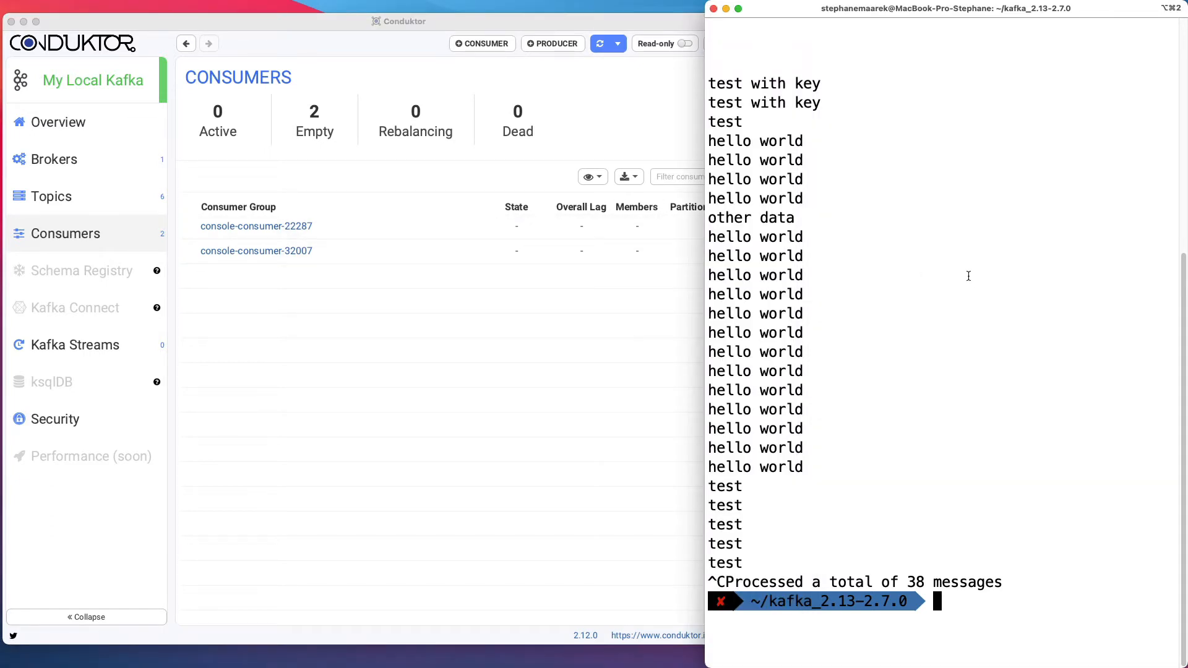
key("super+k")
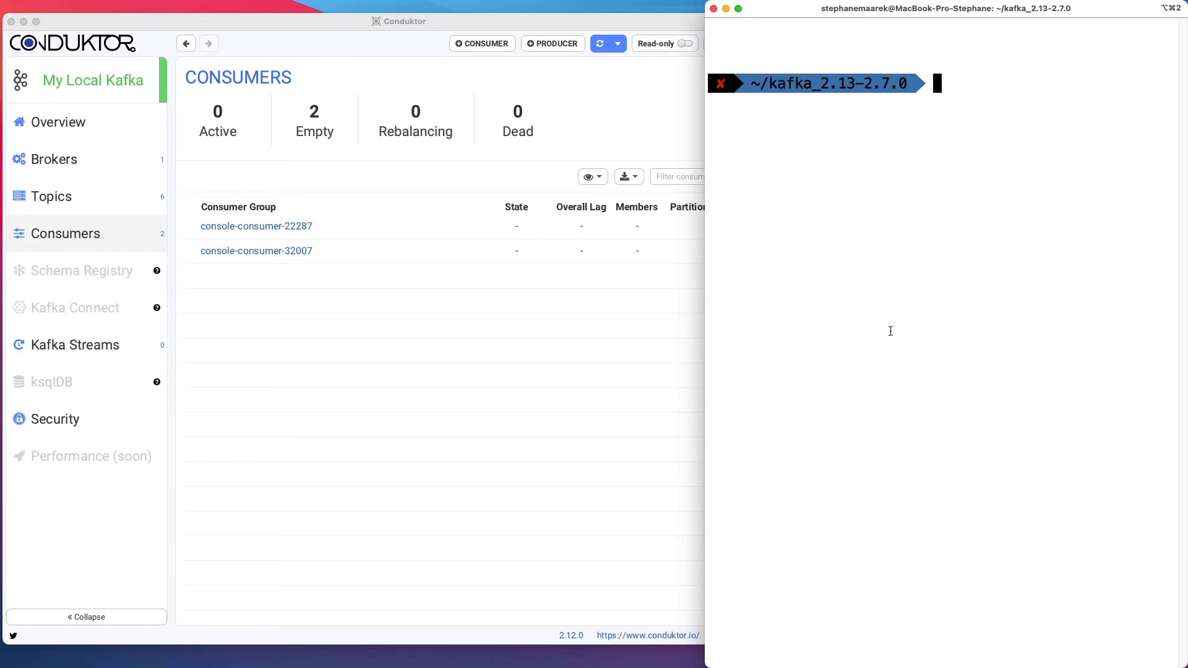
key("super+v")
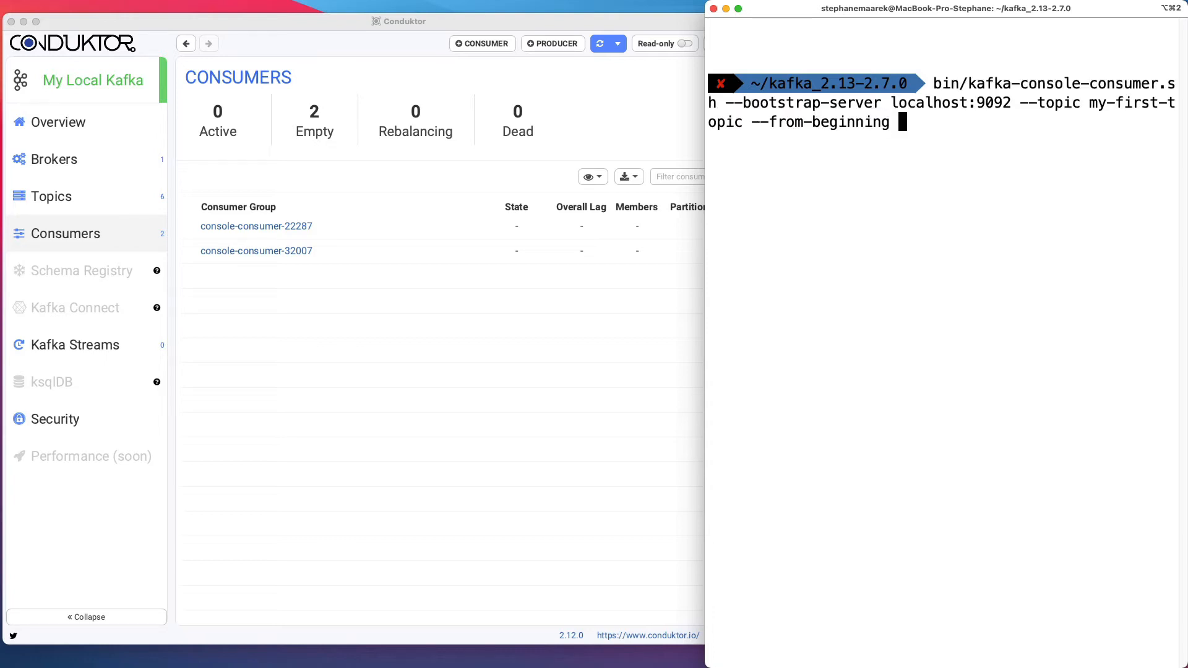
type("--group ")
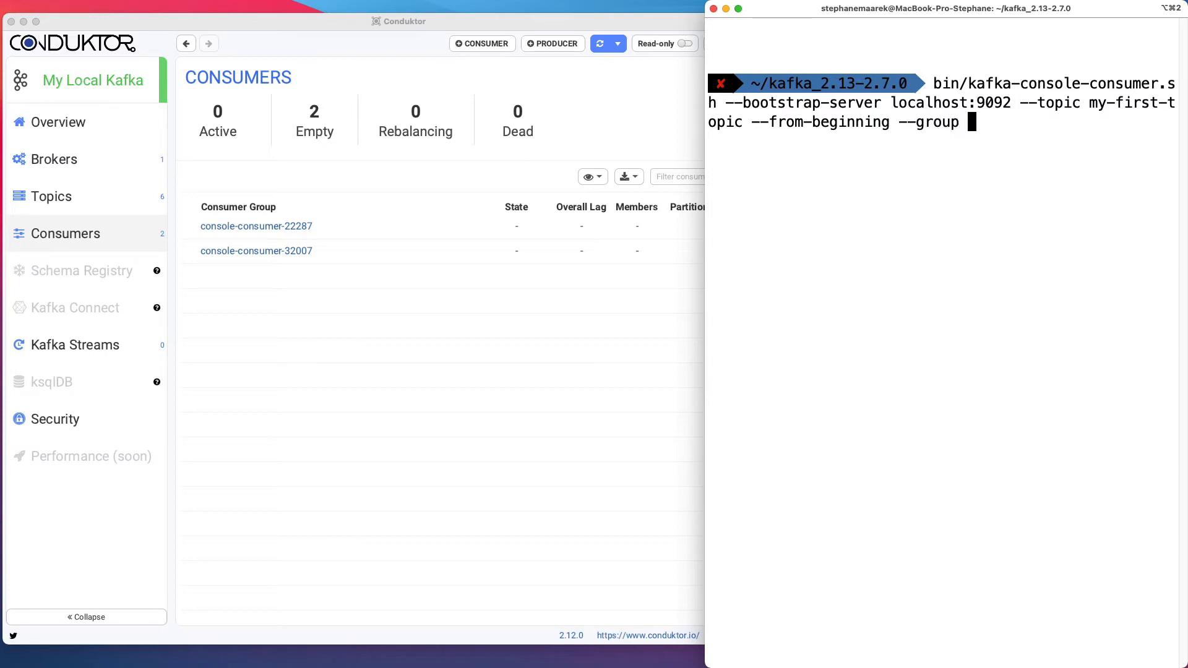
type("my-first-group")
key("Return")
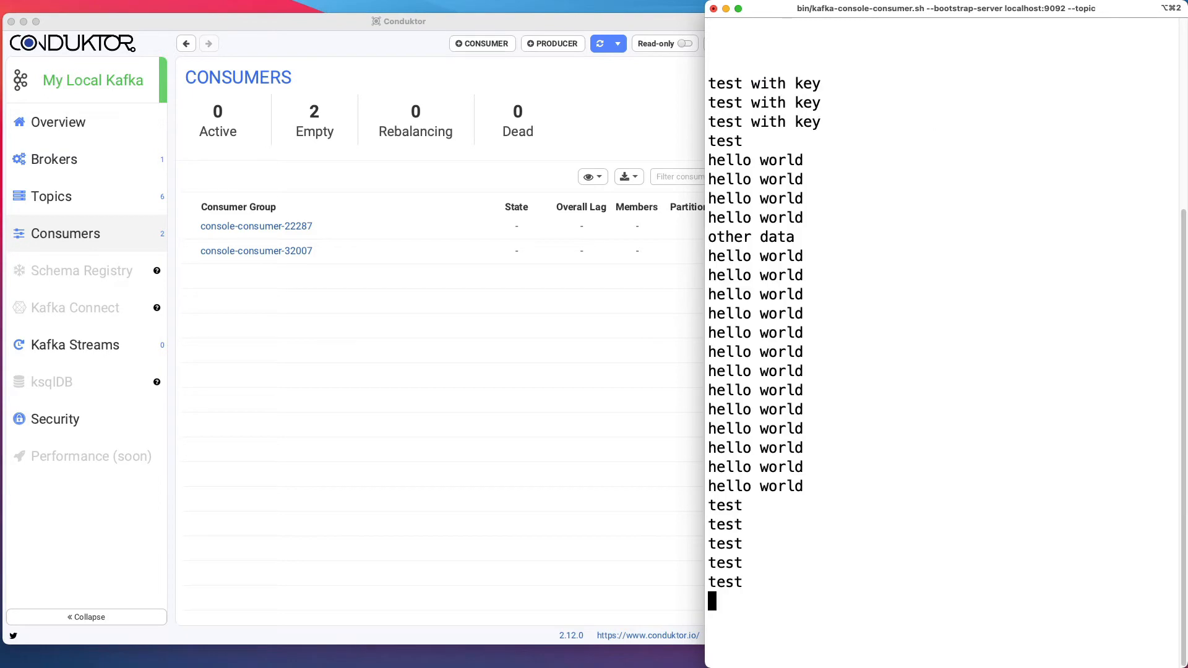
- Review the consumed messages, then switch to Conduktor and refresh the consumer groups to check my-first-group
left_click_drag(816, 520, 817, 274)
left_click(819, 273)
left_click(642, 291)
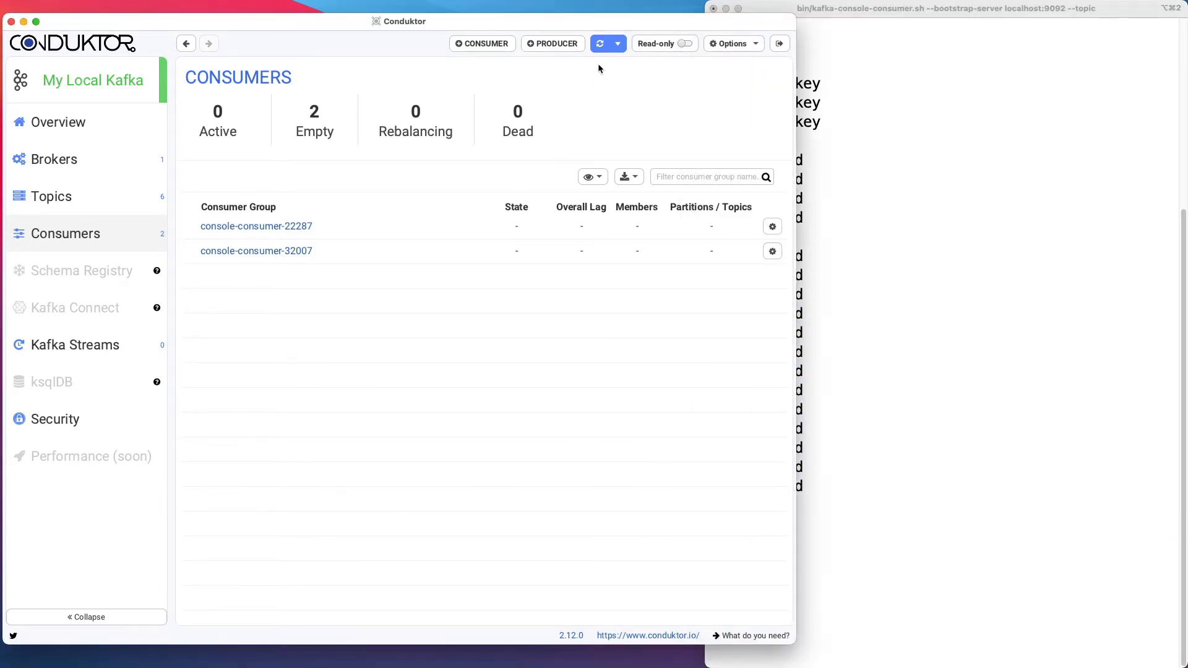
left_click(599, 44)
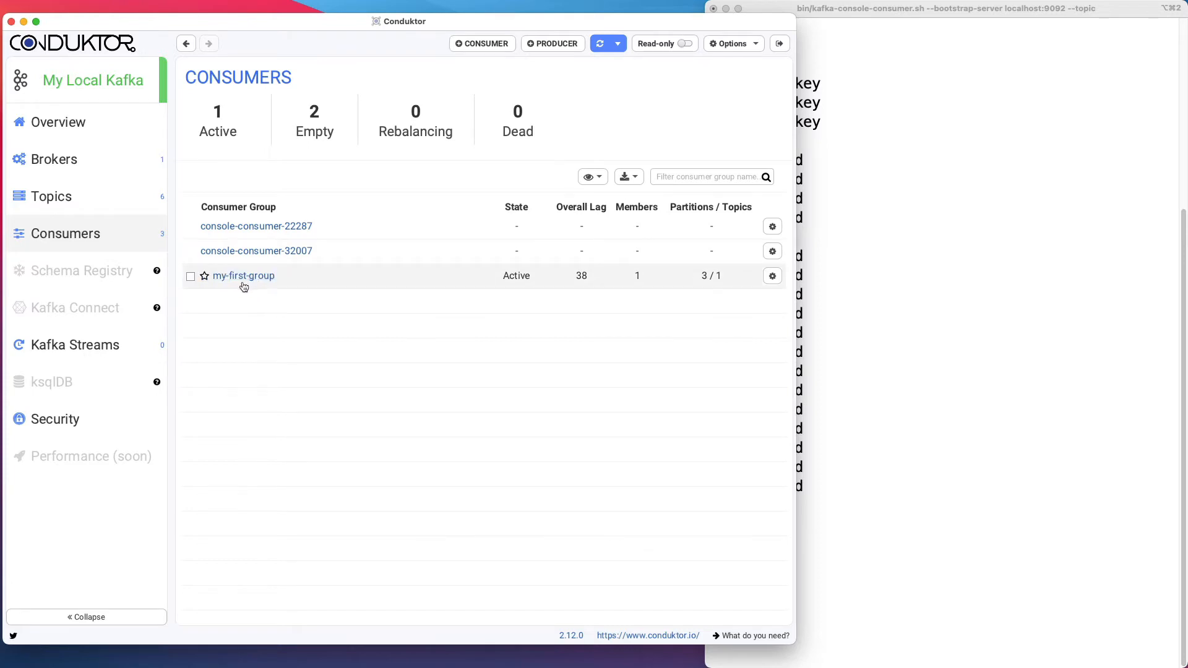
- Switch to the terminal, stop the running console consumer and clear the screen
left_click(875, 286)
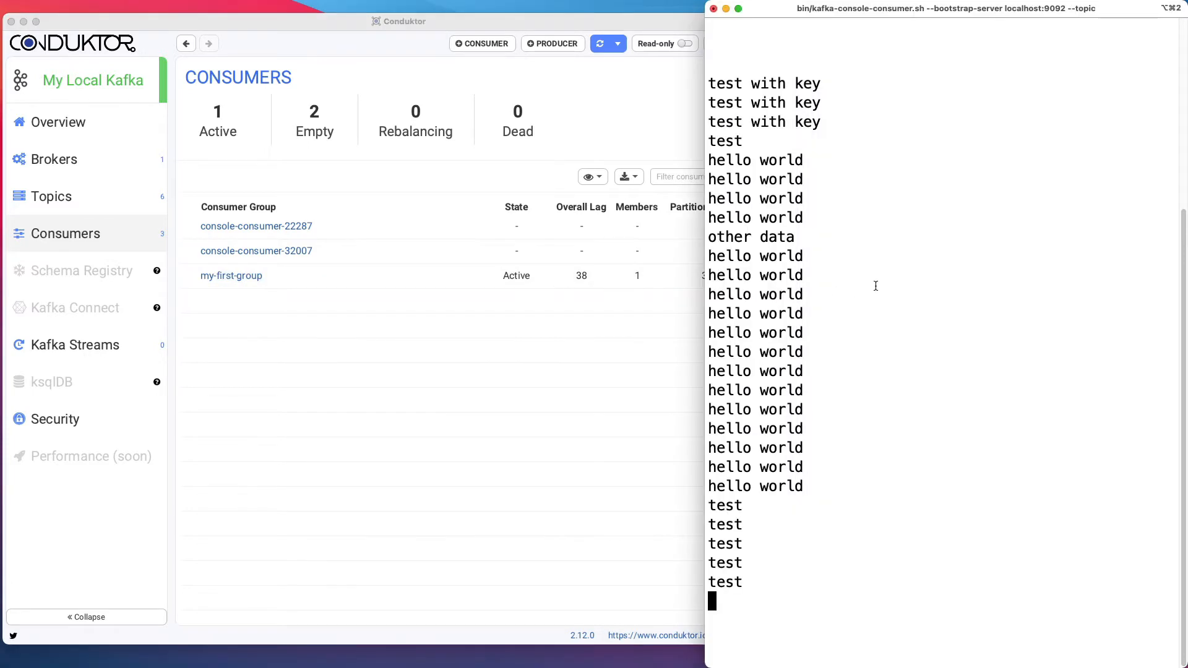
key("ctrl+c")
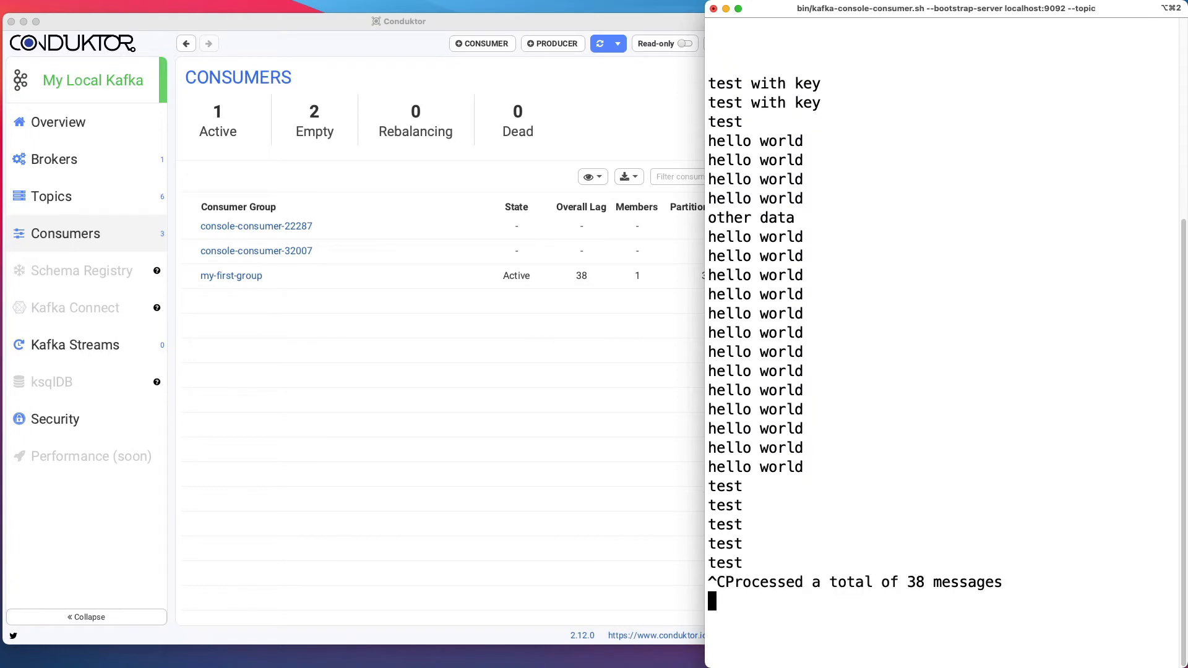
type("clear")
key("Return")
- Recall the previous consumer command, review its --group and --from-beginning options, and rerun it for my-first-group on my-first-topic
key("Up")
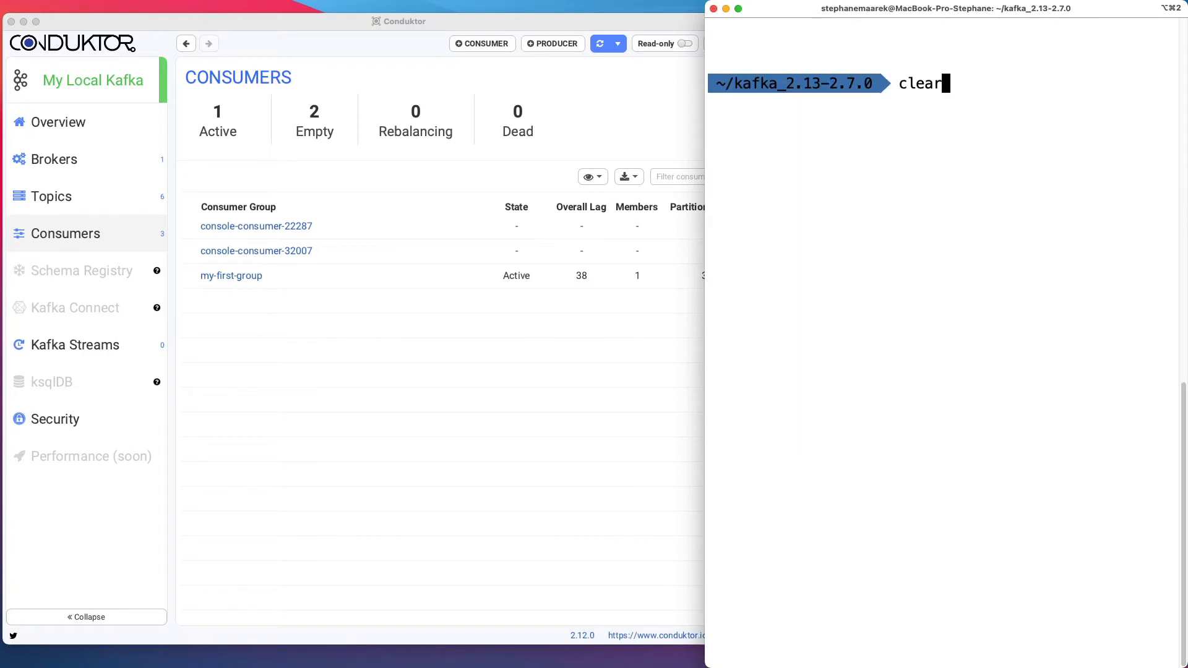
key("Up")
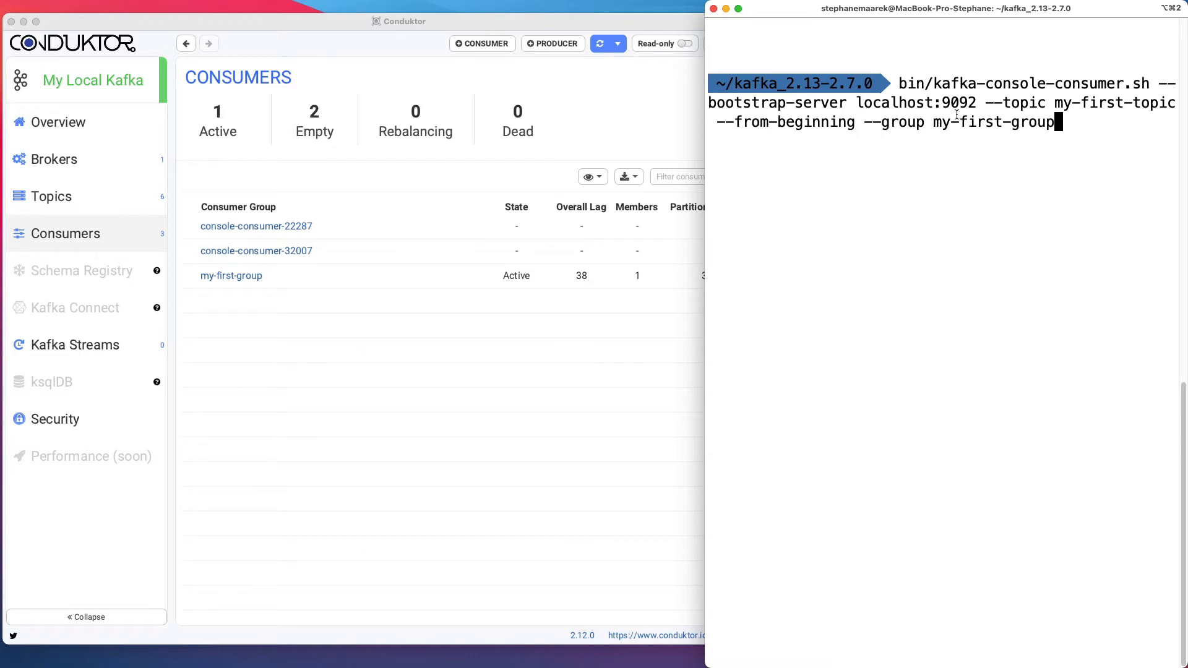
left_click_drag(865, 122, 1057, 124)
left_click(1012, 124)
left_click_drag(856, 122, 725, 123)
left_click(726, 125)
key("Return")
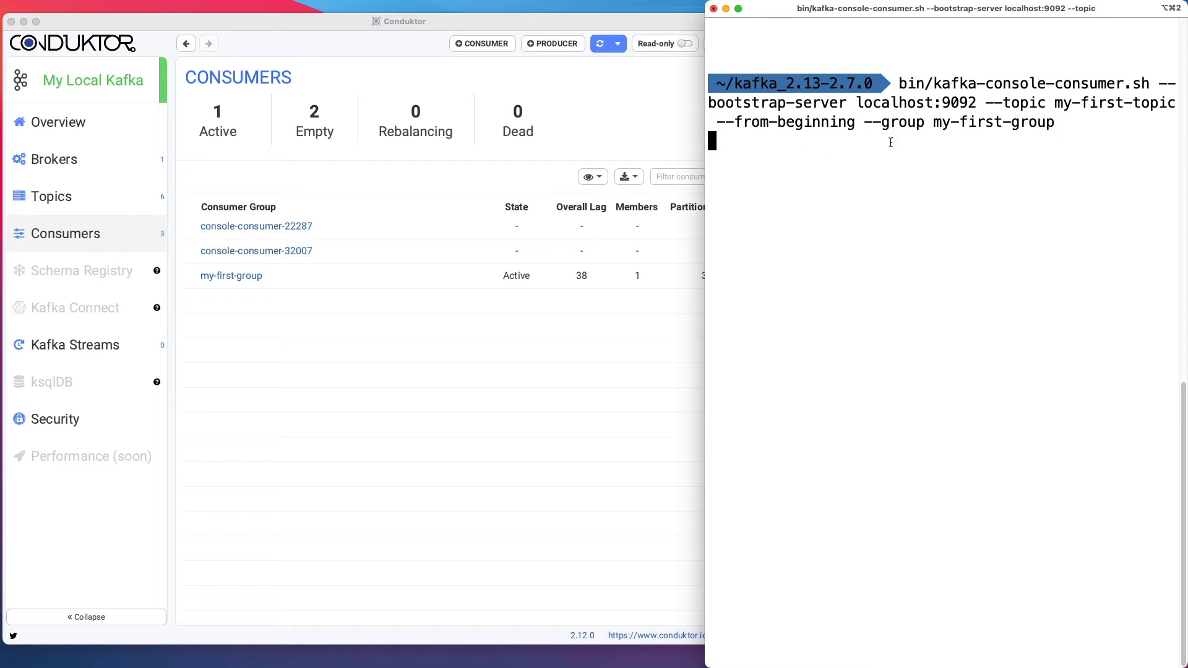
- Review the --from-beginning option in the terminal command and open the details of my-first-group in Conduktor to examine its lag and offsets
left_click(309, 329)
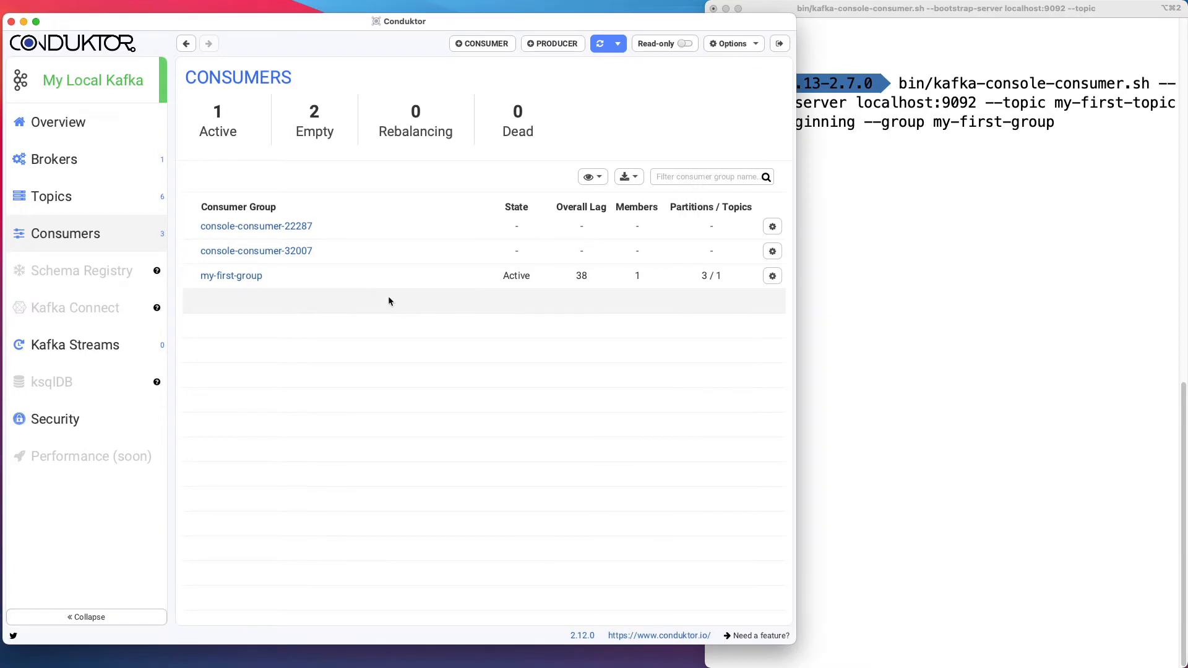
left_click(980, 238)
left_click_drag(856, 122, 716, 116)
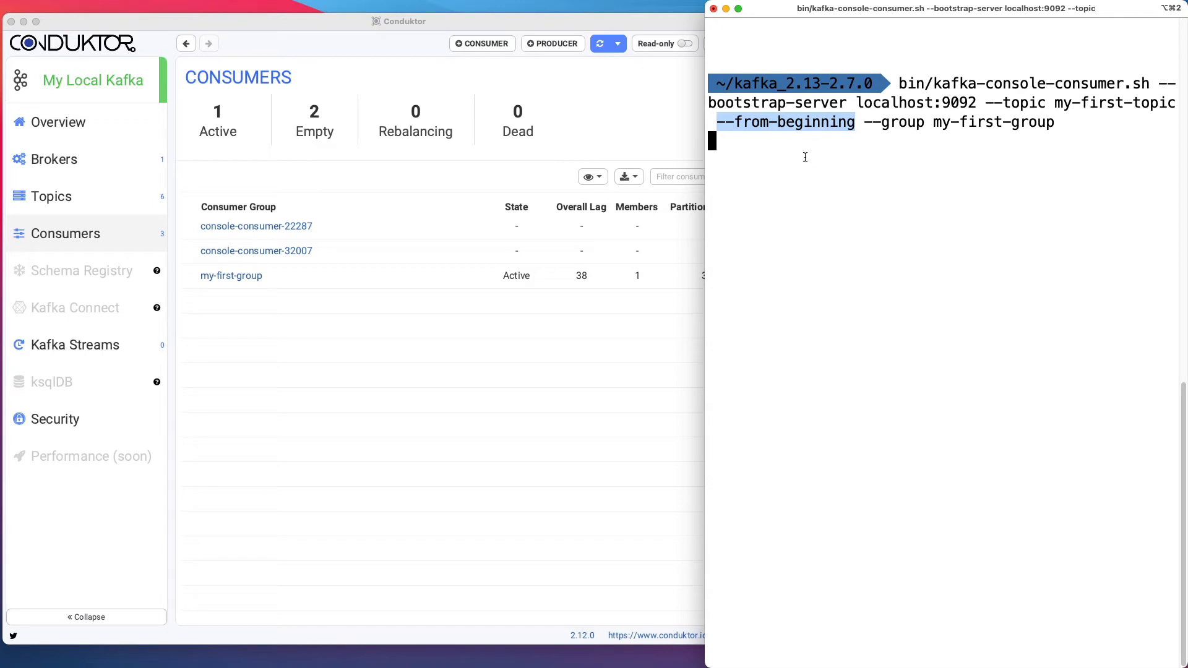
left_click(427, 315)
left_click(293, 275)
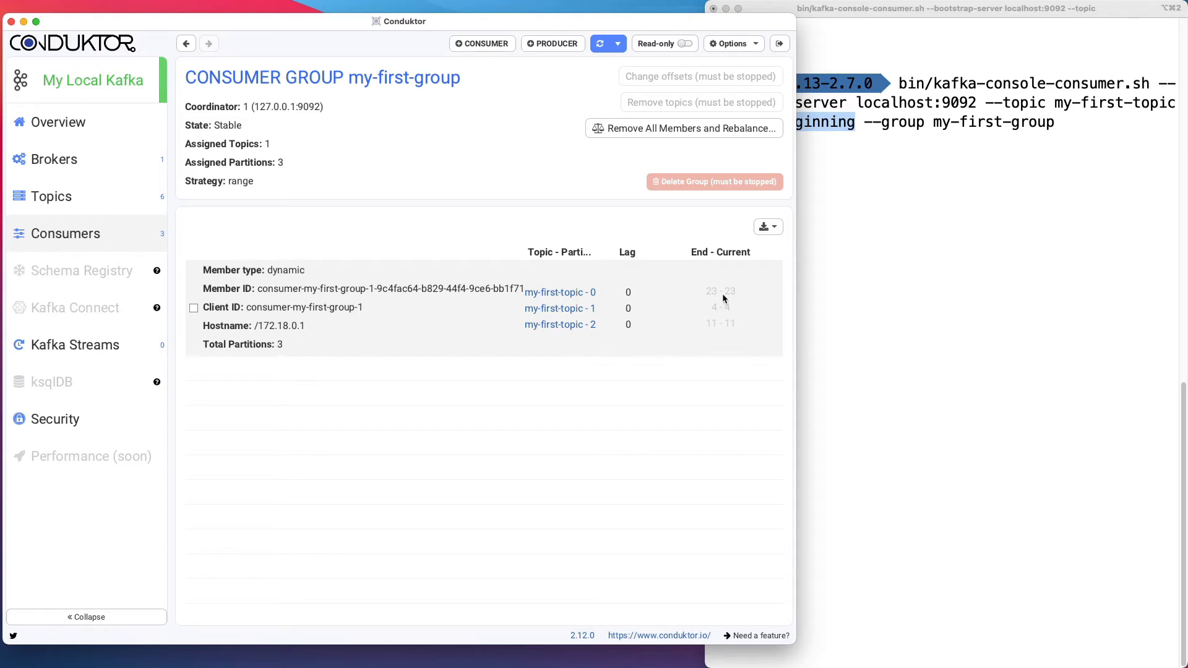
- Return to the terminal, stop the my-first-group consumer and clear the output
left_click(870, 224)
left_click(888, 189)
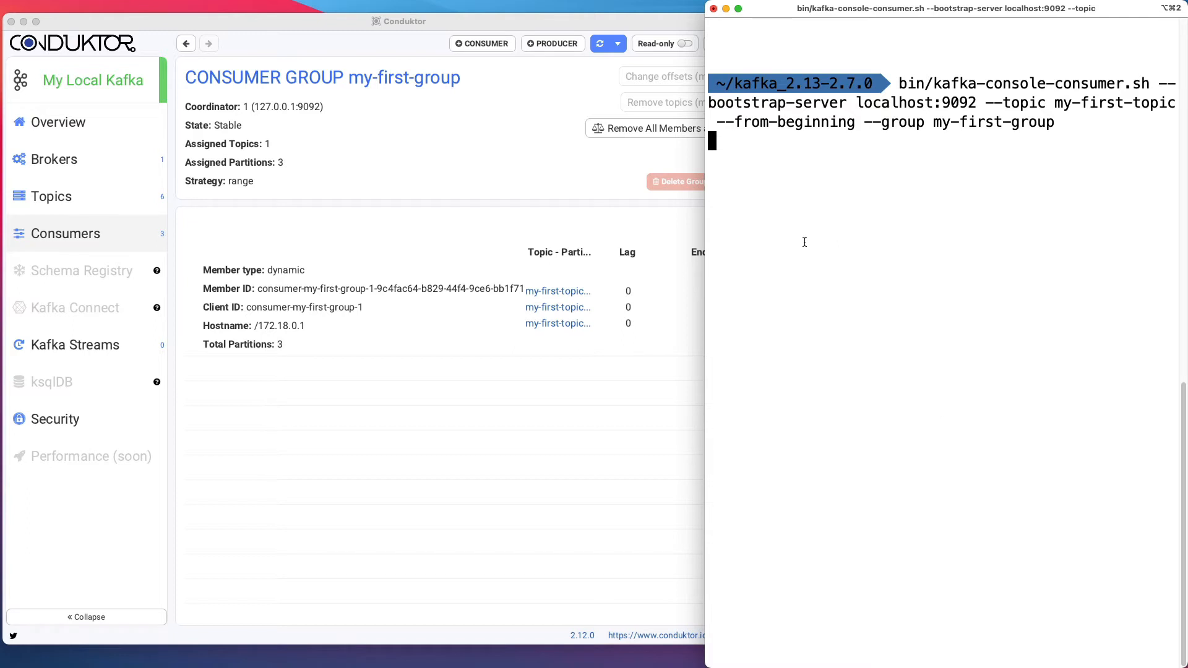
key("ctrl+c")
key("ctrl+l")
- Remove the --from-beginning option from the consumer command, run it for my-first-group, and stop the consumer
key("Up")
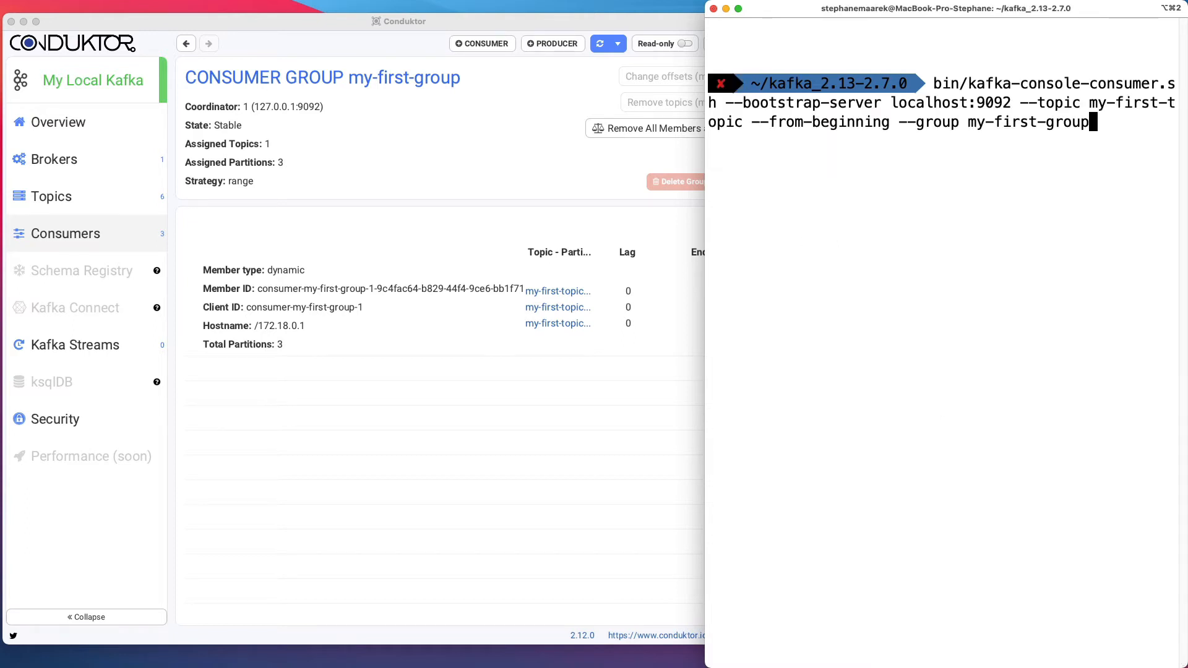
key("alt+Left")
key("alt+Left")
key("BackSpace")
key("BackSpace")
key("BackSpace")
key("BackSpace")
key("BackSpace")
key("BackSpace")
key("BackSpace")
key("BackSpace")
key("BackSpace")
key("BackSpace")
key("BackSpace")
key("BackSpace")
key("BackSpace")
key("BackSpace")
key("BackSpace")
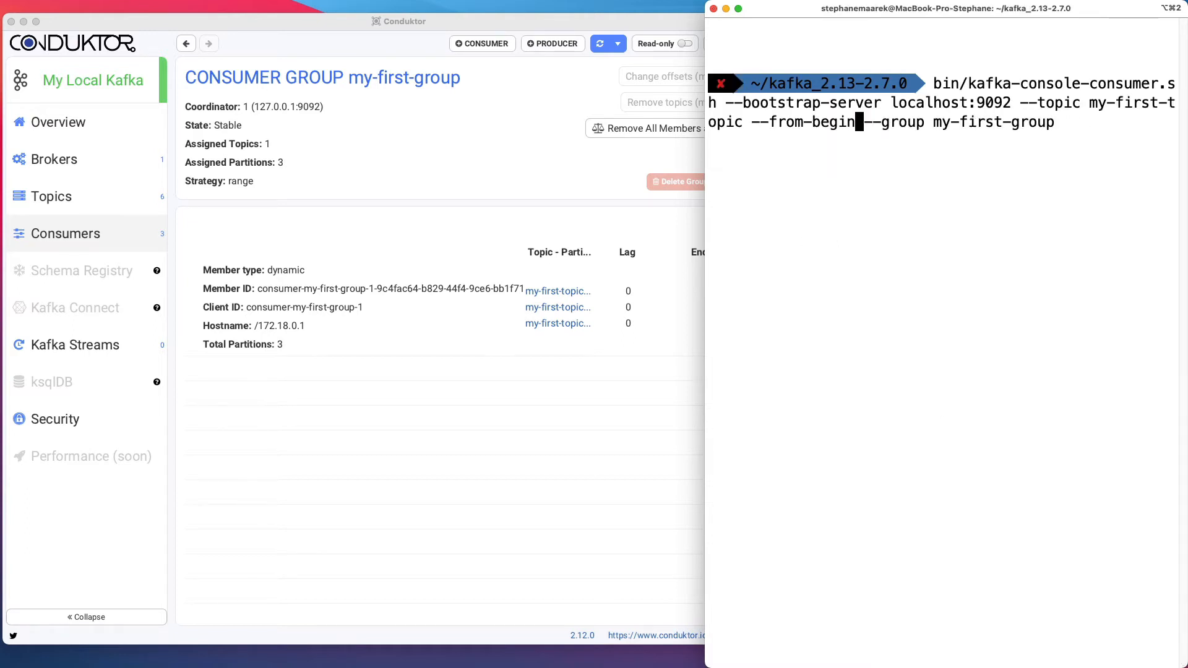
key("BackSpace")
key("BackSpace")
key("Return")
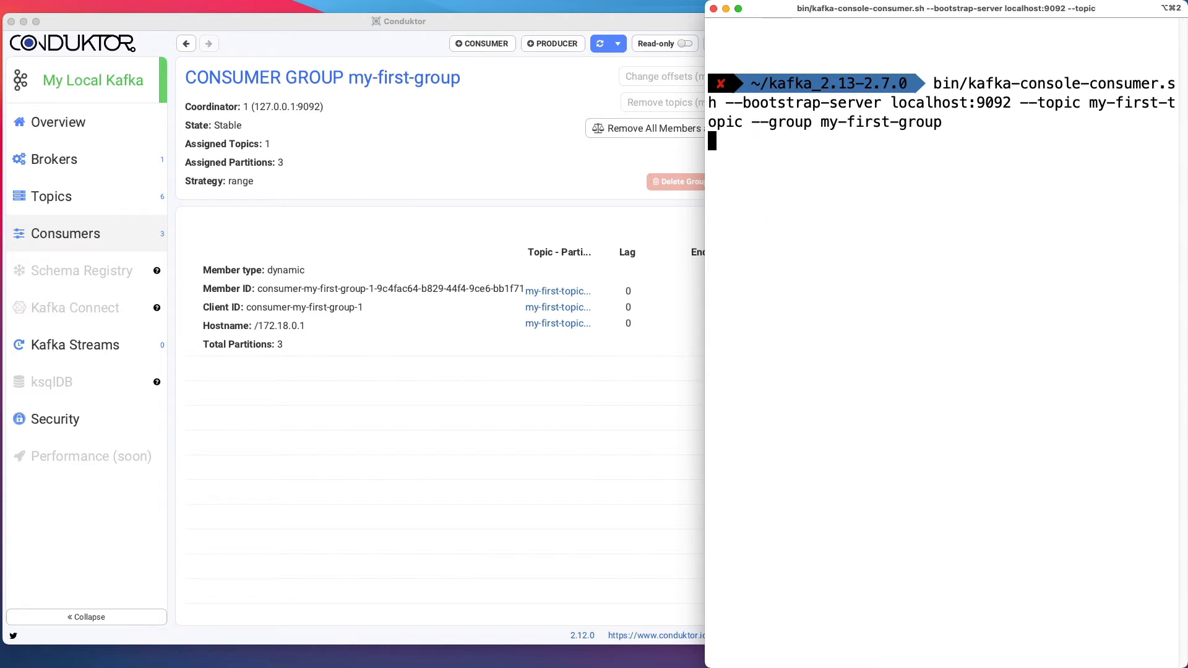
key("ctrl+c")
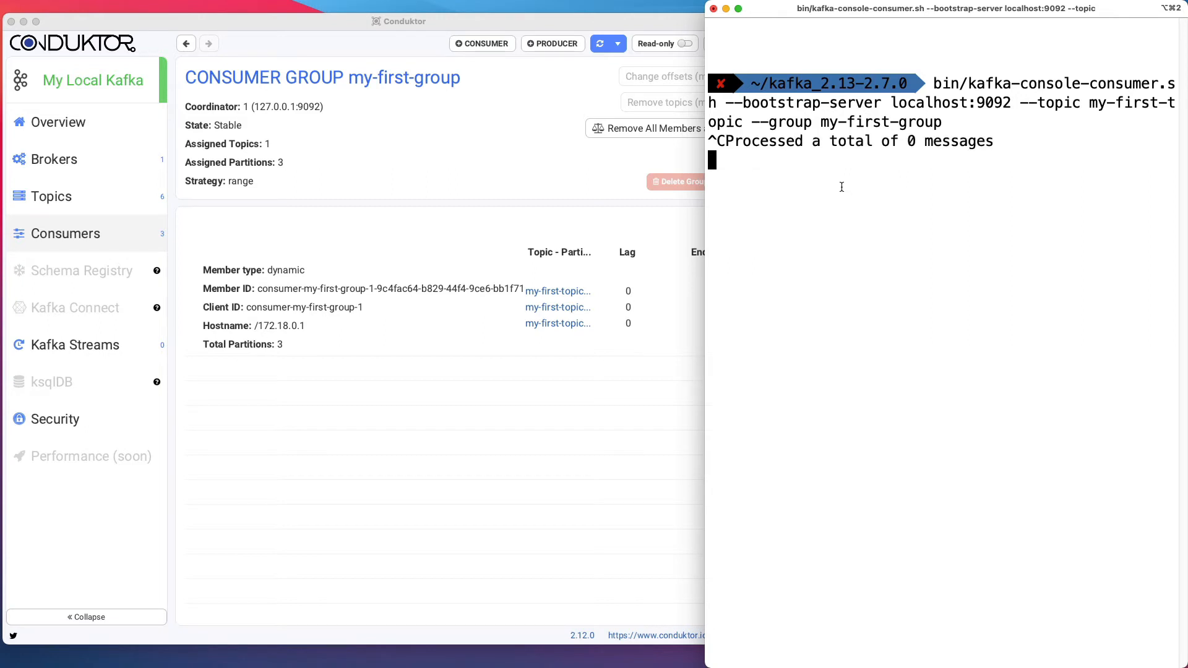
- Switch to Conduktor and open a new producer targeting my-first-topic
left_click(584, 169)
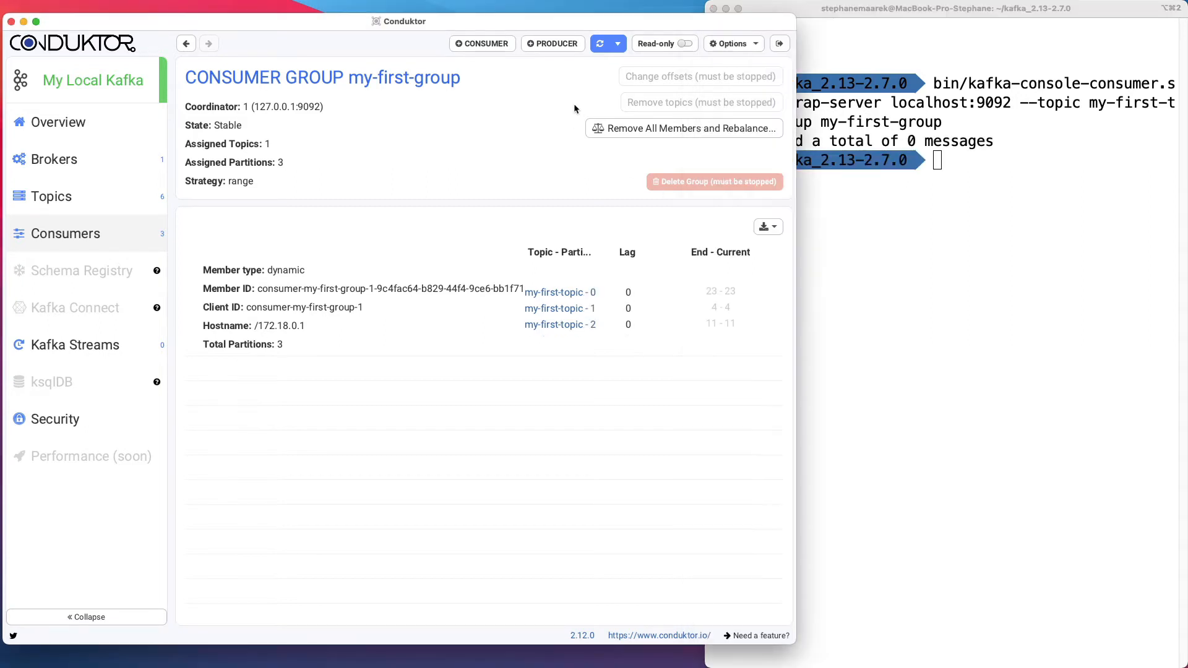
left_click(555, 50)
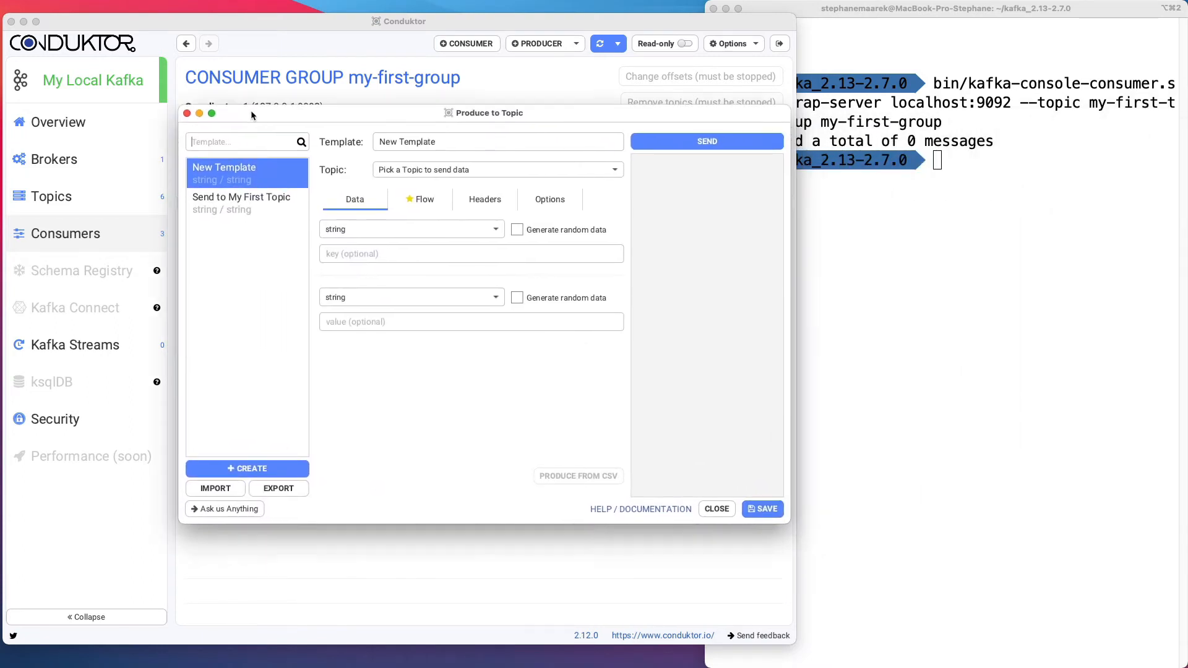
left_click(355, 162)
left_click(375, 181)
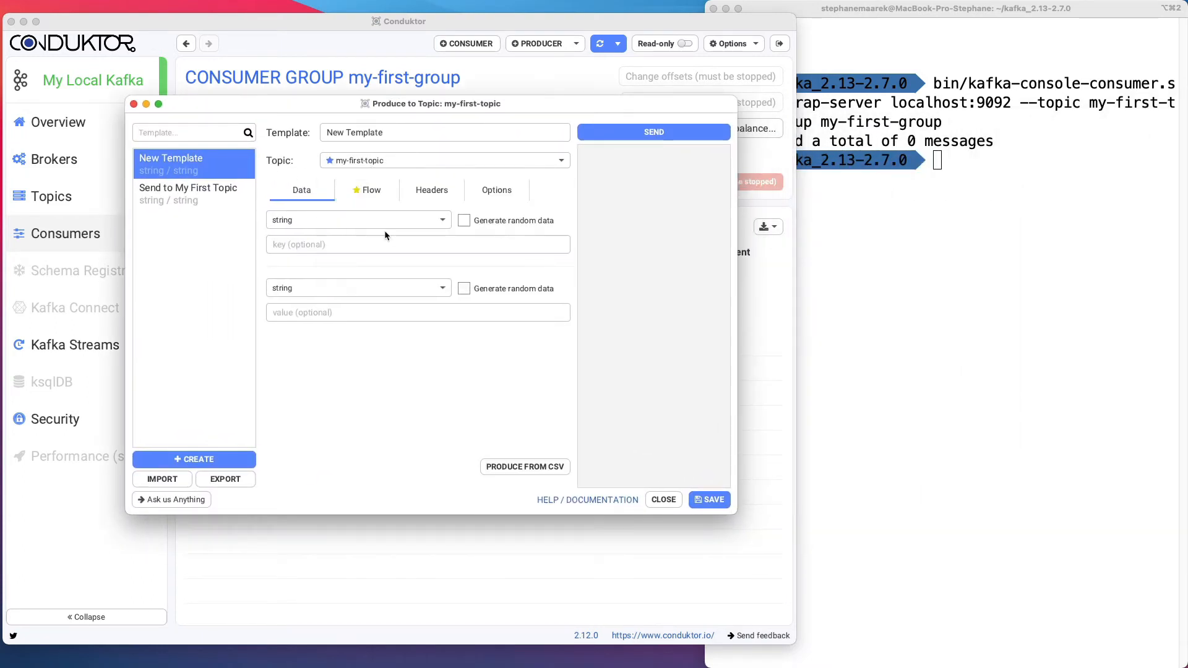
- Send the string value "more data" three times to my-first-topic
left_click(387, 316)
type("more data")
left_click(629, 132)
left_click(634, 134)
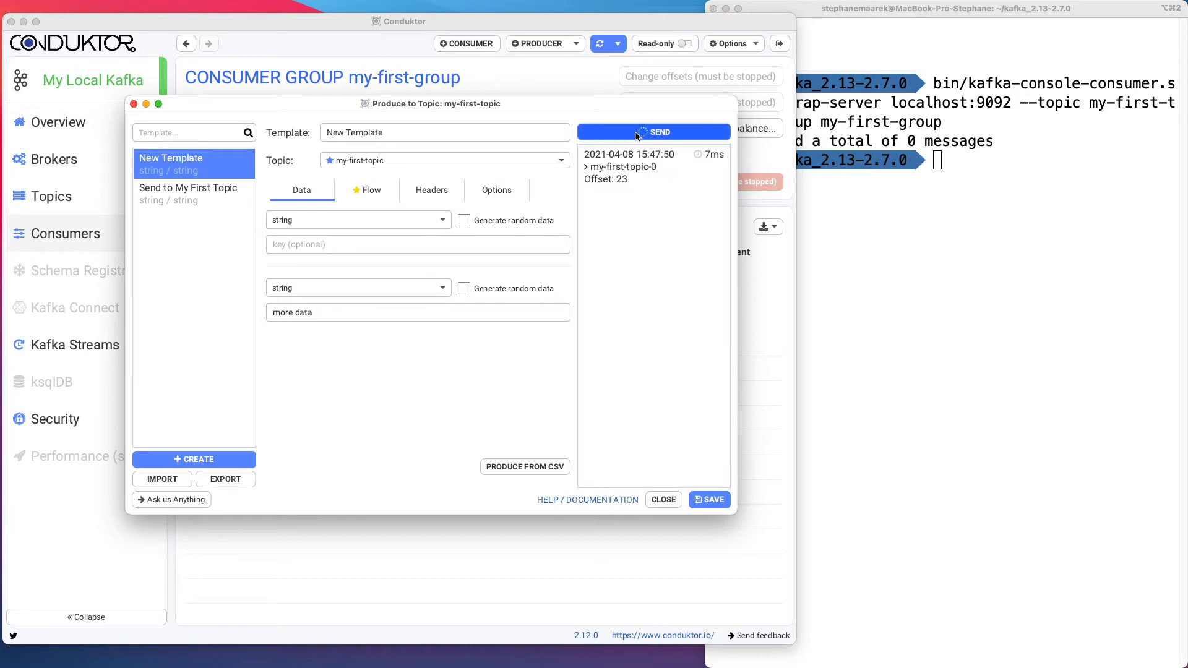
left_click(637, 135)
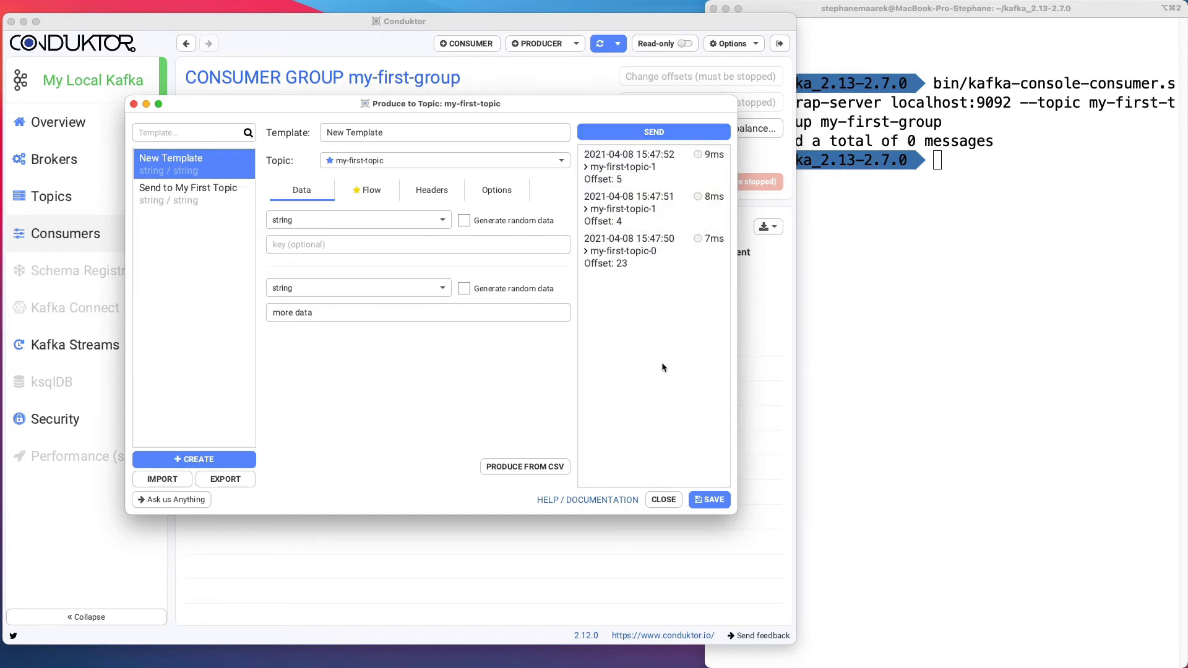
- Return to the list of consumer groups, refresh it, and open my-first-group to examine its lag per partition
left_click(753, 403)
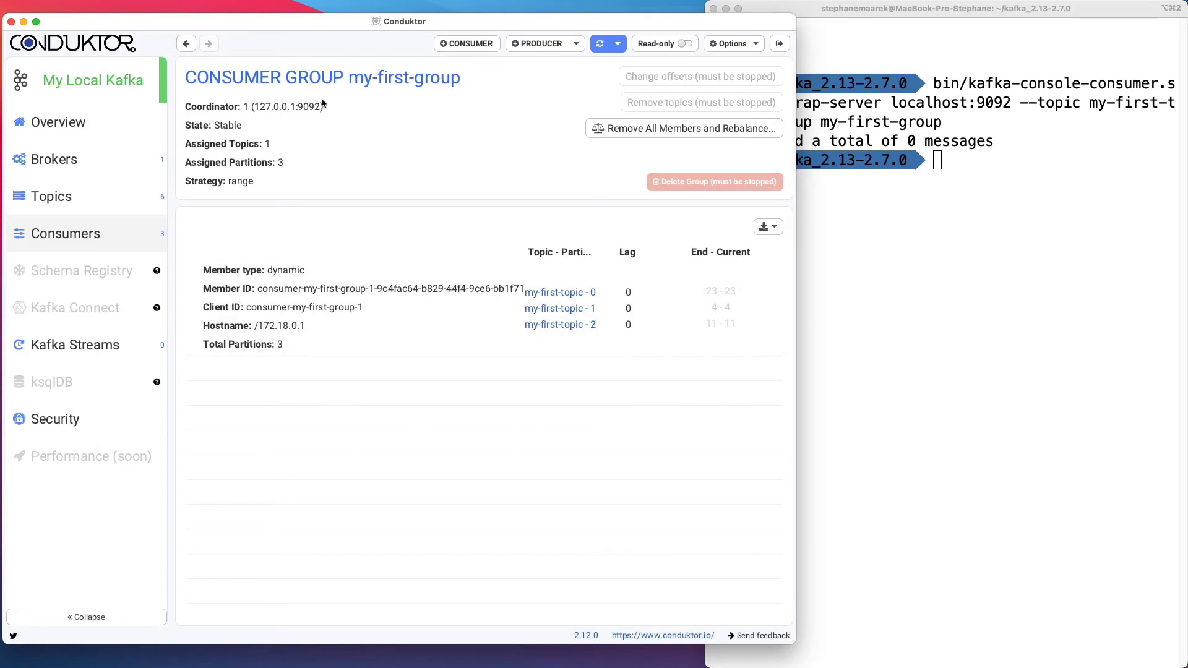
left_click(86, 243)
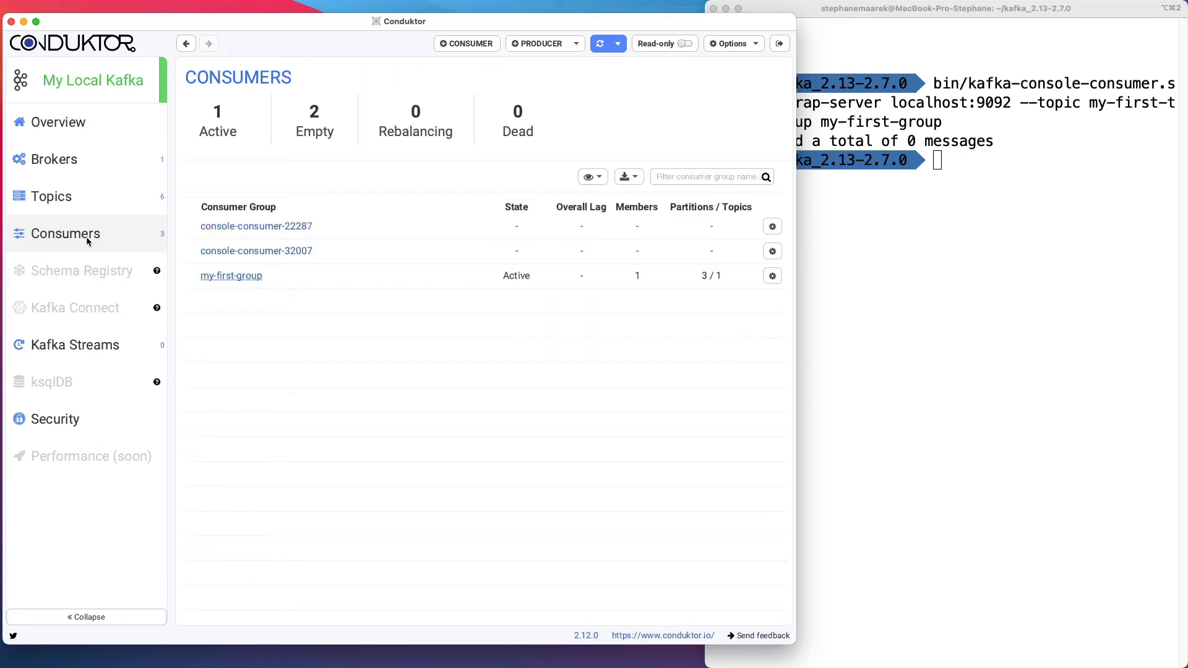
left_click(600, 43)
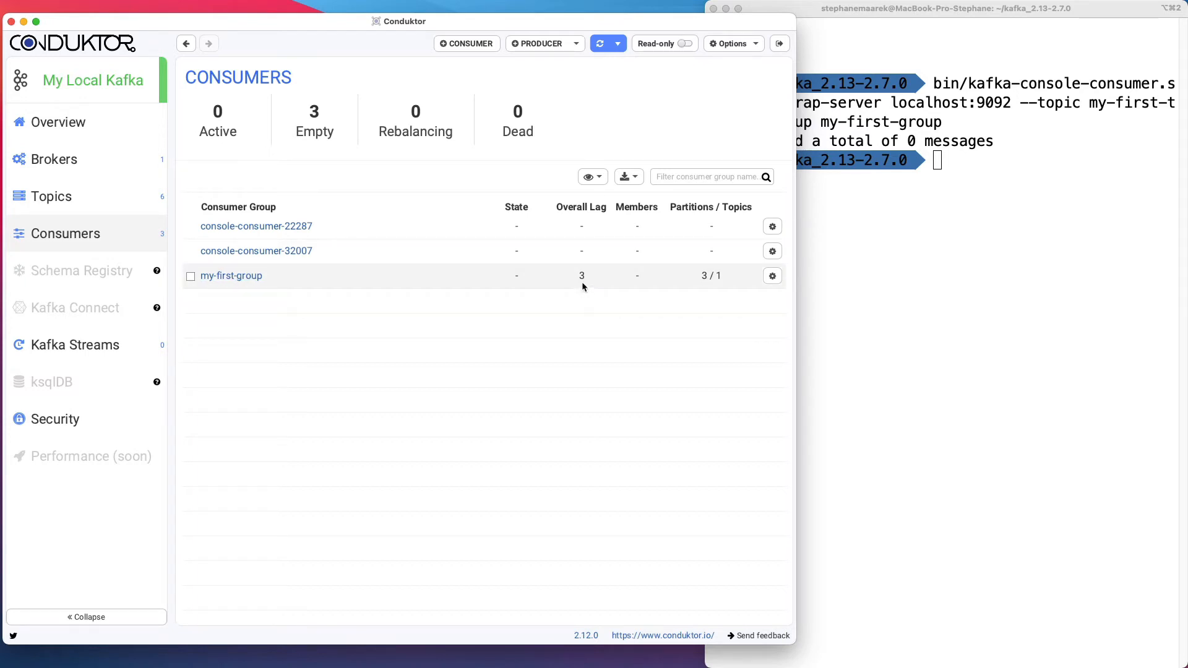
left_click(253, 281)
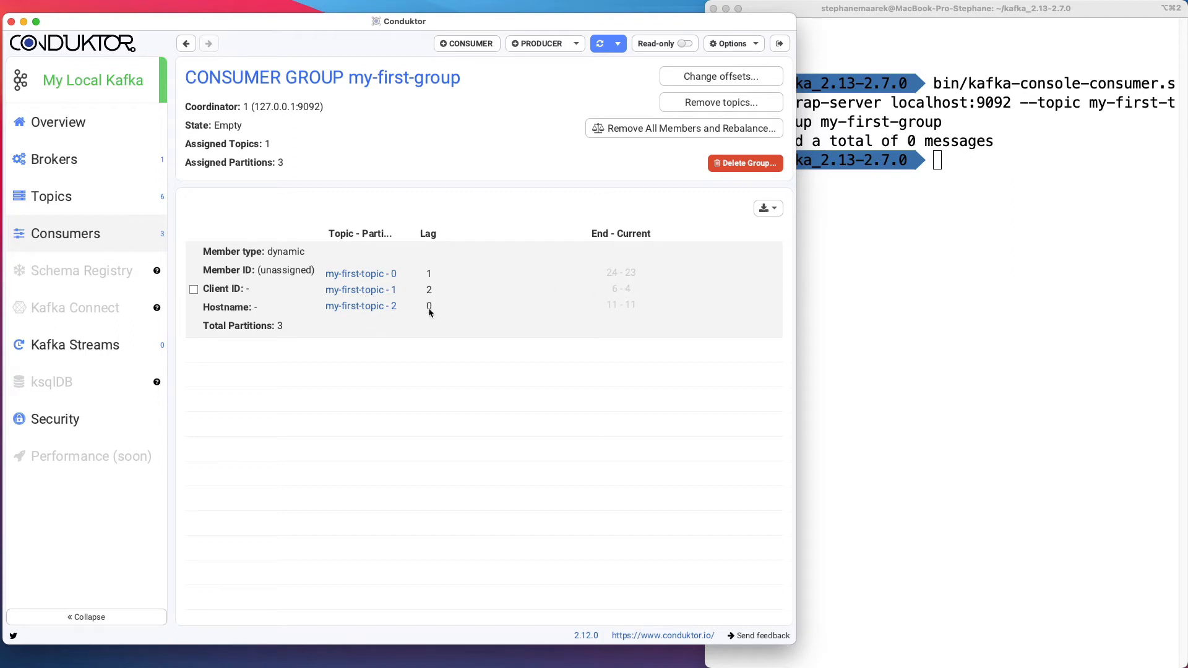
- In the terminal, rerun the console consumer on my-first-topic with --group my-first-group, without --from-beginning
left_click(983, 246)
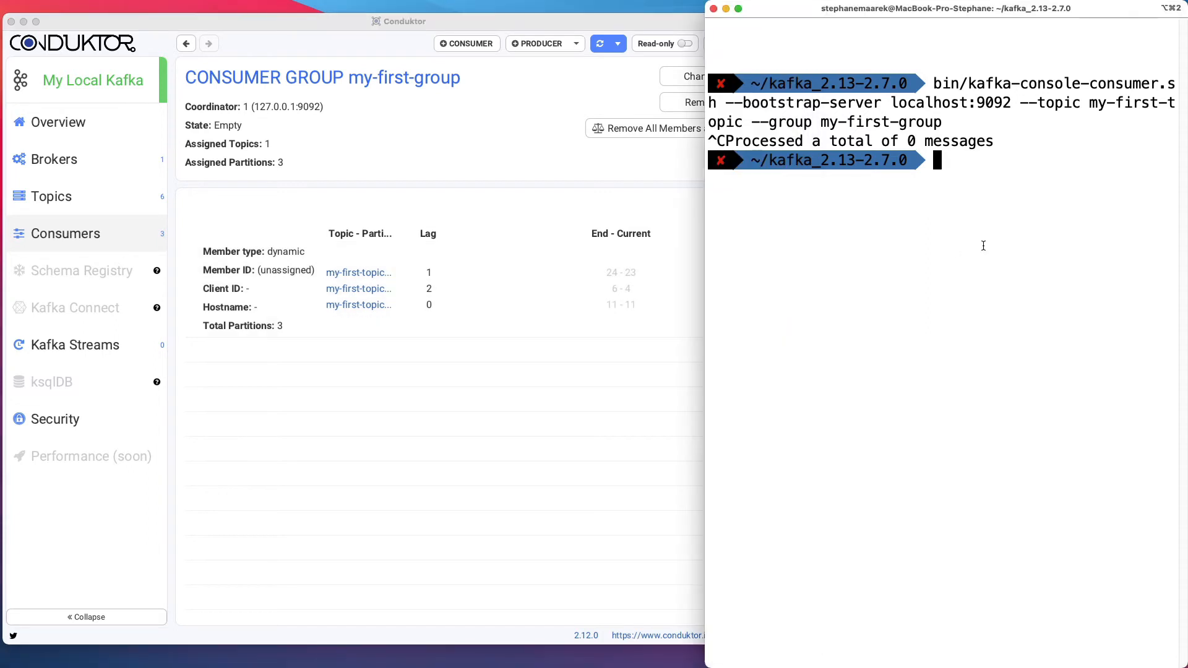
key("Up")
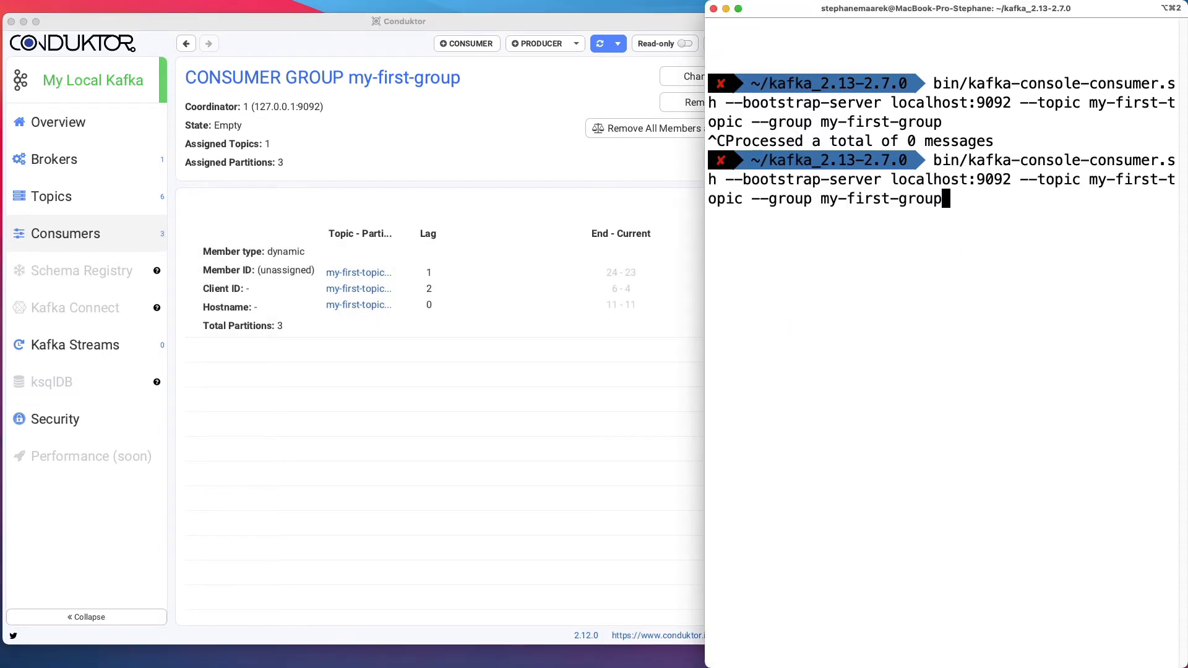
key("Return")
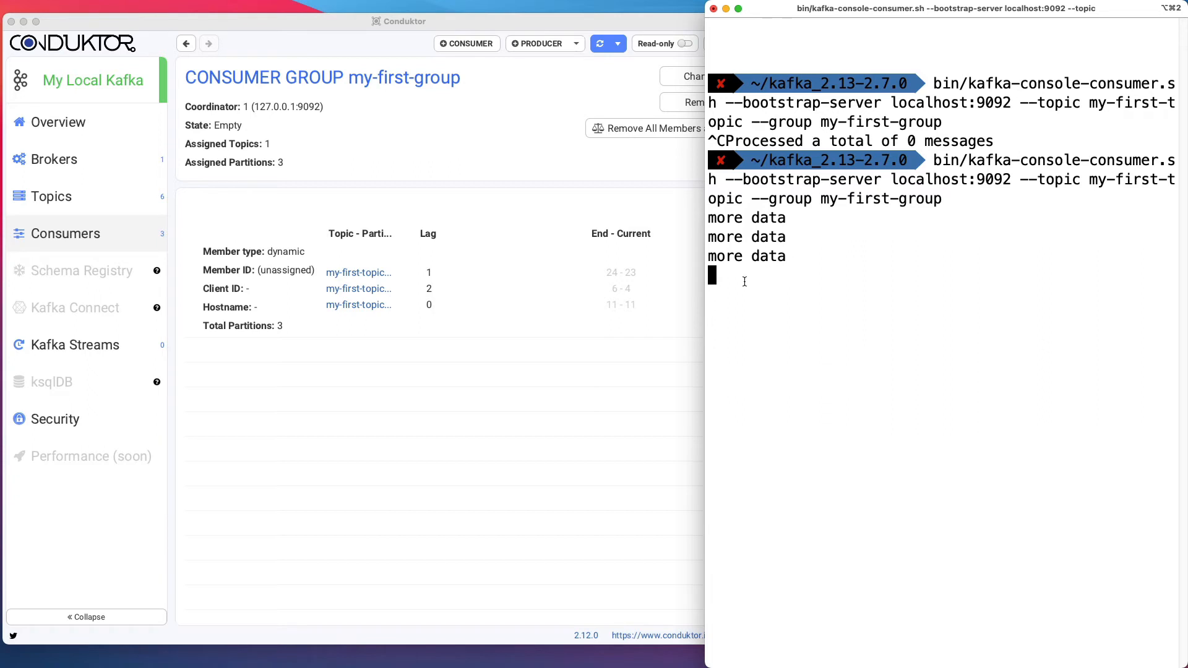
- Switch to Conduktor and refresh the my-first-group details to examine the lag and offsets per partition
left_click(605, 377)
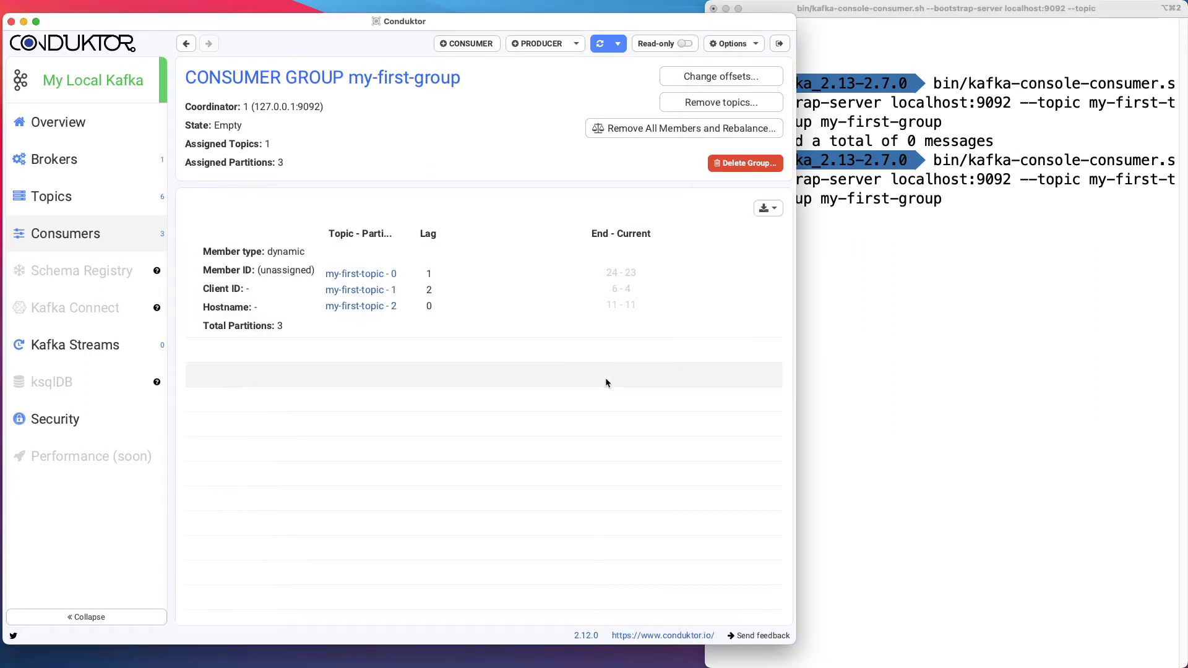
left_click(597, 45)
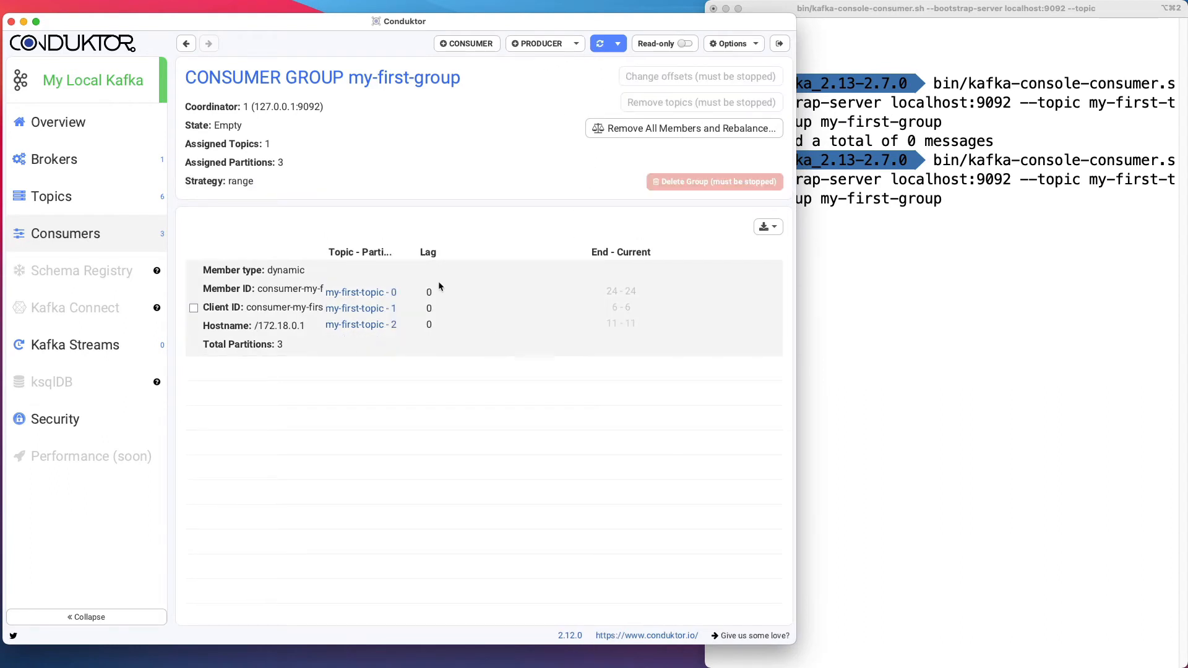
left_click(1043, 297)
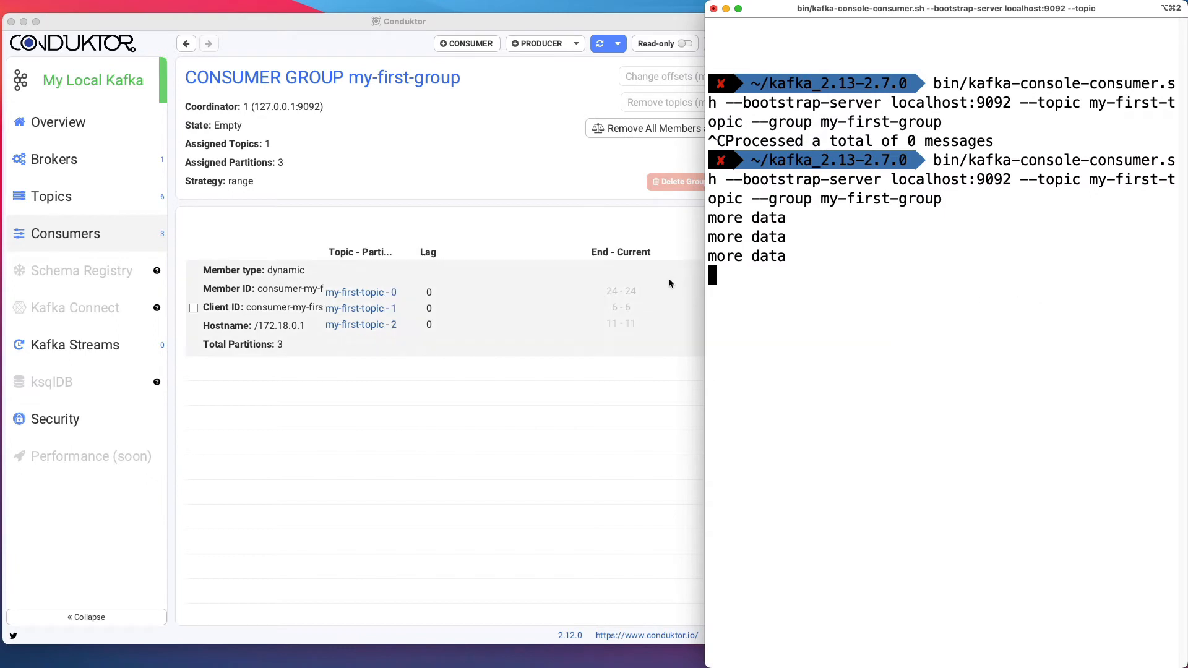
- Send the value "more data" six times to my-first-topic from Conduktor's producer, moving the producer window clear of the terminal
left_click(596, 425)
left_click(615, 134)
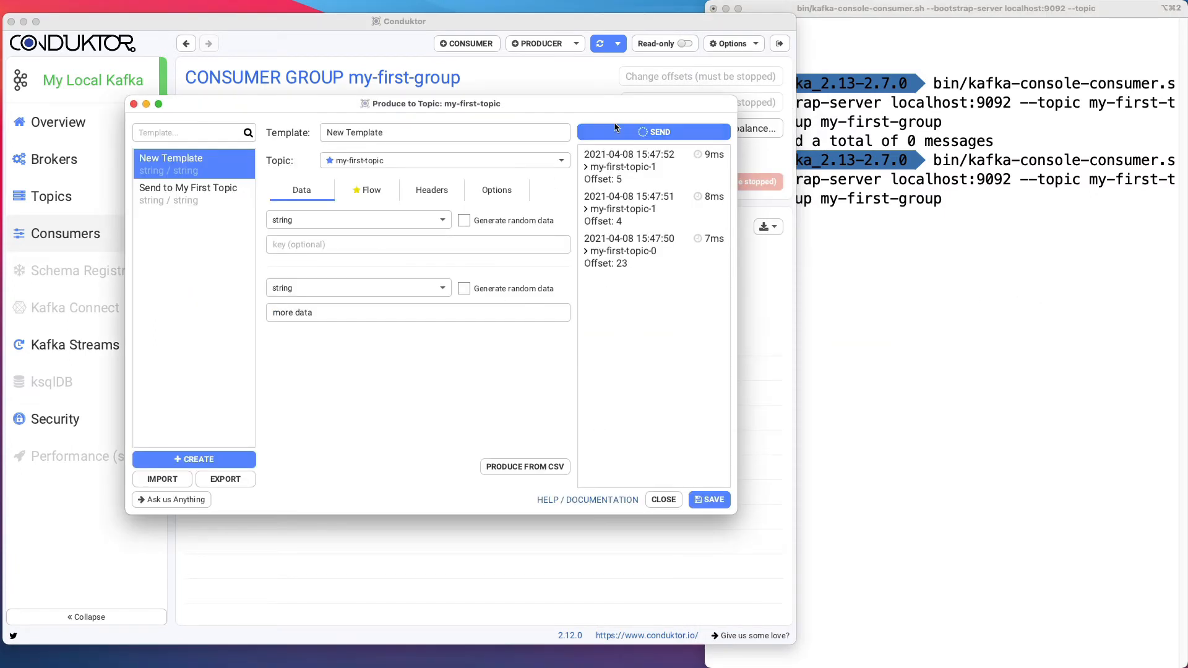
left_click(890, 232)
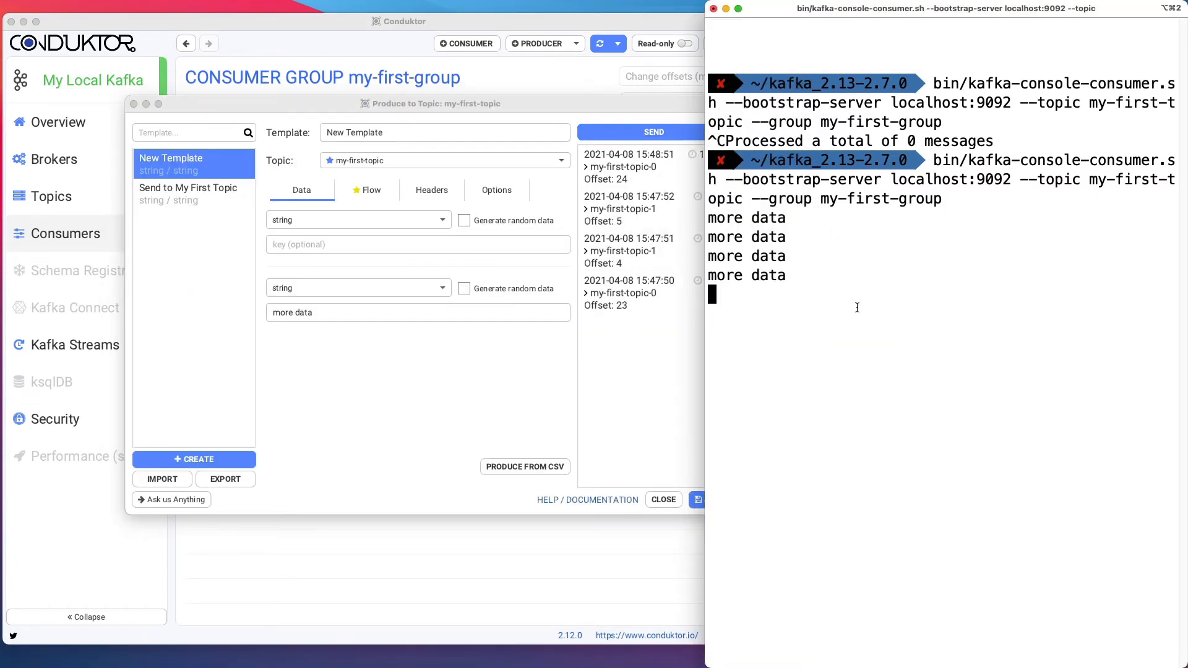
left_click(681, 102)
left_click_drag(680, 101, 605, 111)
left_click(610, 141)
left_click(609, 141)
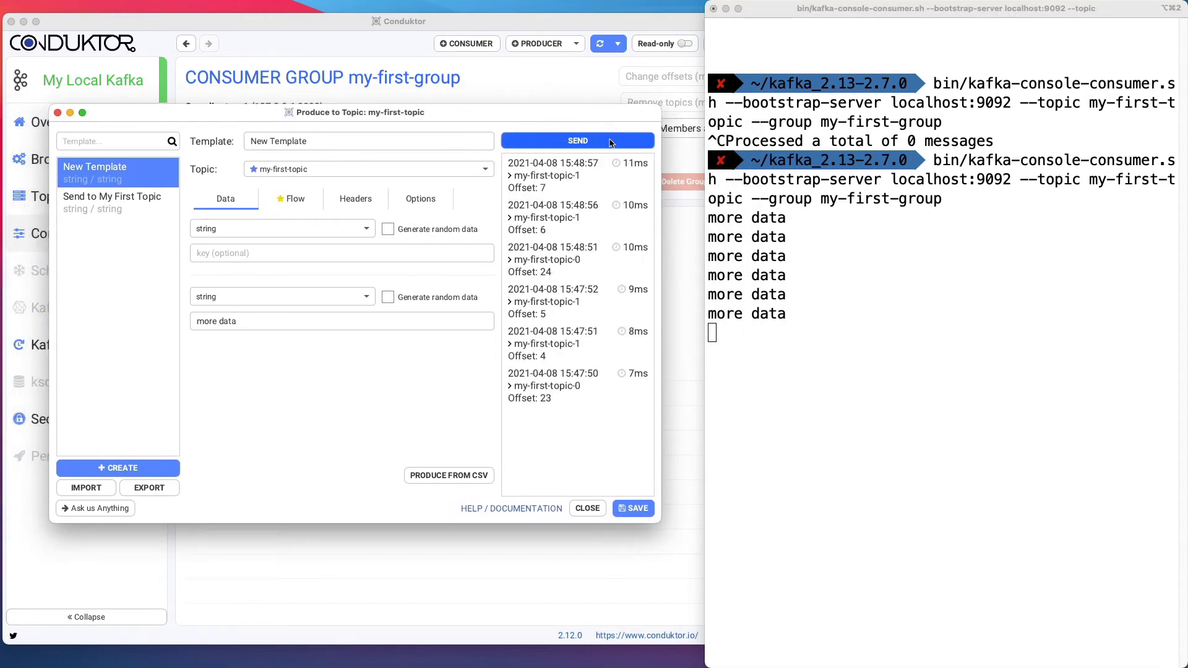
left_click(610, 141)
left_click(610, 141)
left_click(610, 141)
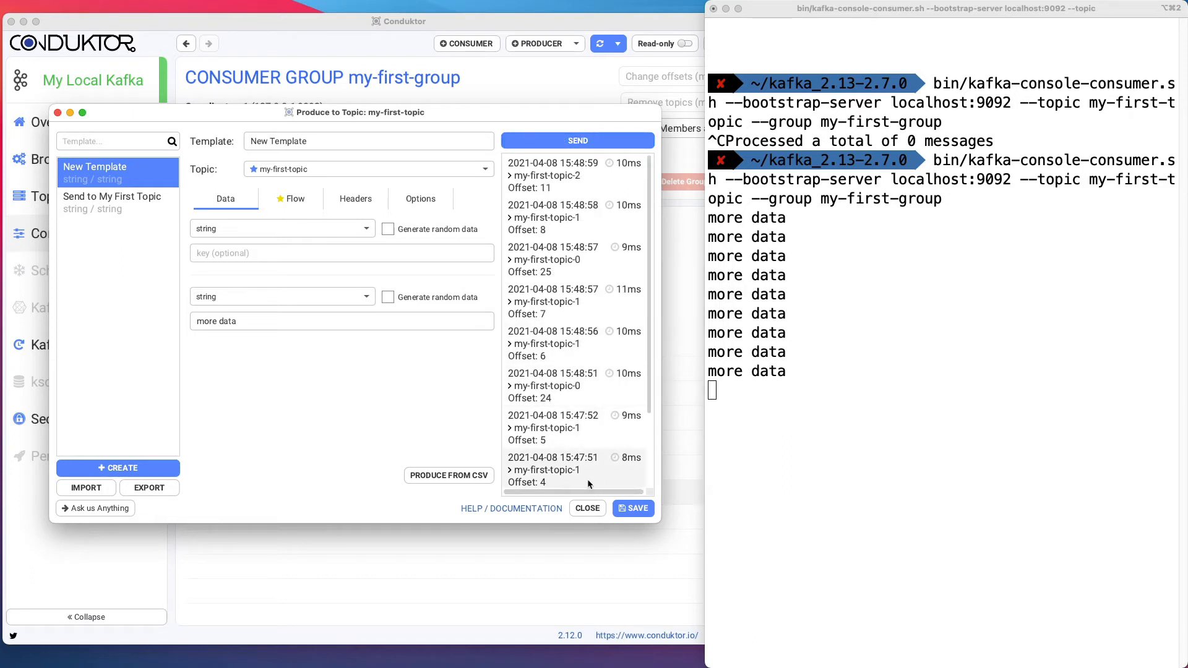
- Open a second terminal pane below the running consumer and enter the my-first-topic console consumer command with --group my-first-group
left_click(874, 252)
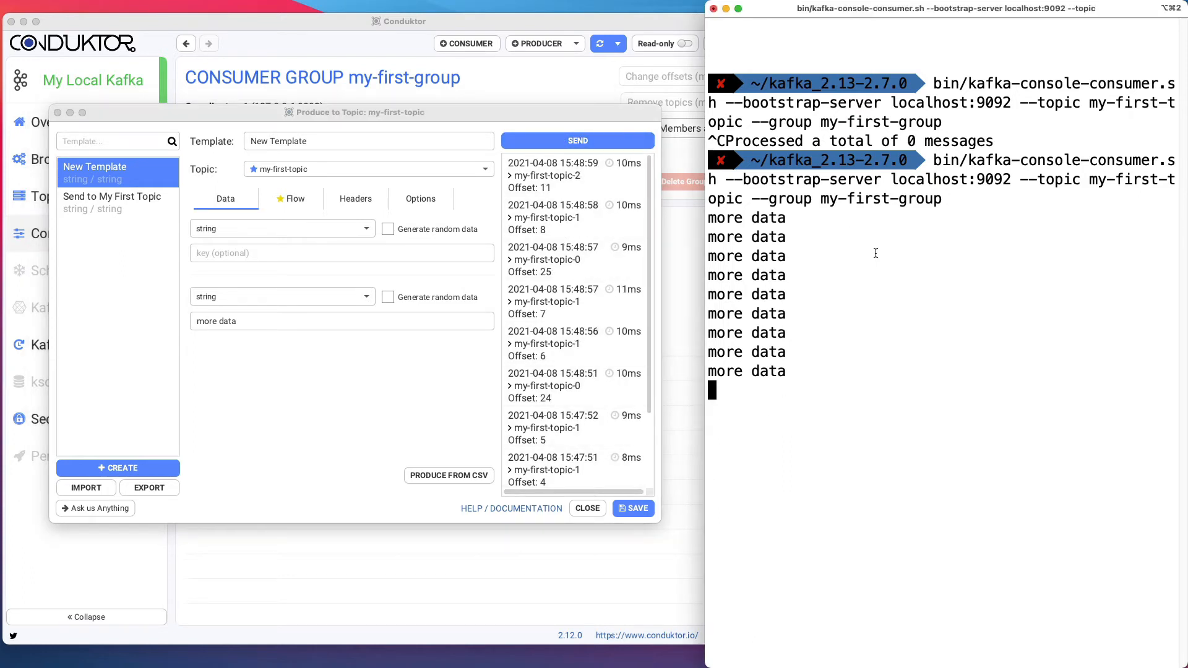
key("super+shift+d")
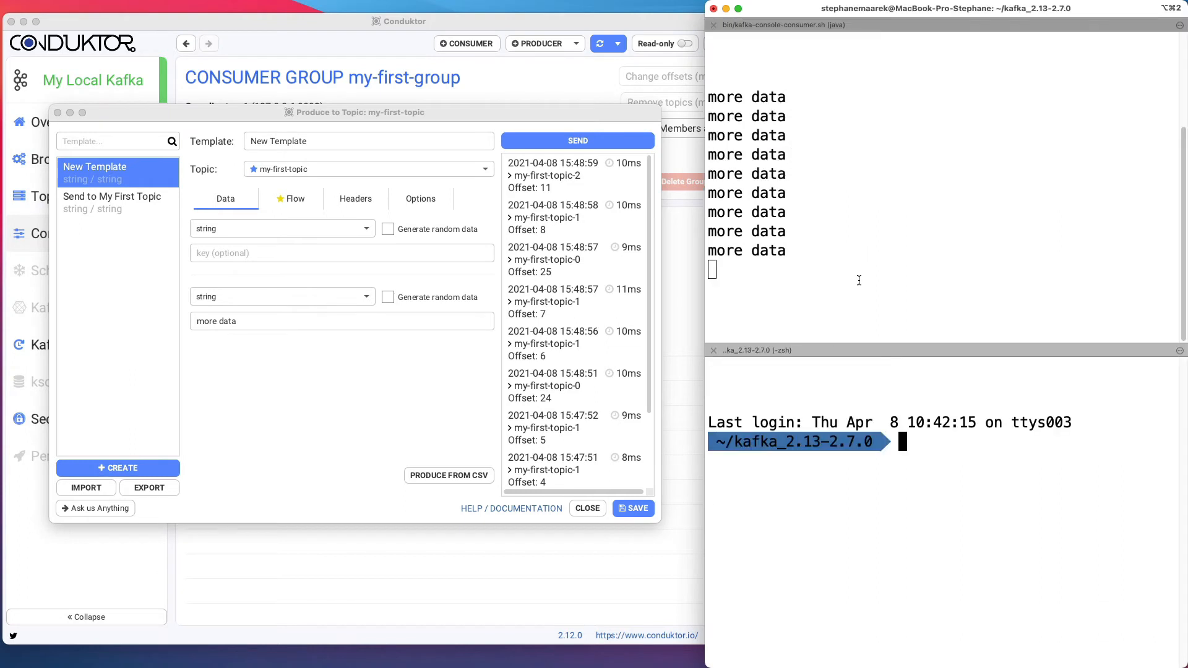
left_click(903, 397)
type("bin/kafka-console-consumer.sh --bootstrap-server localhost:9092 --topic my-first-topic --group my-first-group")
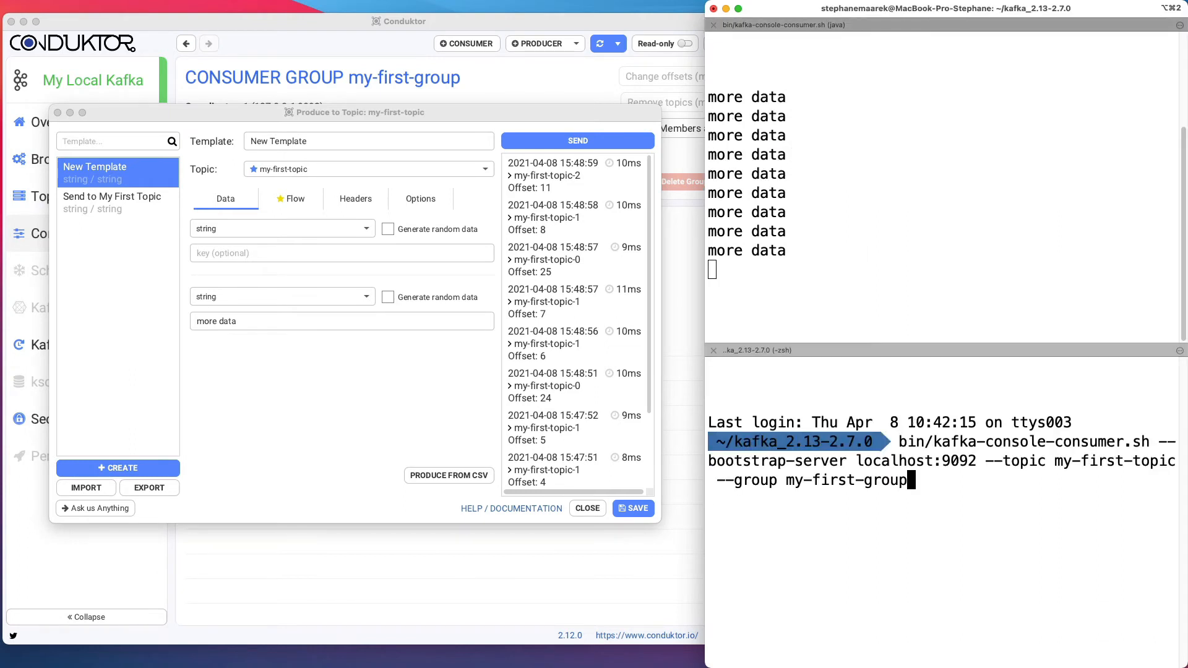
- Start the second my-first-group consumer in the lower terminal pane and clear the output of both panes
left_click(900, 253)
key("super+k")
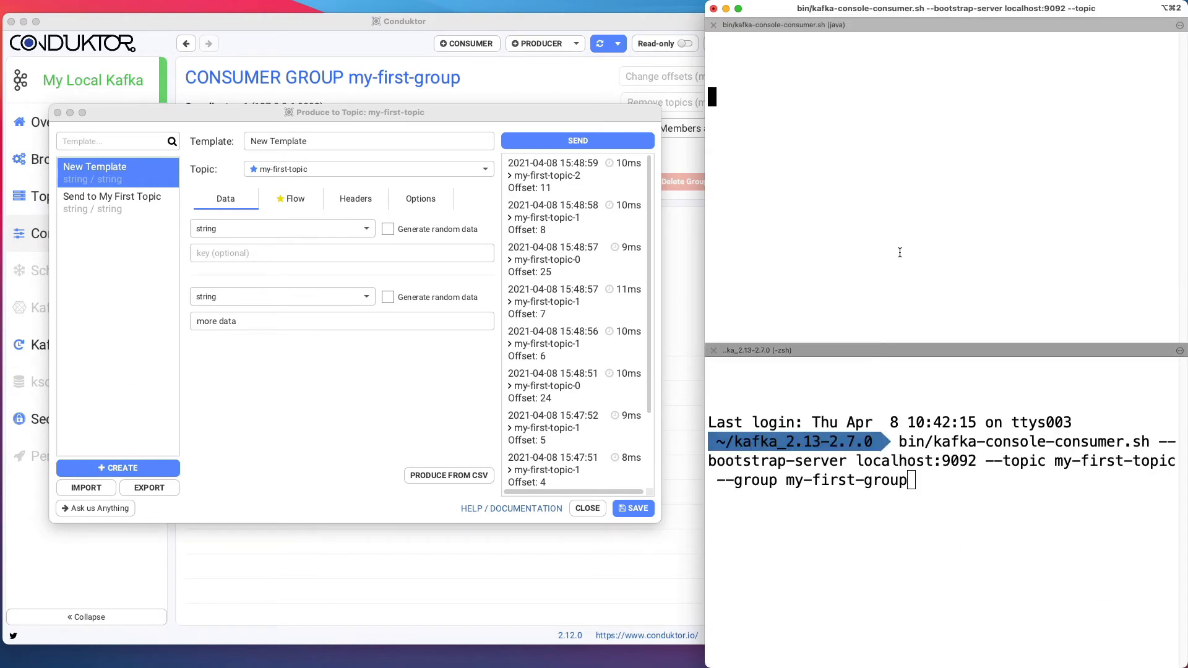
left_click(1040, 535)
key("Return")
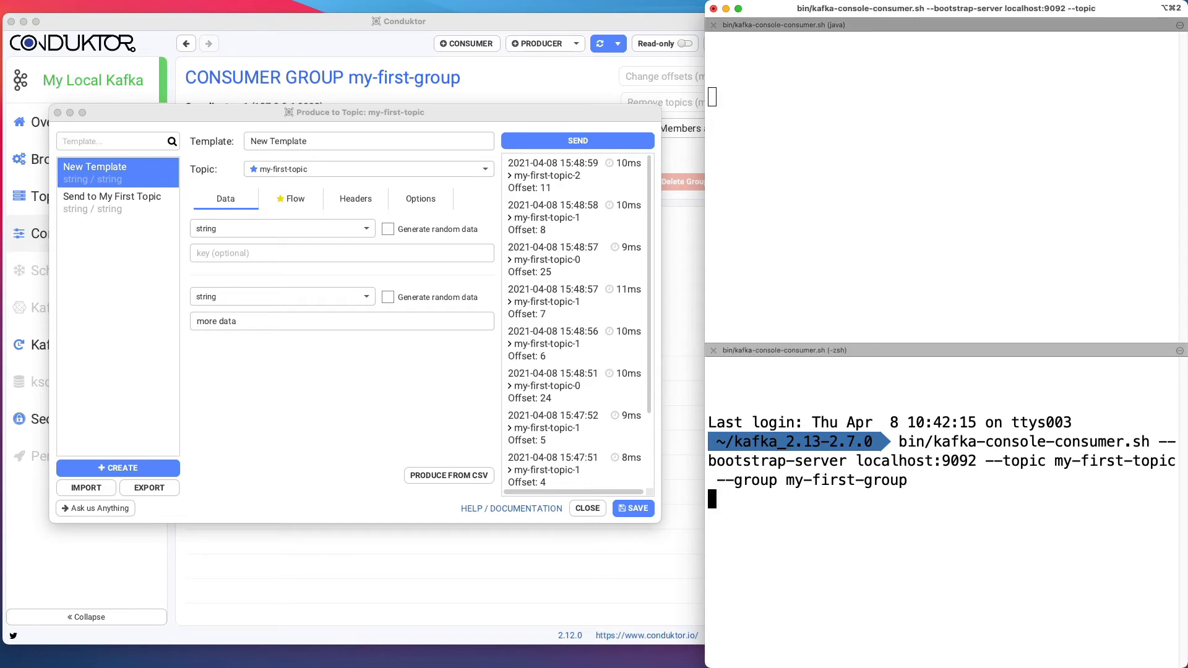
key("super+k")
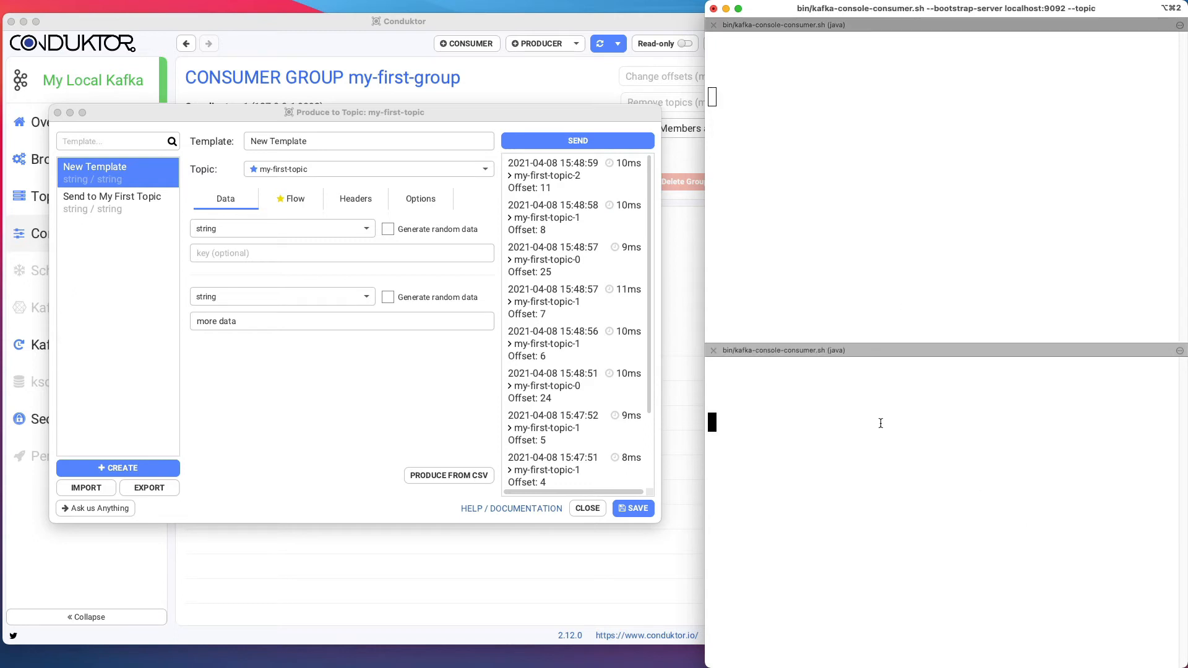
- In Conduktor, refresh my-first-group and widen its table columns to examine which my-first-topic partitions each member is assigned
left_click(520, 578)
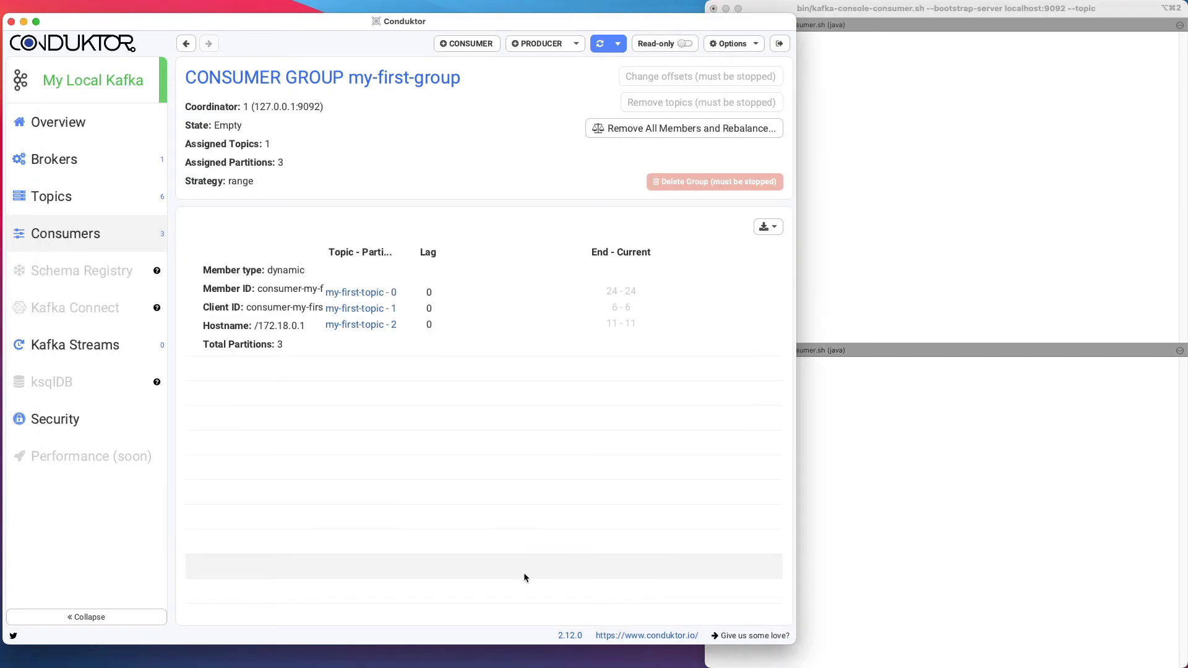
left_click(599, 44)
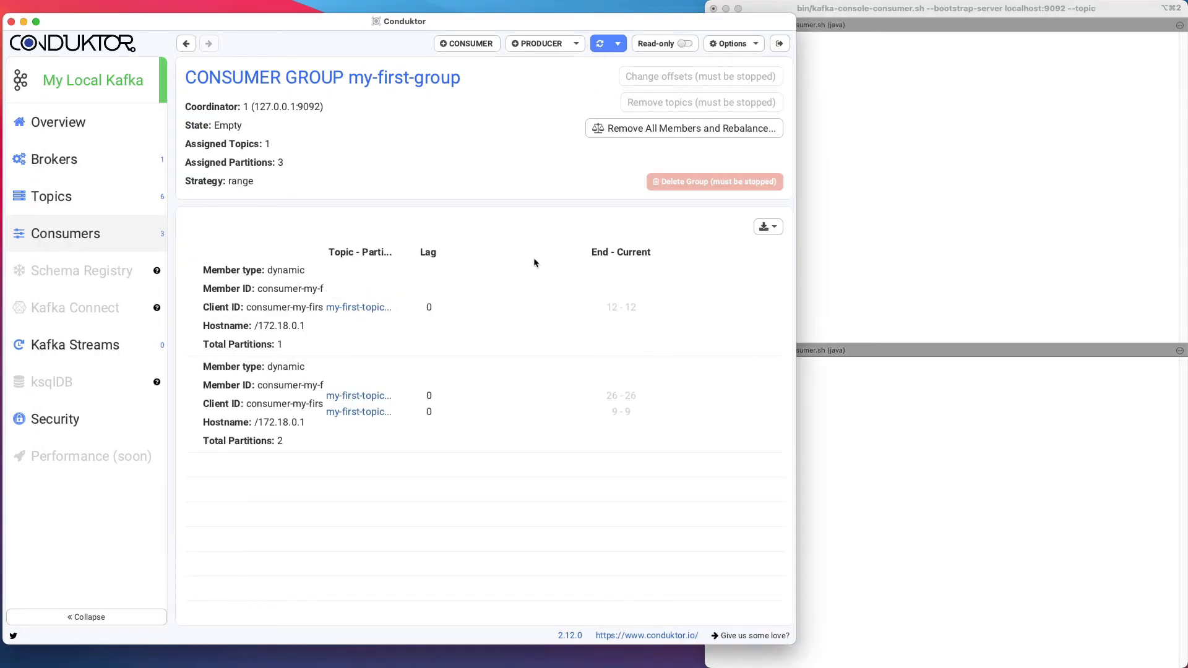
left_click_drag(323, 257, 343, 258)
left_click_drag(460, 251, 552, 254)
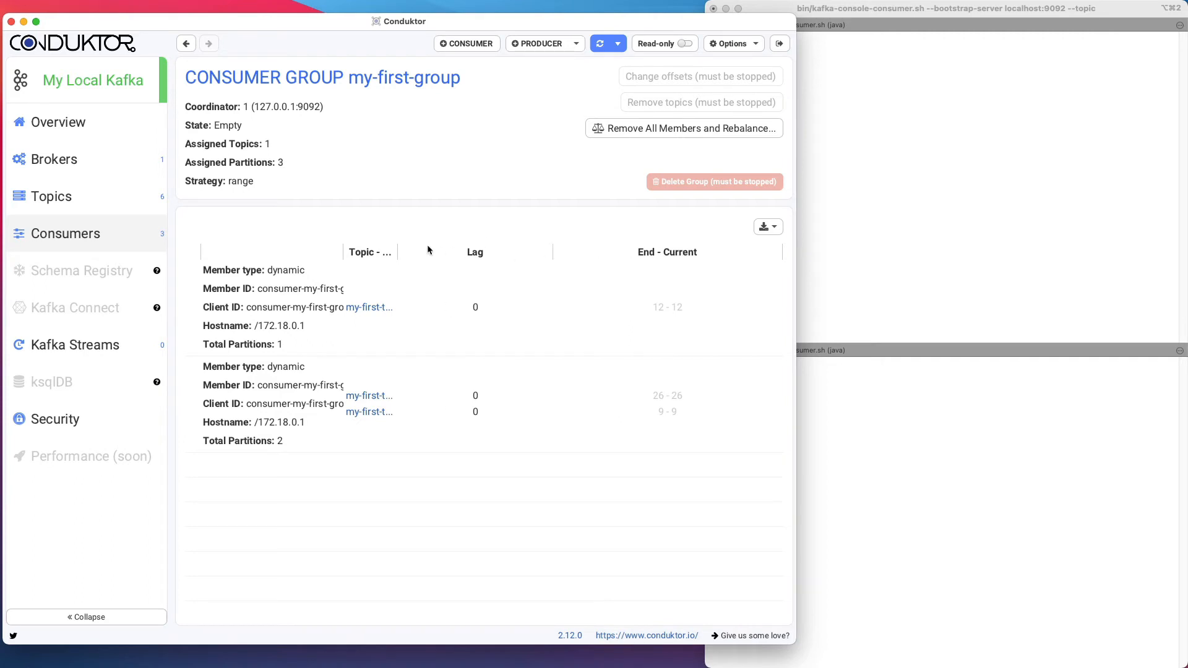
left_click_drag(396, 250, 463, 264)
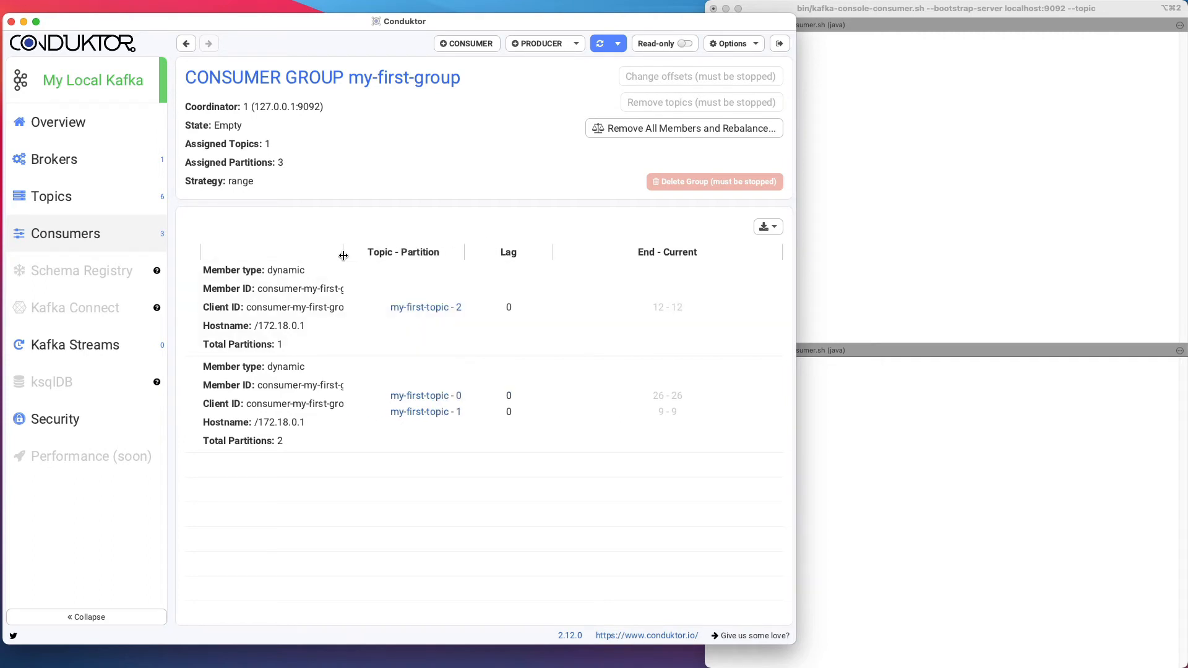
left_click_drag(344, 256, 381, 258)
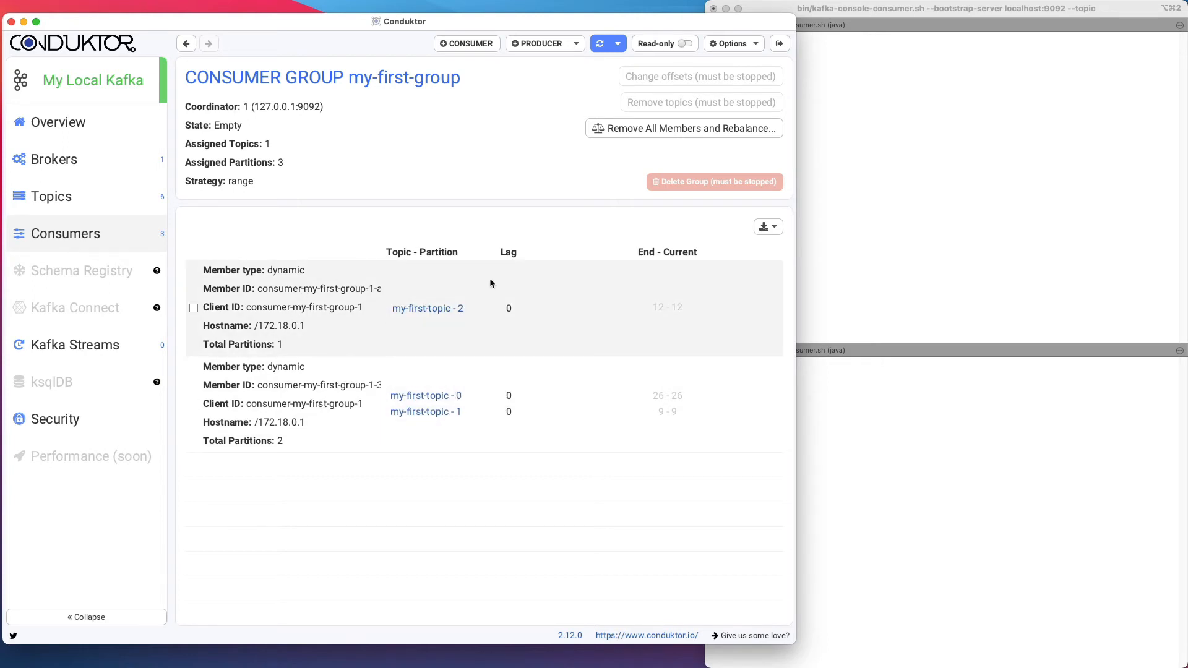
left_click(1010, 324)
left_click_drag(999, 402, 889, 437)
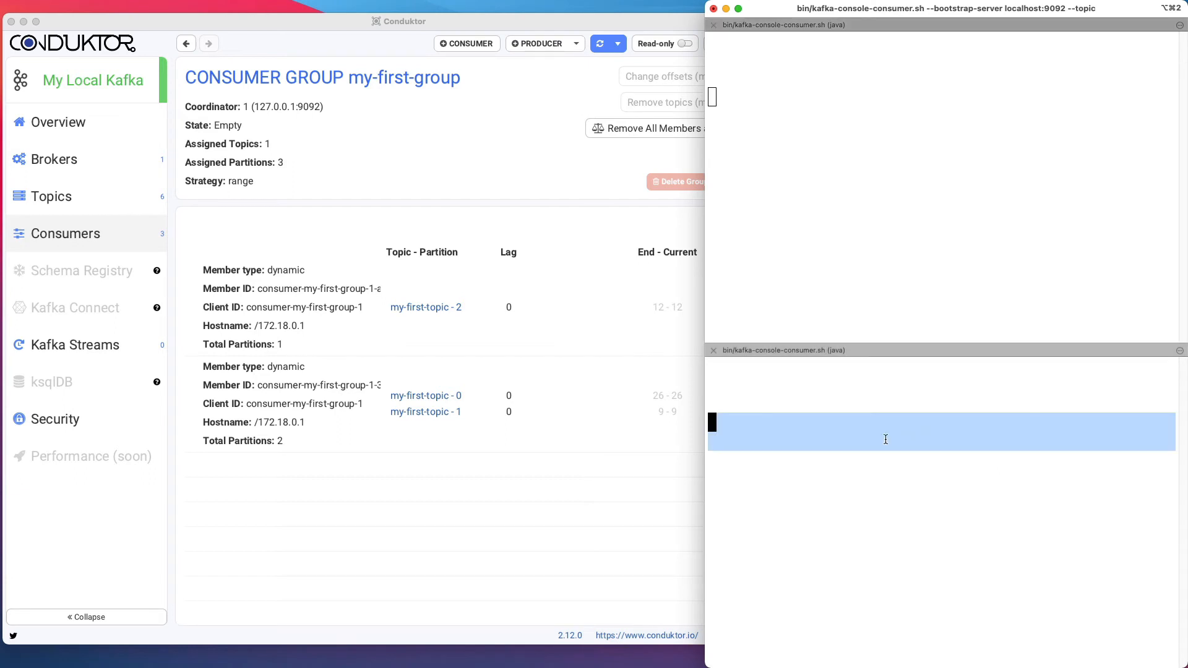
left_click(591, 511)
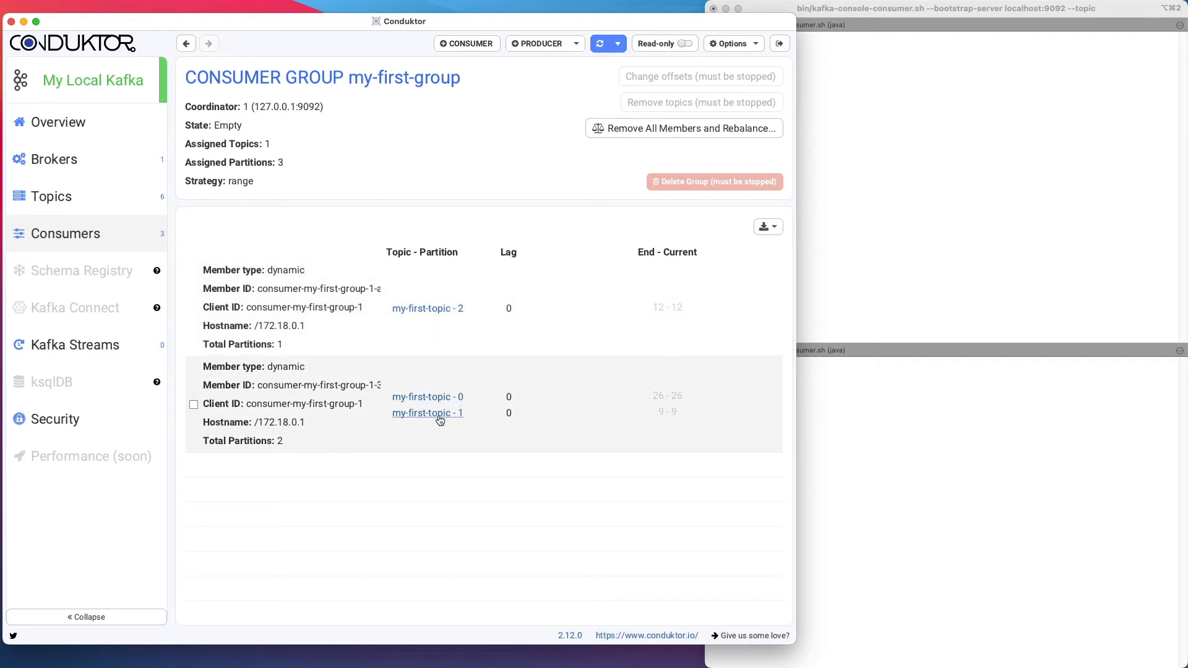
- Return to the producer window and send "more data" 18 times to my-first-topic, watching how both consumers receive the messages
key("super+grave")
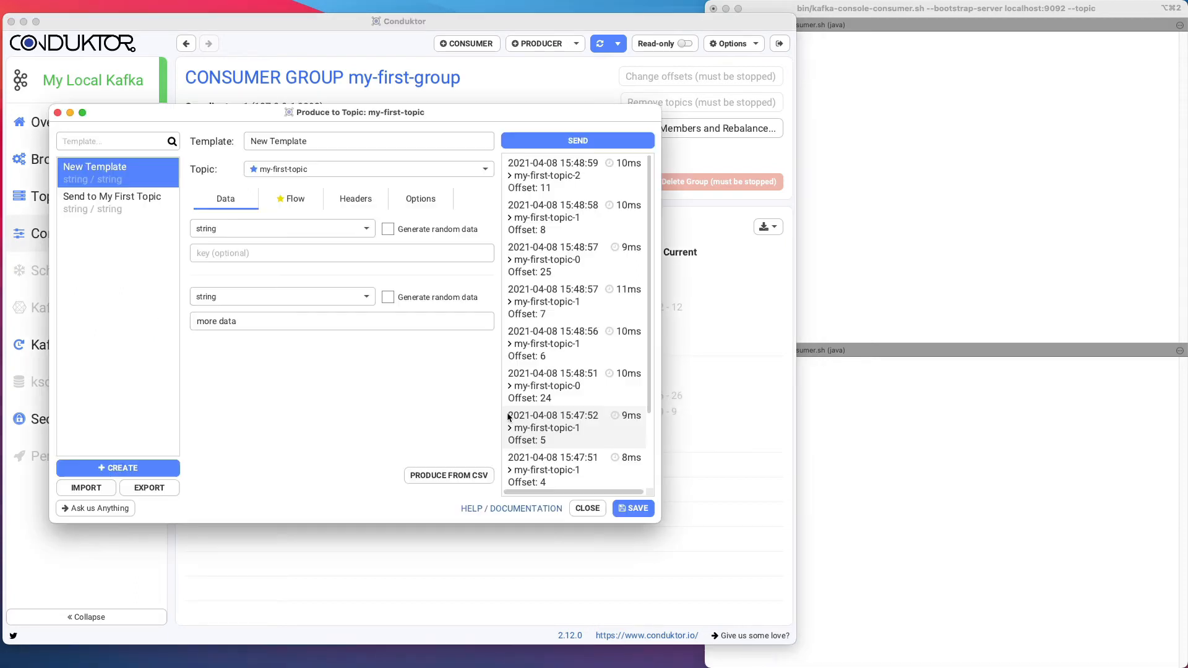
left_click(578, 141)
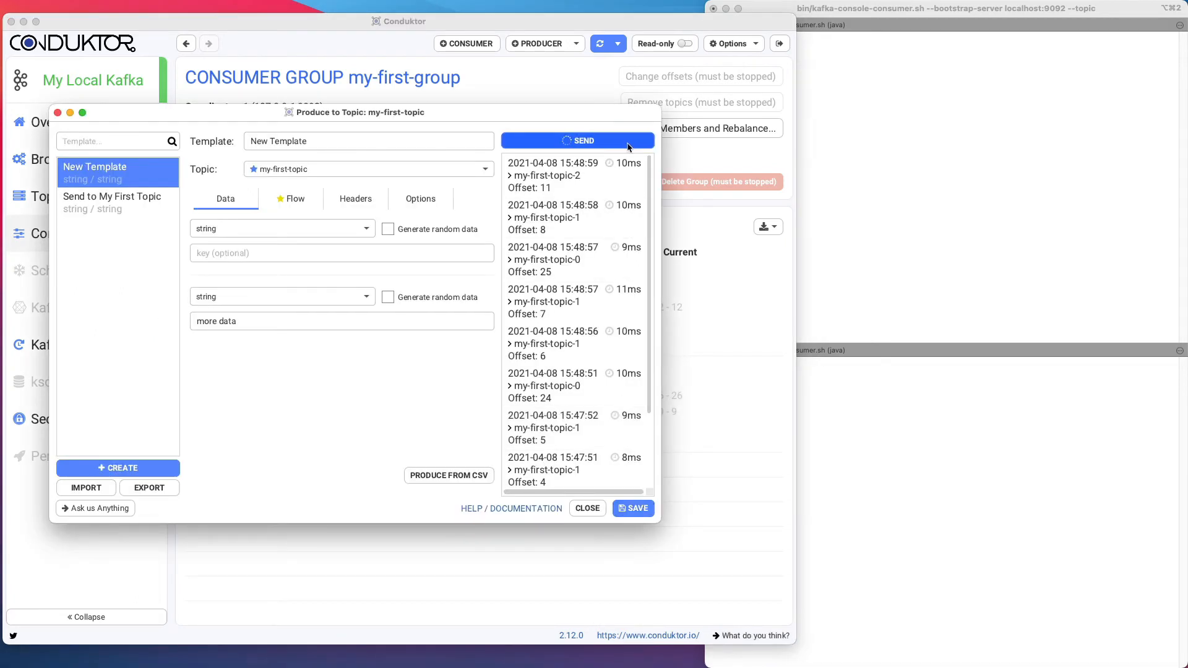
left_click(877, 142)
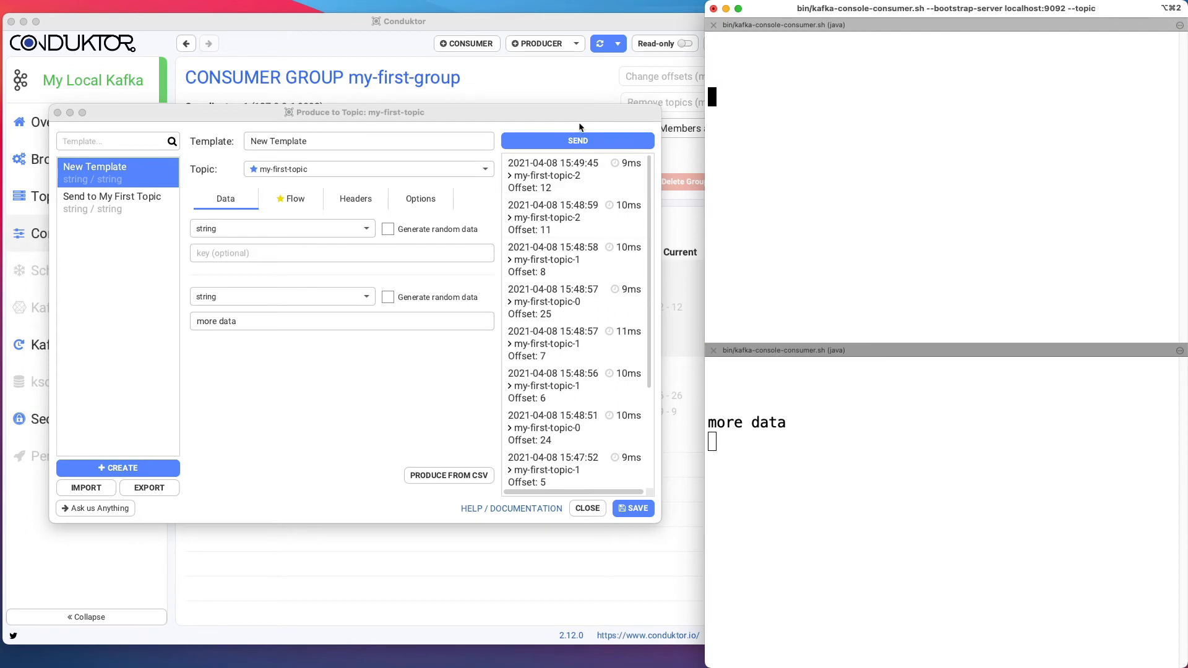
left_click(574, 141)
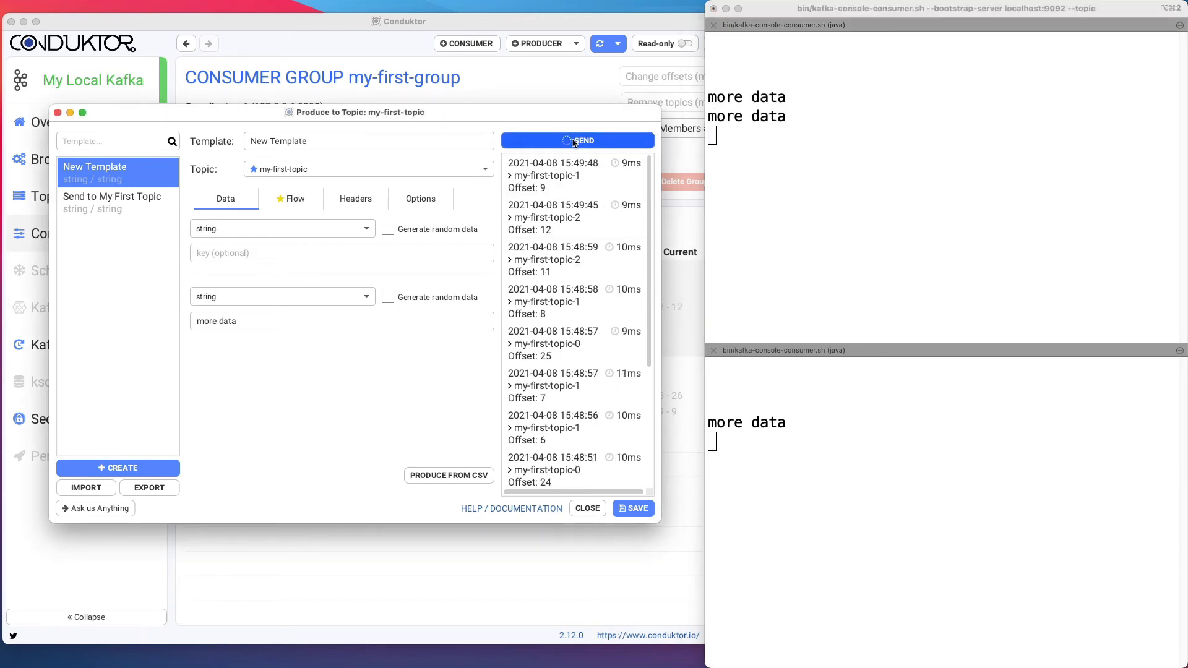
left_click(573, 141)
left_click(573, 141)
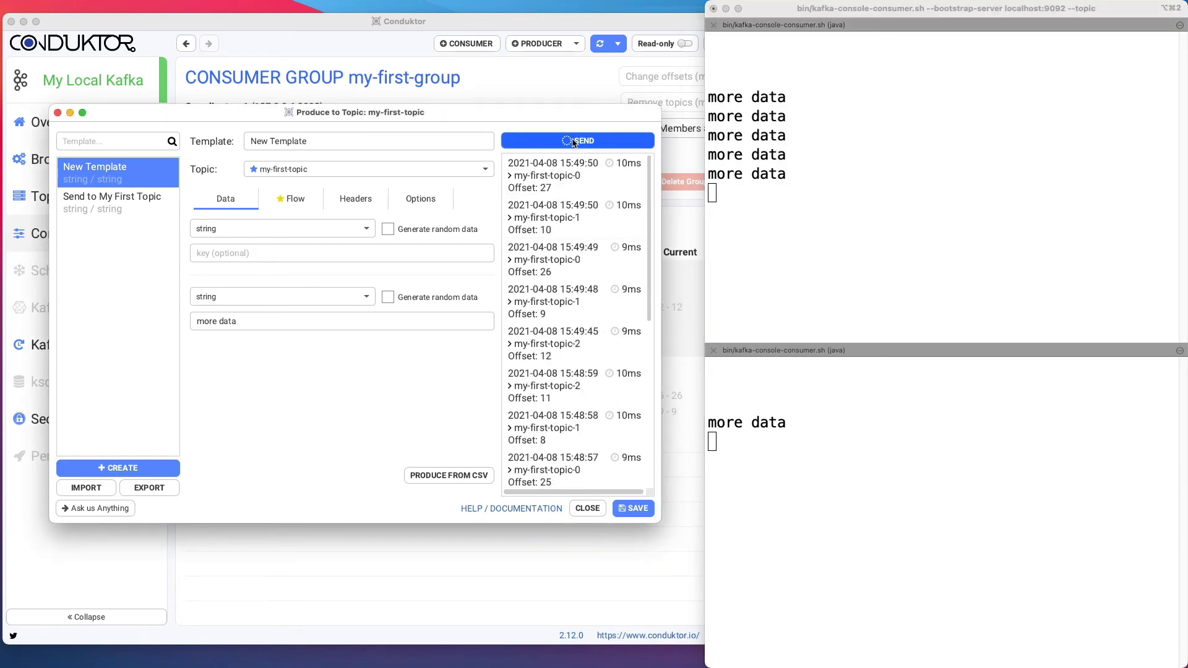
left_click(573, 142)
left_click(573, 141)
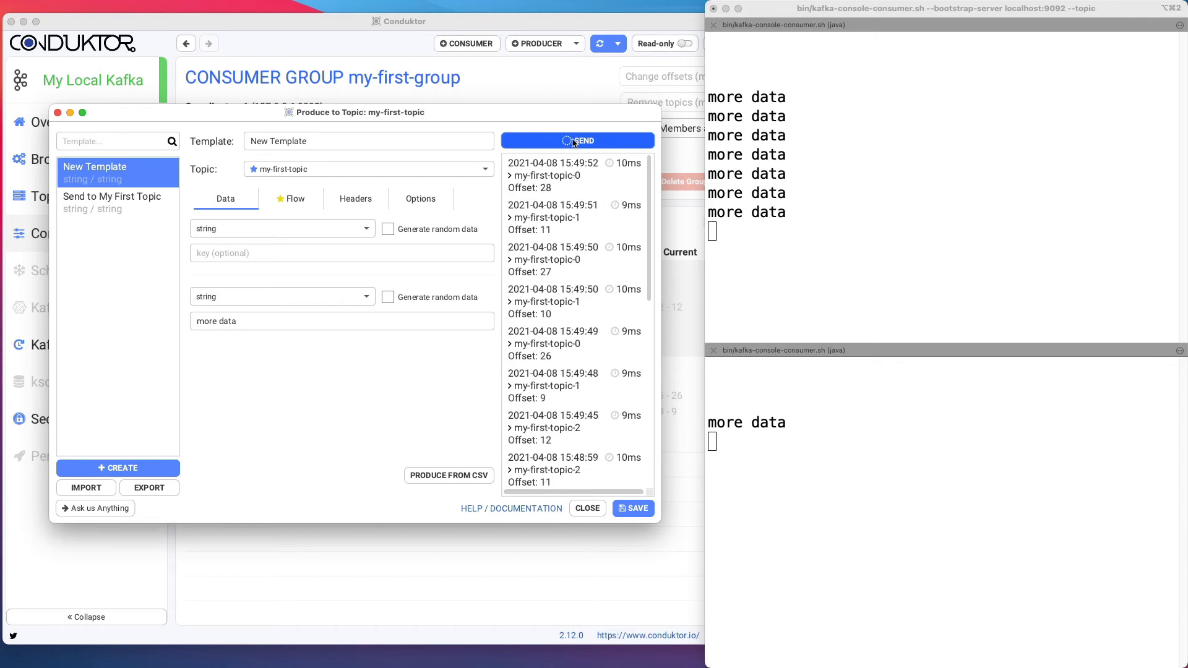
left_click(574, 141)
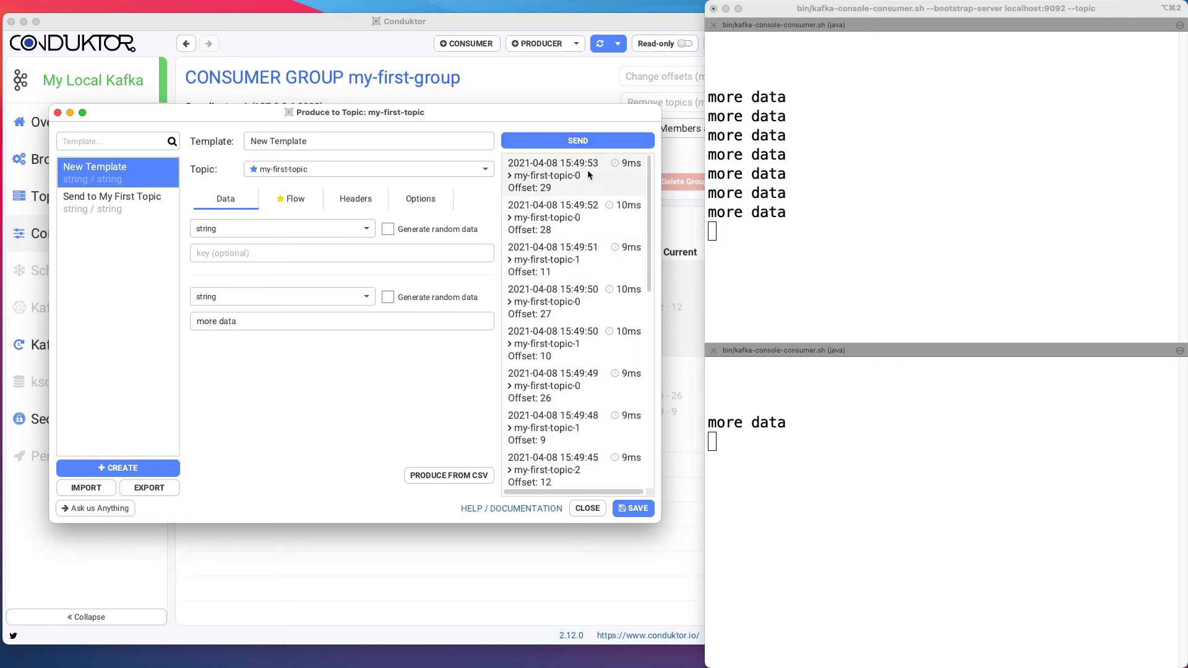
left_click(603, 138)
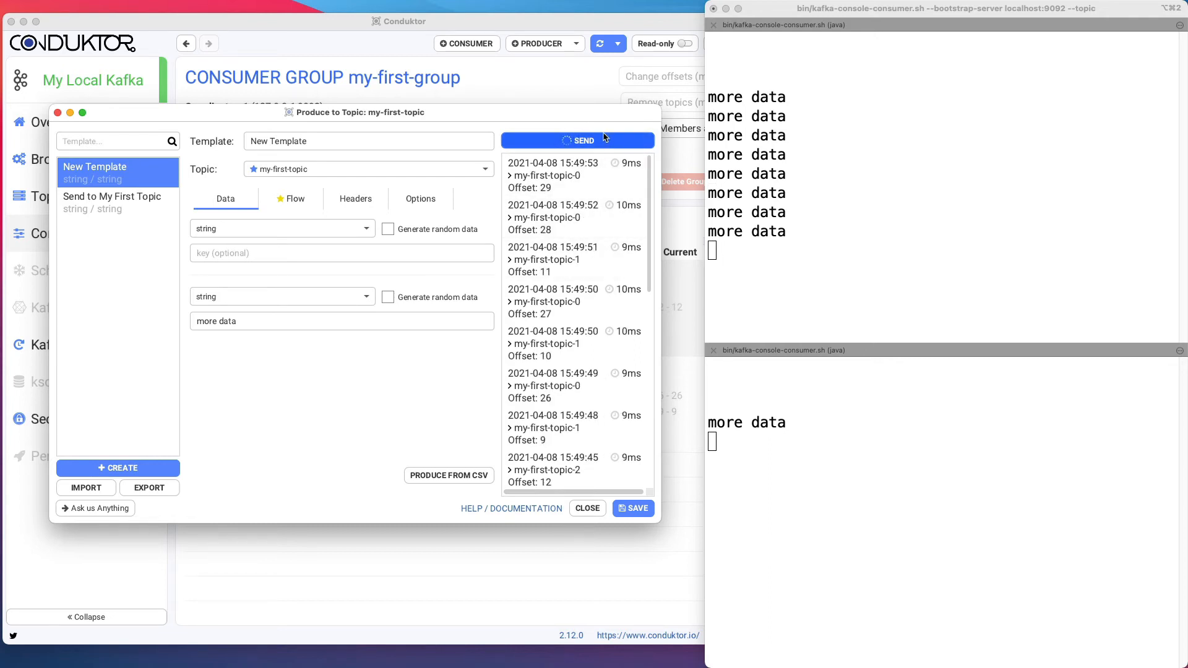
left_click(605, 138)
left_click(603, 143)
left_click(600, 146)
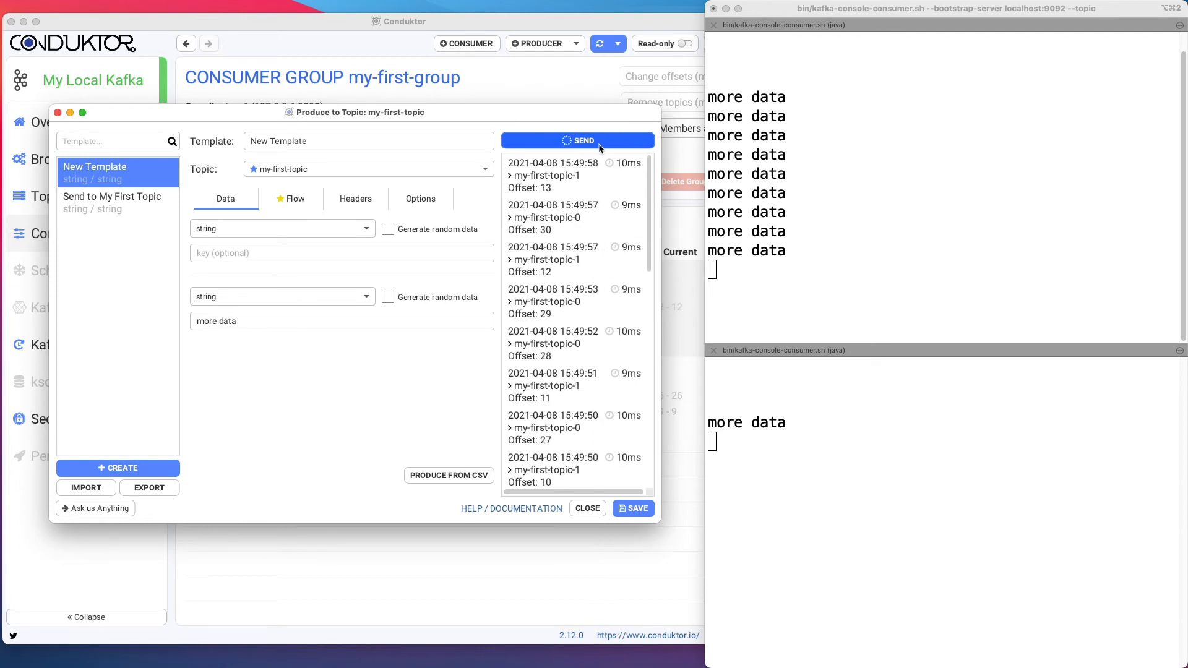
left_click(598, 148)
left_click(599, 147)
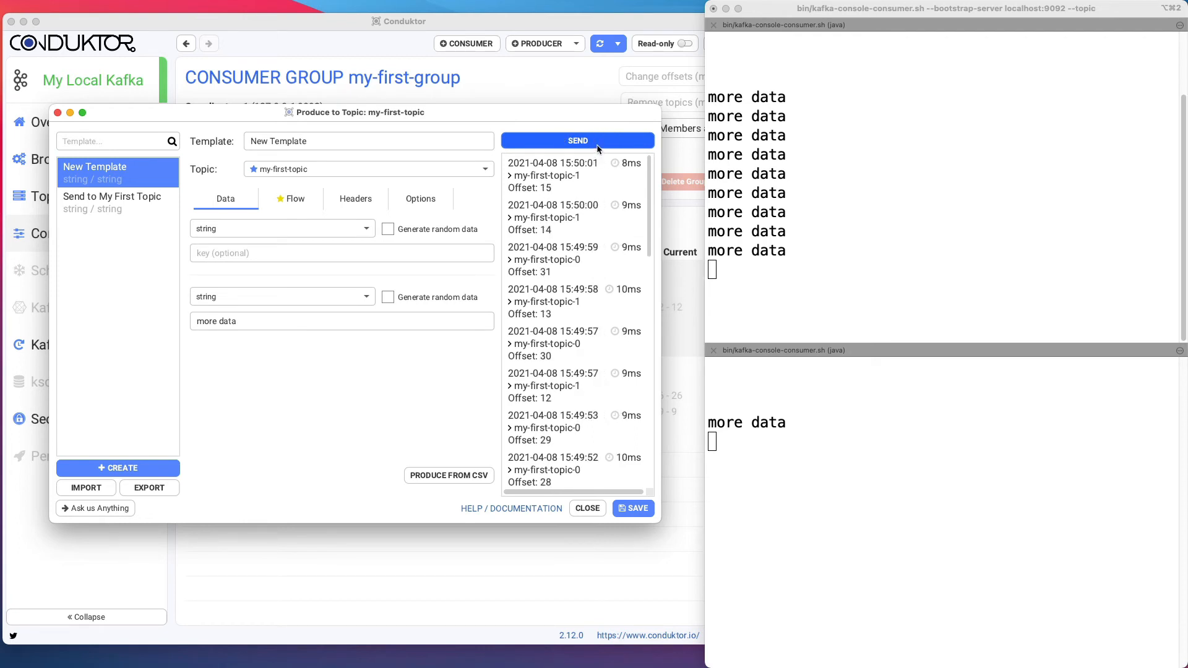
left_click(599, 147)
left_click(601, 148)
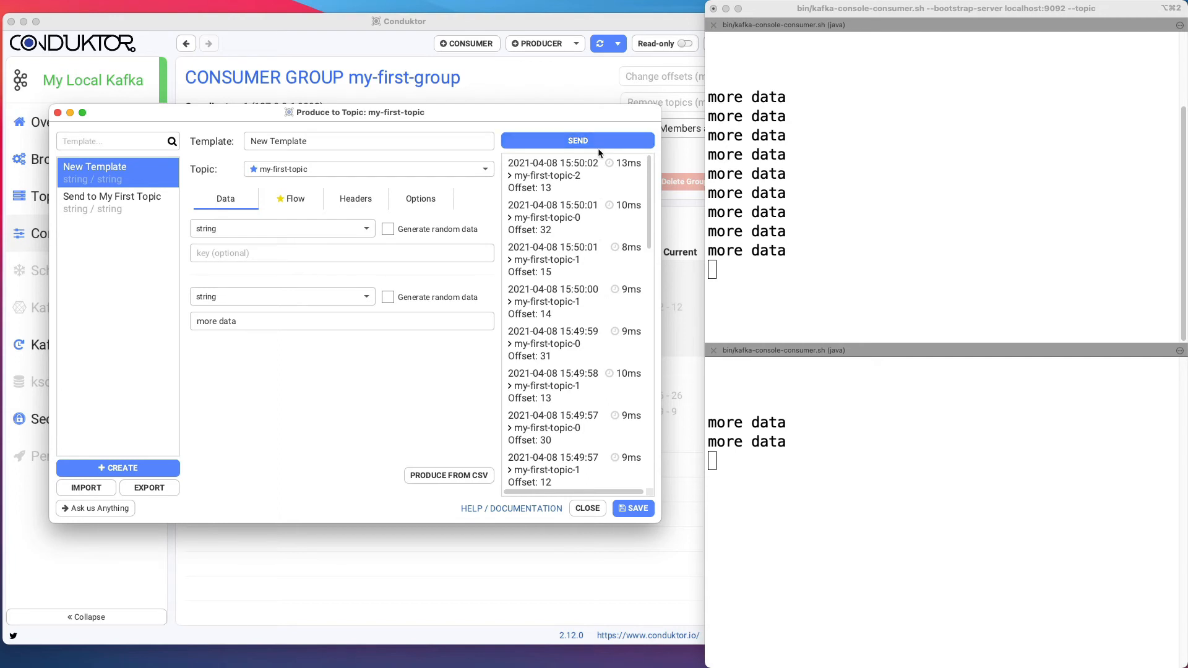
left_click(604, 146)
left_click(604, 146)
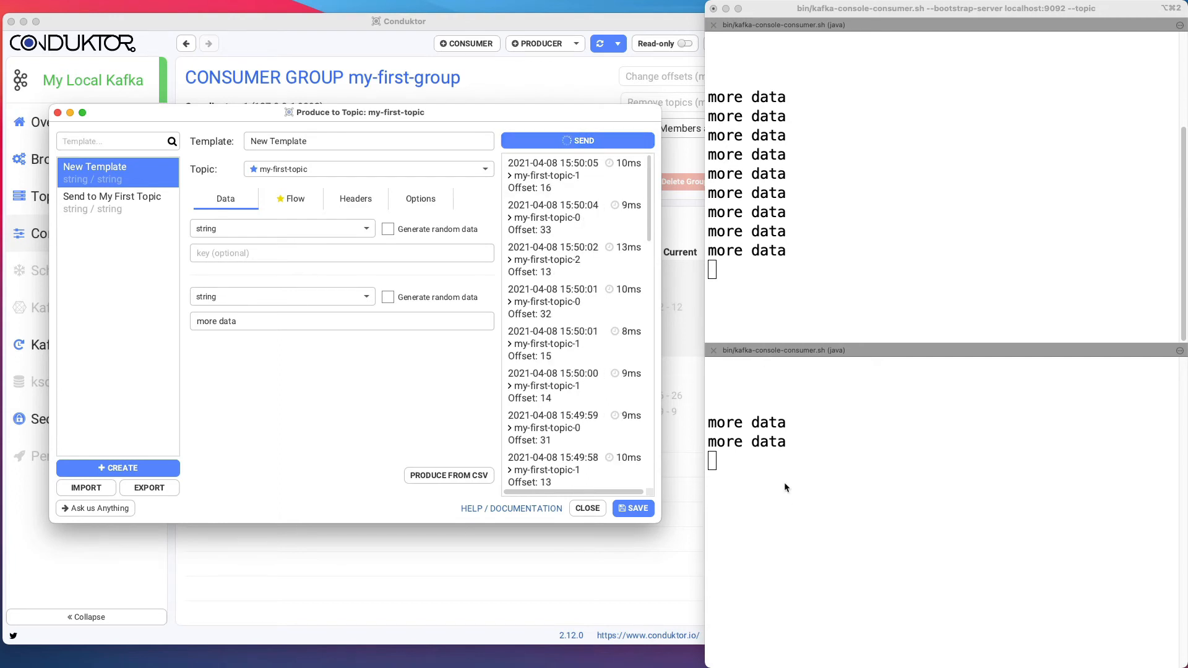
- Split the lower terminal pane side by side and run a third console consumer on my-first-topic with --group my-first-group
left_click(849, 523)
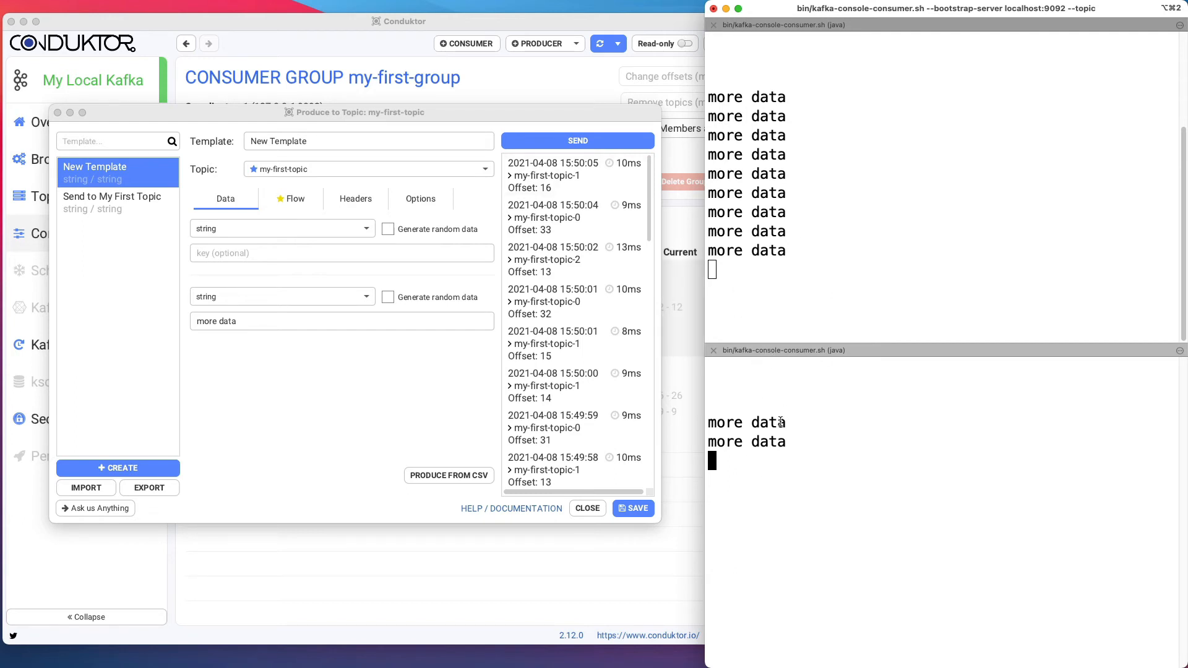
key("super+d")
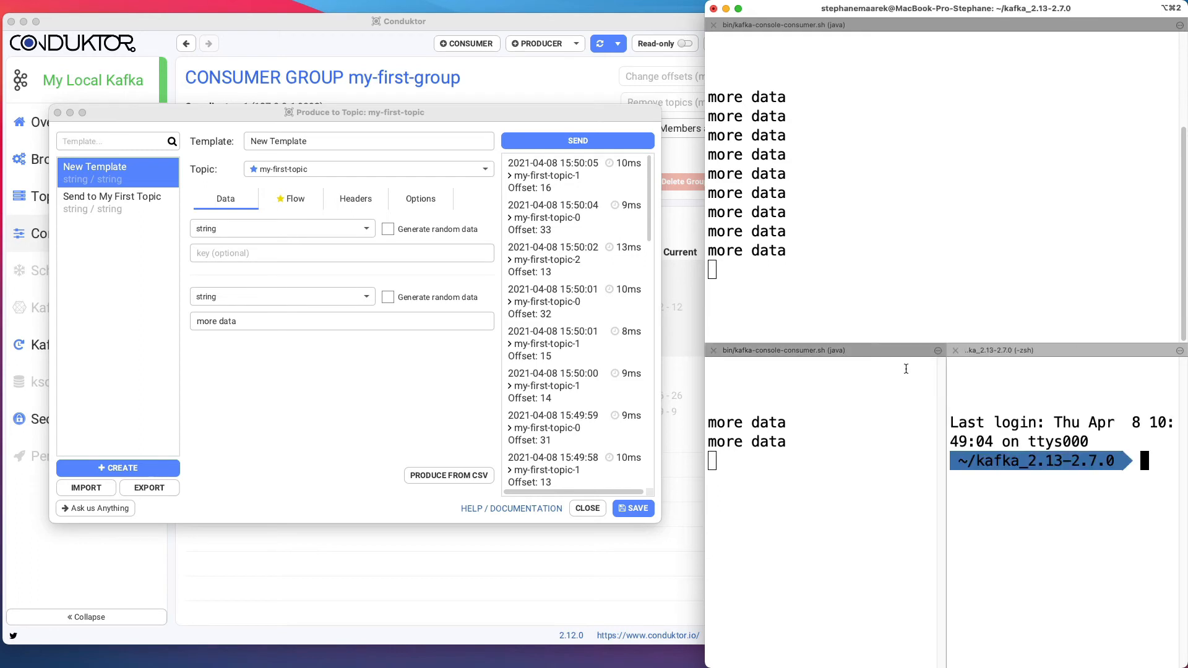
type("bin/kafka-console-consumer.sh --bootstrap-server localhost:9092 --topic my-first-topic --group my-first-group")
key("Return")
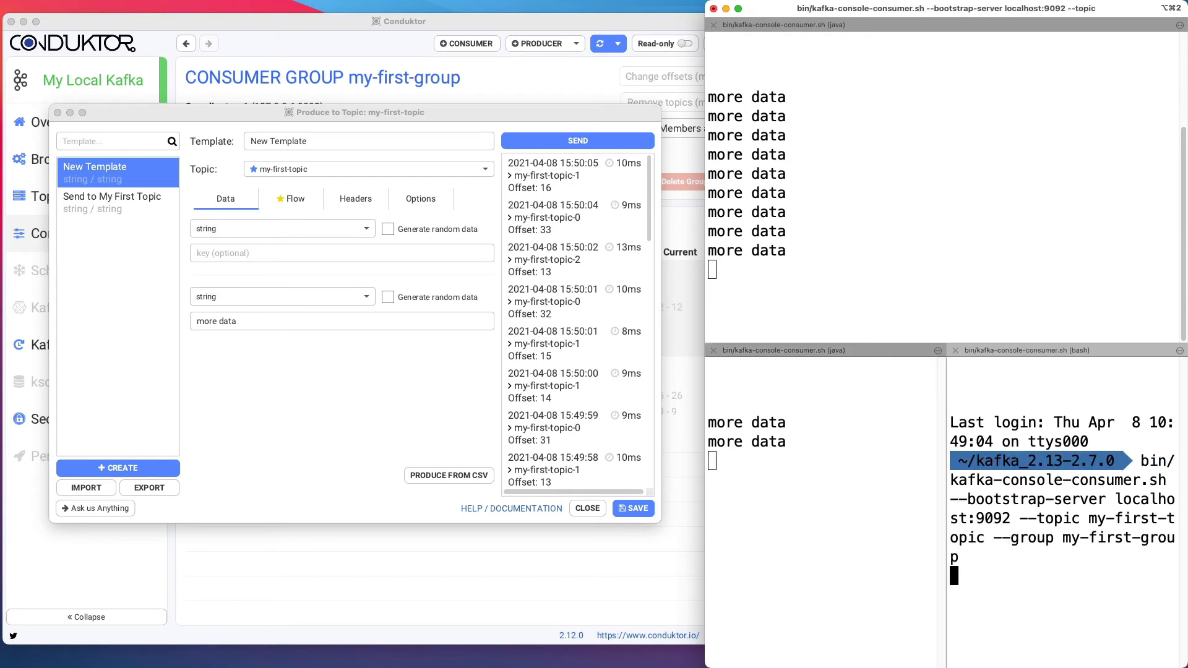
- Refresh my-first-group in Conduktor to check the partition assignments, and send "more data" once to my-first-topic from the producer window
left_click(894, 284)
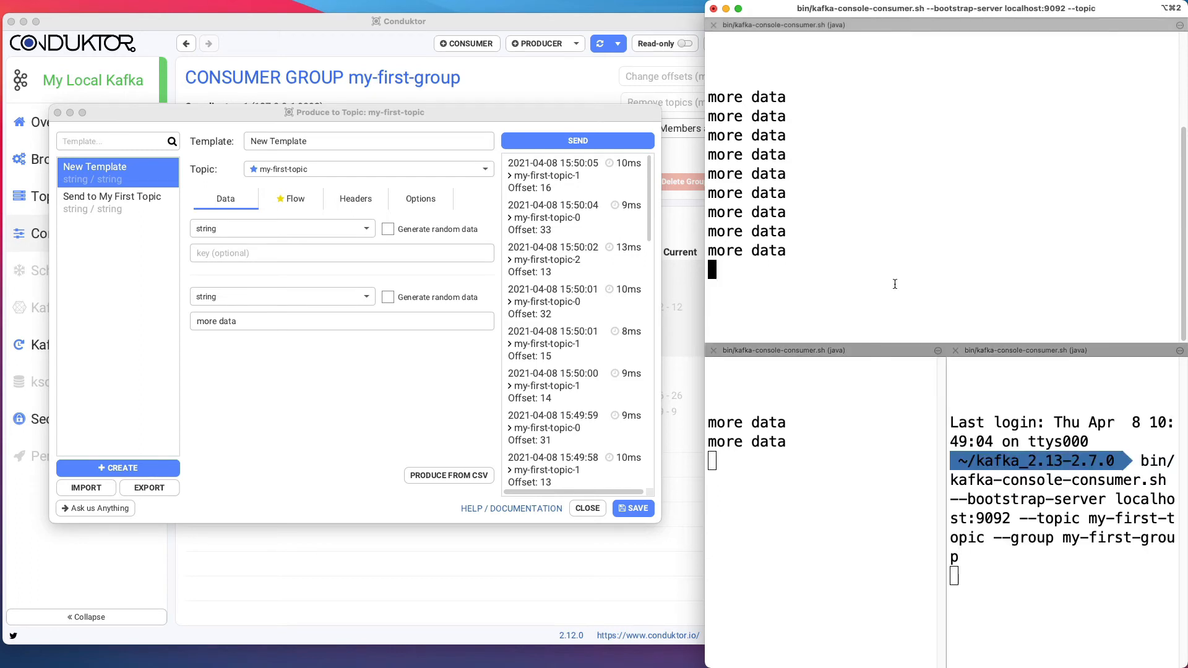
left_click(589, 81)
left_click(599, 44)
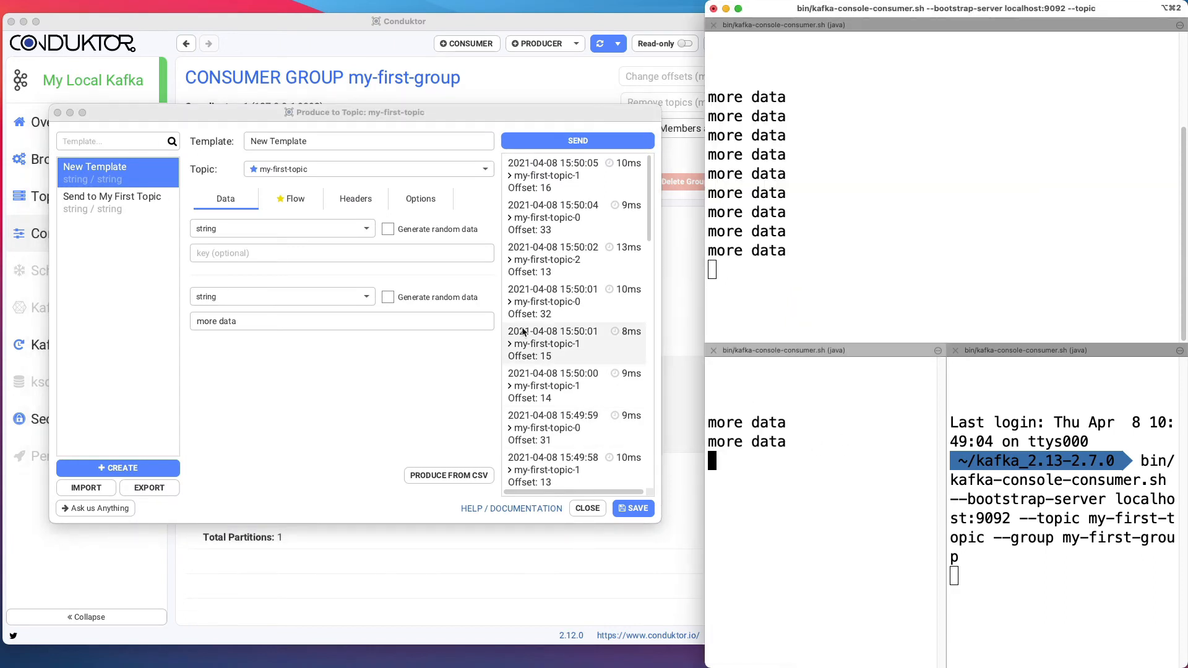
left_click(578, 141)
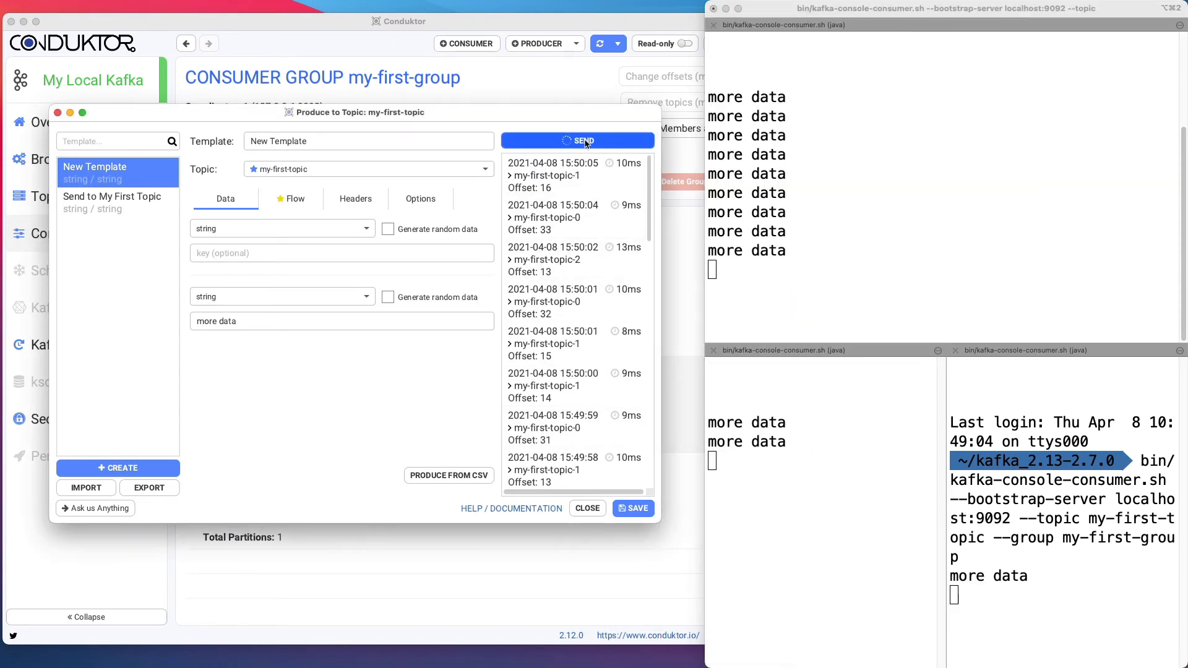
- Clear the output of all three terminal consumer panes
left_click(842, 231)
key("super+k")
right_click(844, 227)
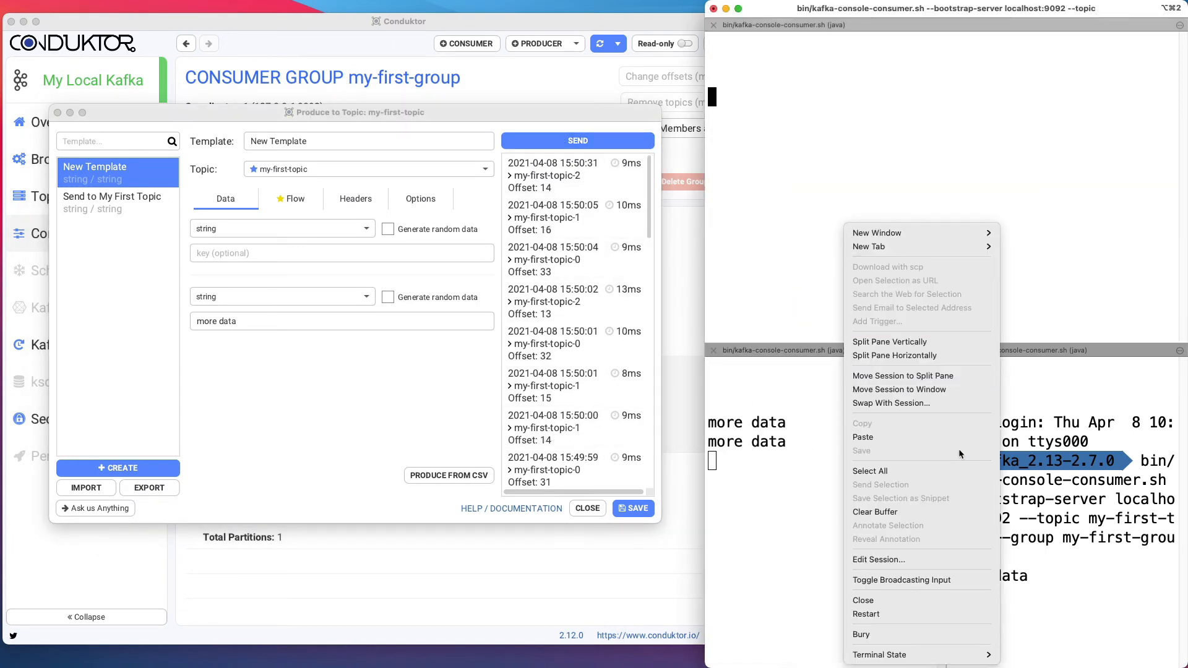
left_click(815, 493)
left_click(809, 489)
key("super+k")
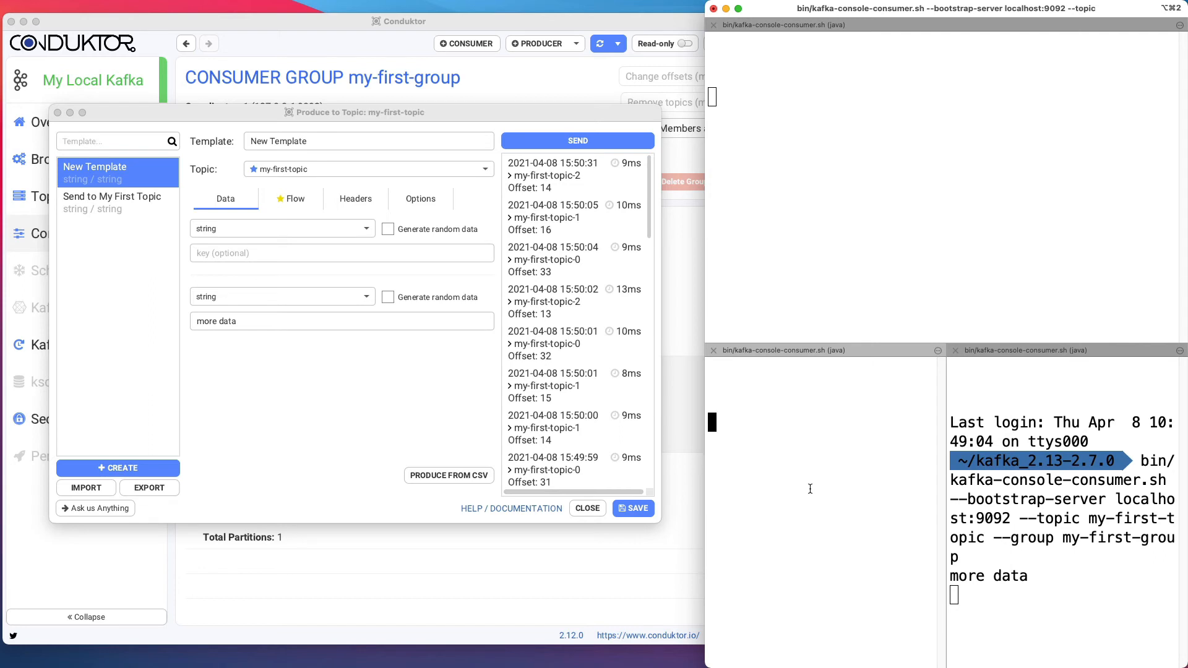
left_click(1053, 526)
key("super+k")
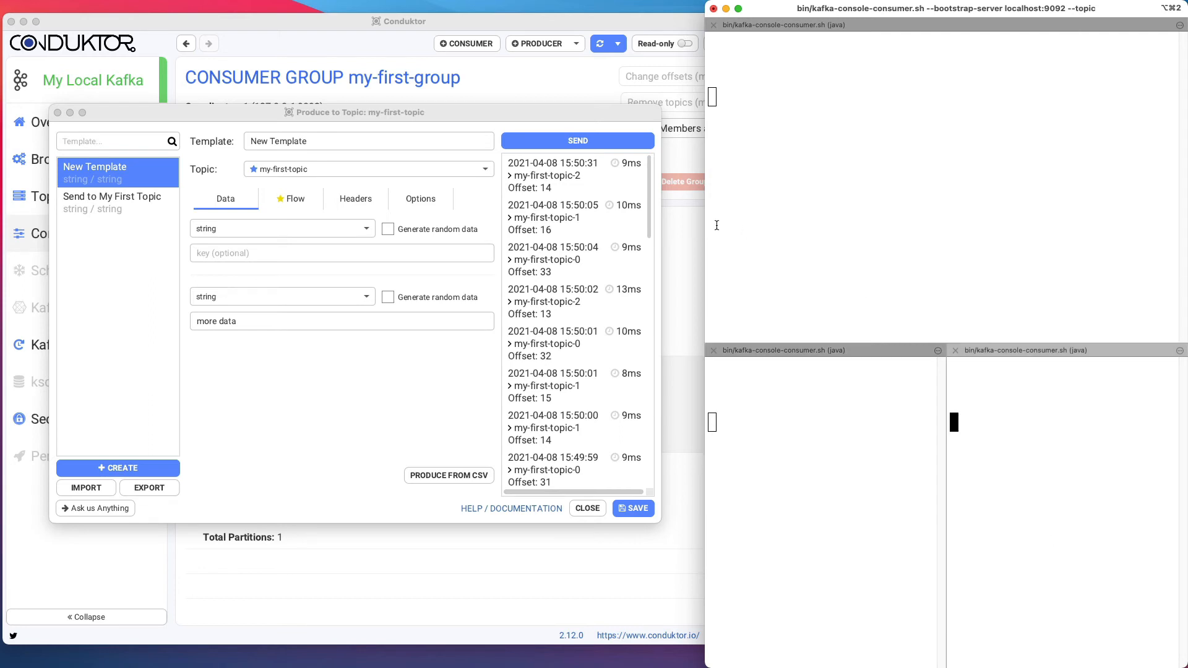
- Send "more data" three times to my-first-topic, watching which consumer receives each message
left_click(596, 143)
left_click(597, 144)
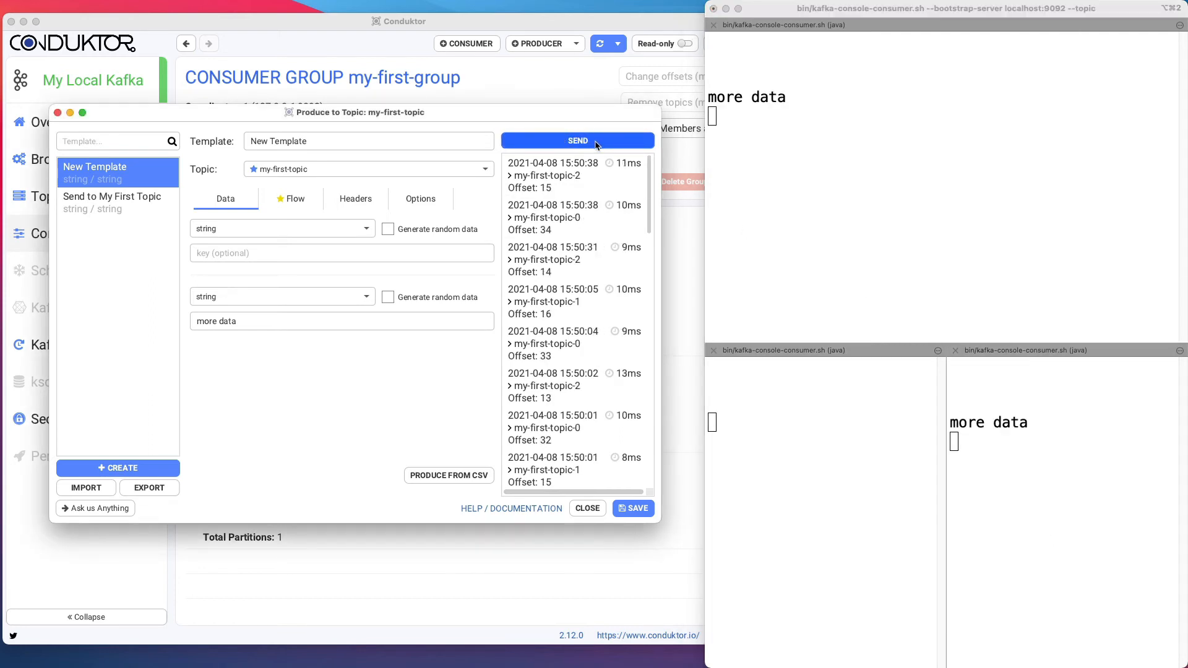
left_click(597, 143)
left_click(733, 137)
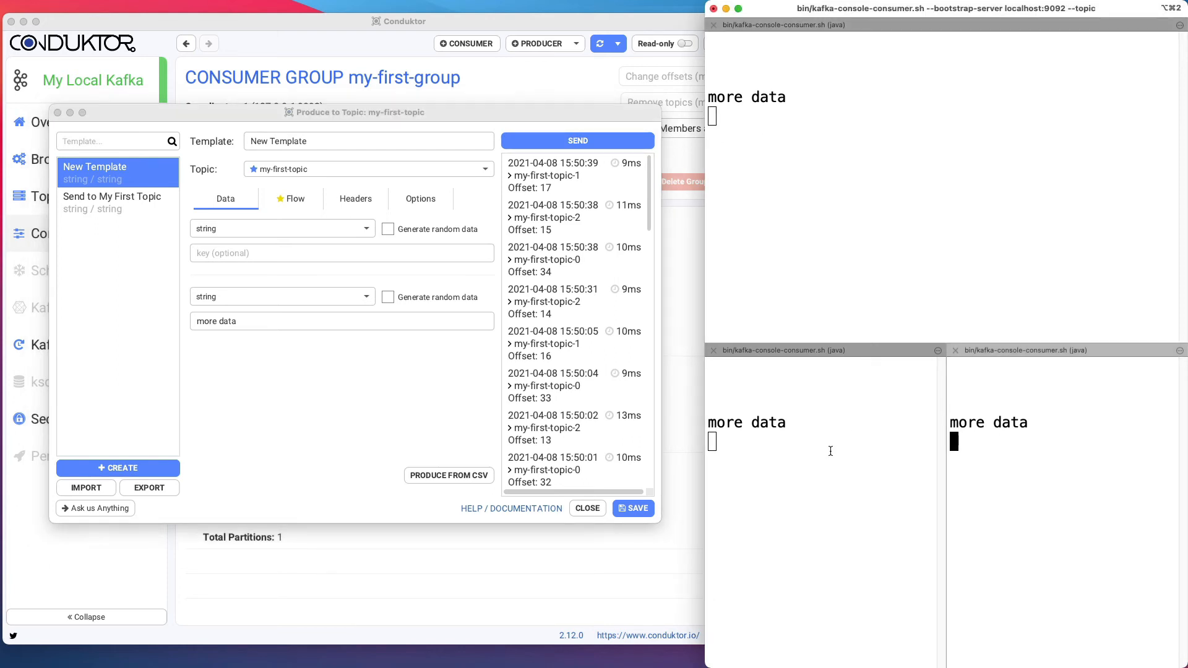
left_click(830, 451)
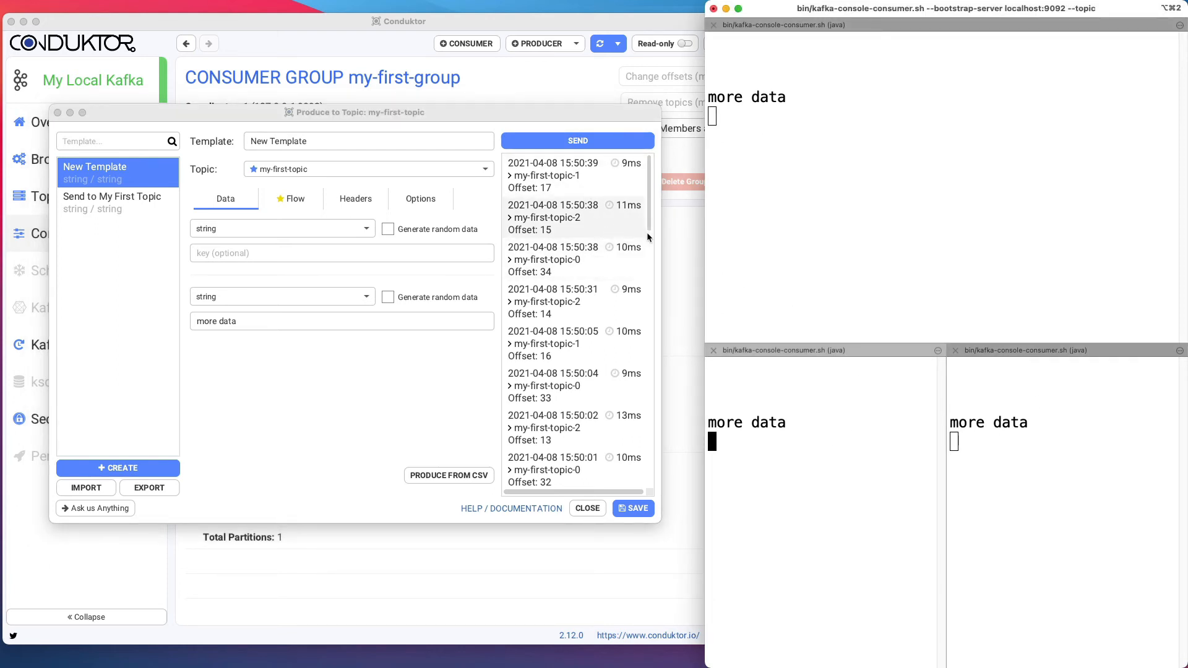
- Split the upper terminal pane side by side and run a fourth console consumer on my-first-topic with --group my-first-group
left_click(970, 251)
key("super+d")
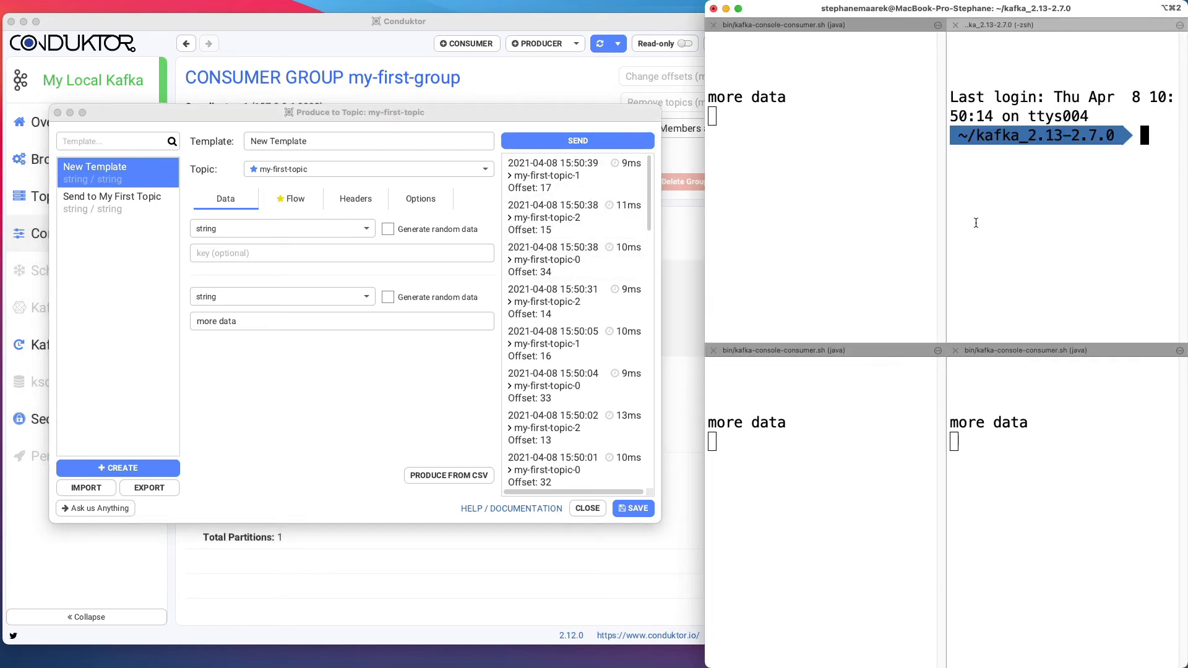
key("Up")
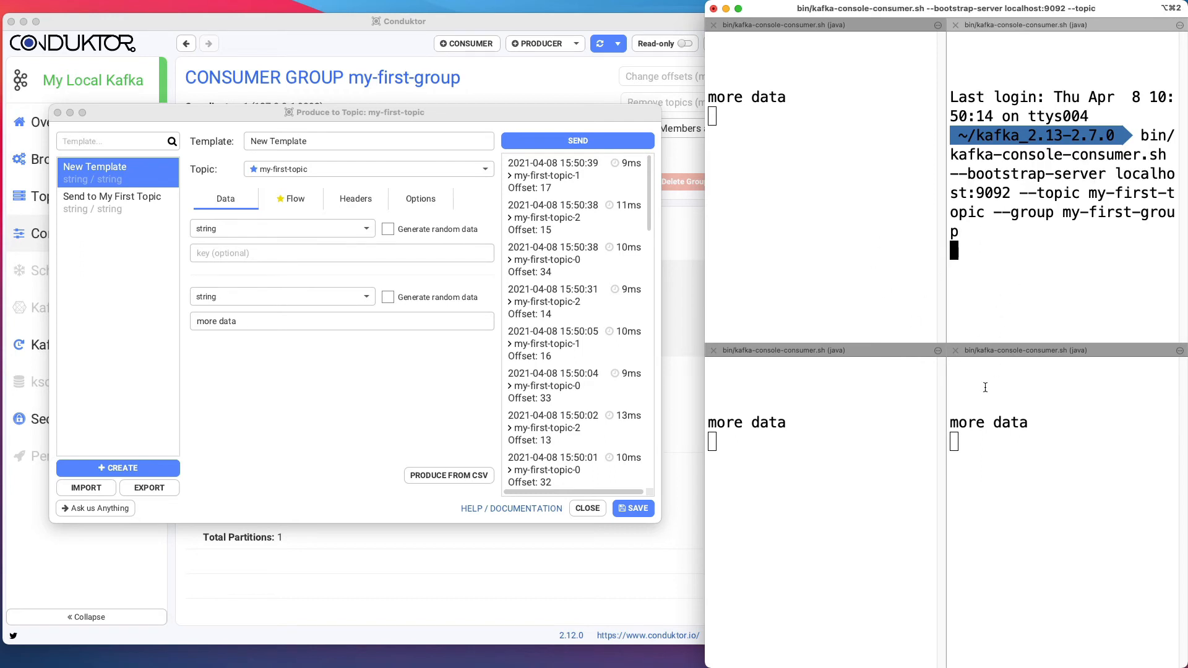
- Refresh my-first-group in Conduktor and examine how the my-first-topic partitions are divided among the four members
left_click(698, 284)
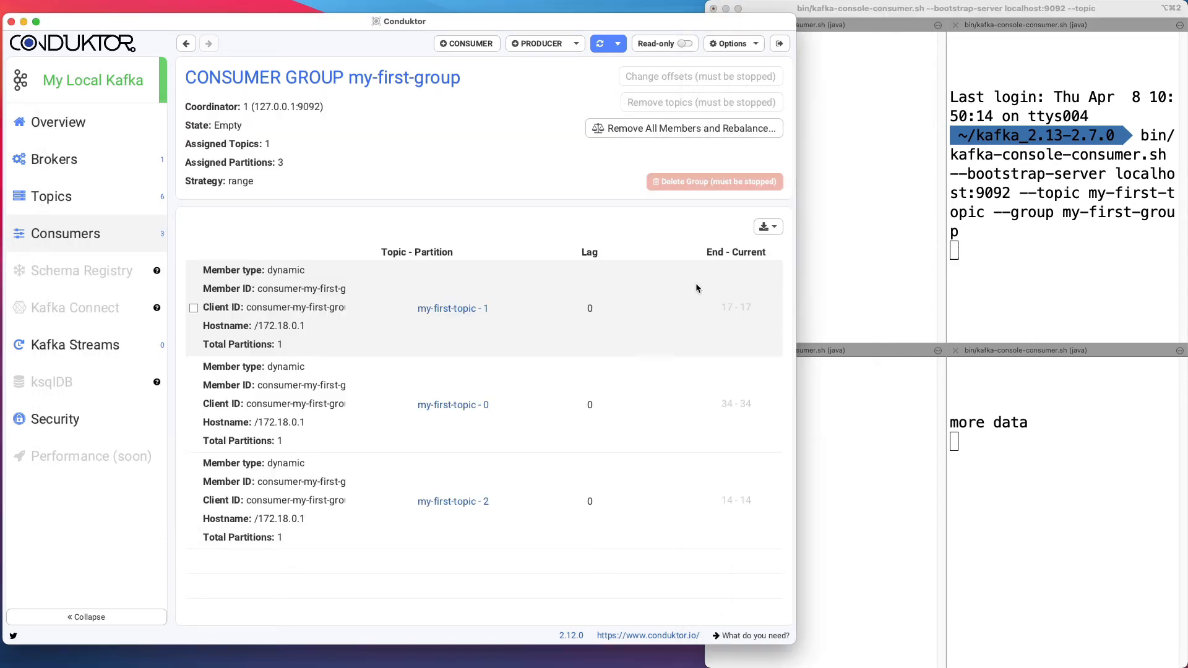
left_click(595, 44)
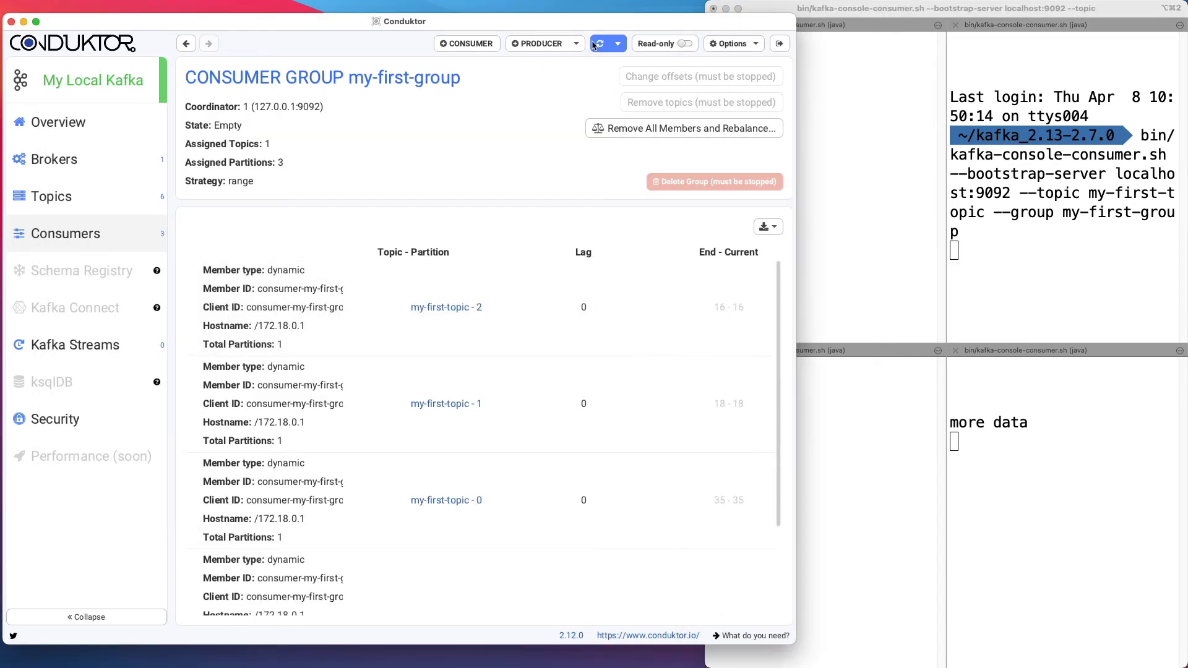
scroll(527, 414, "down", 2)
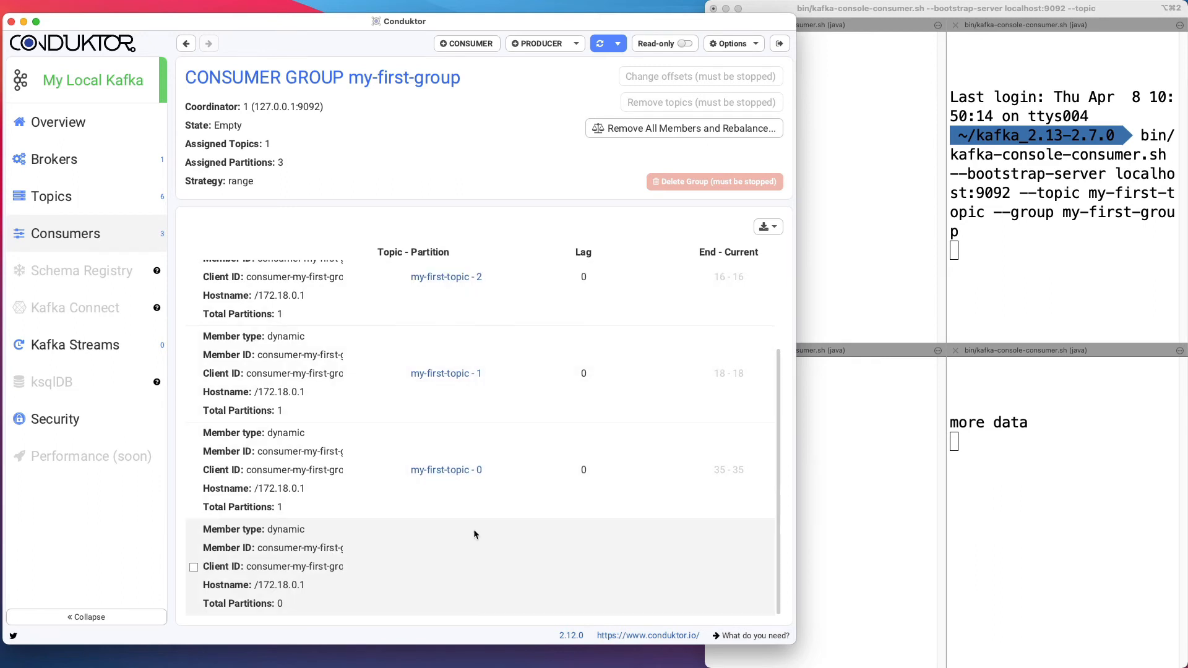
scroll(470, 538, "up", 2)
- Stop the fourth, third and second my-first-group consumers, leaving only the original upper one running
left_click(1033, 235)
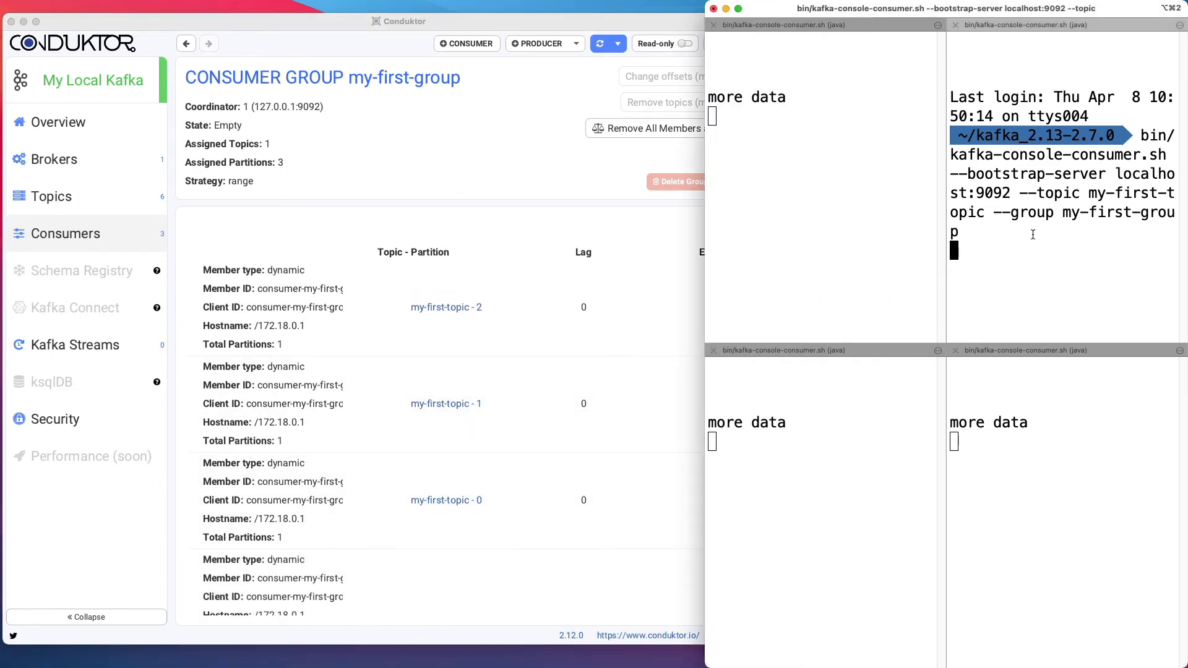
key("ctrl+c")
left_click(1060, 477)
key("ctrl+c")
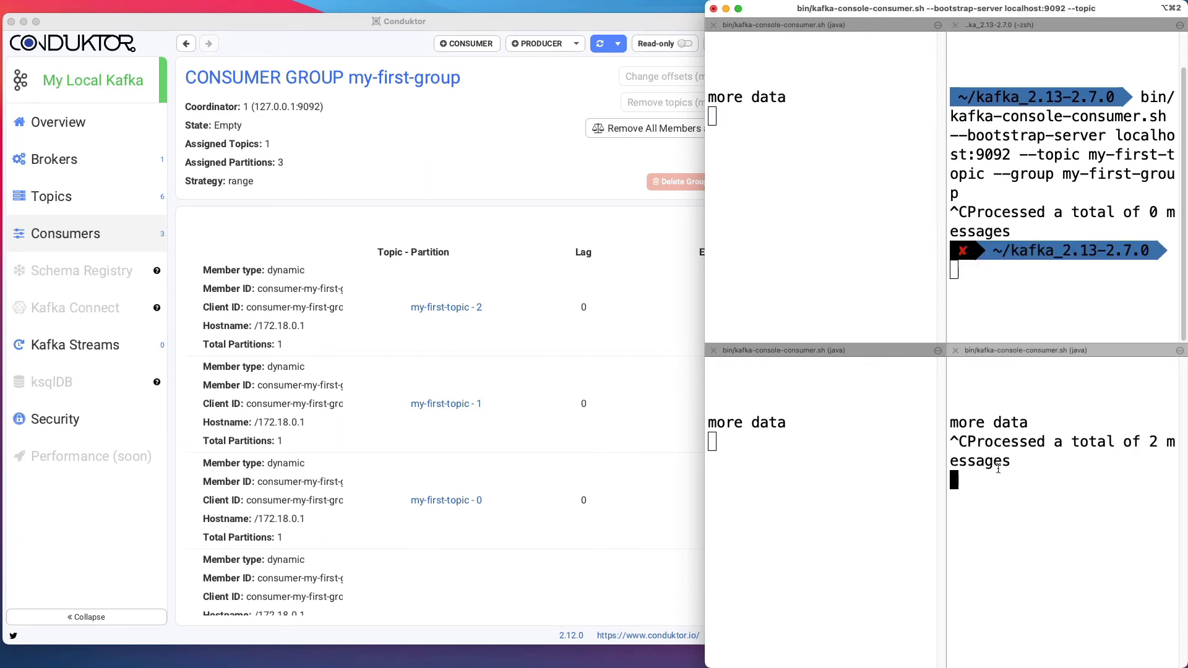
left_click(857, 476)
key("ctrl+c")
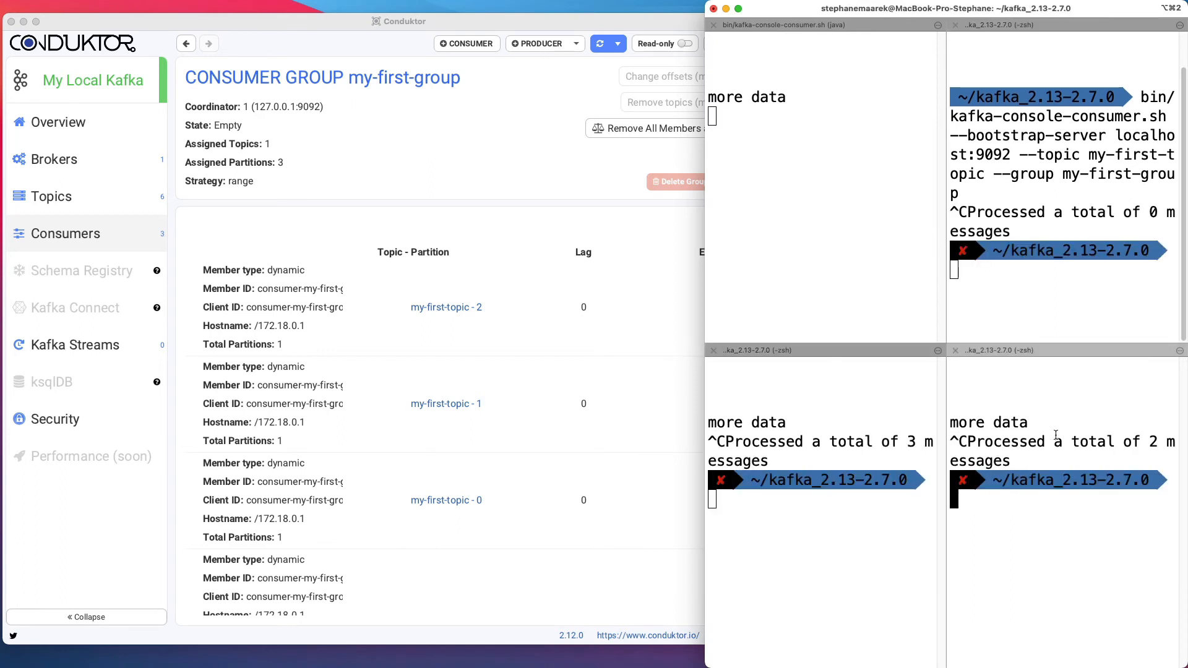
- Close the terminal panes of the stopped consumers, keeping the pane with the running consumer
left_click(844, 275)
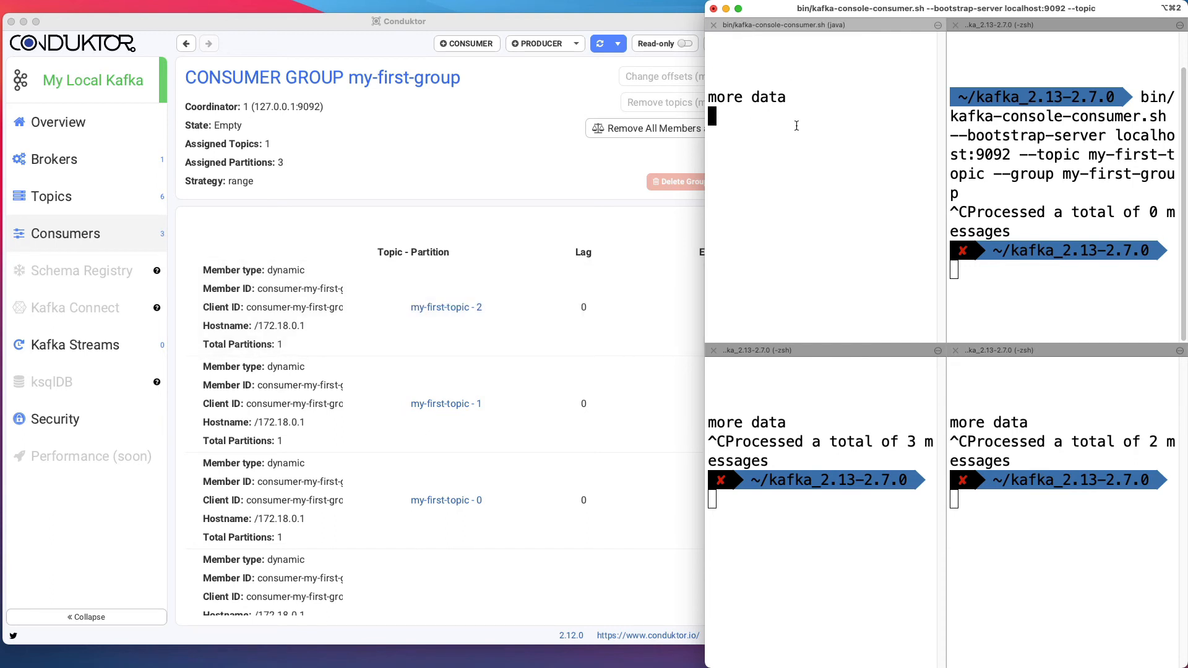
left_click(955, 25)
left_click(956, 351)
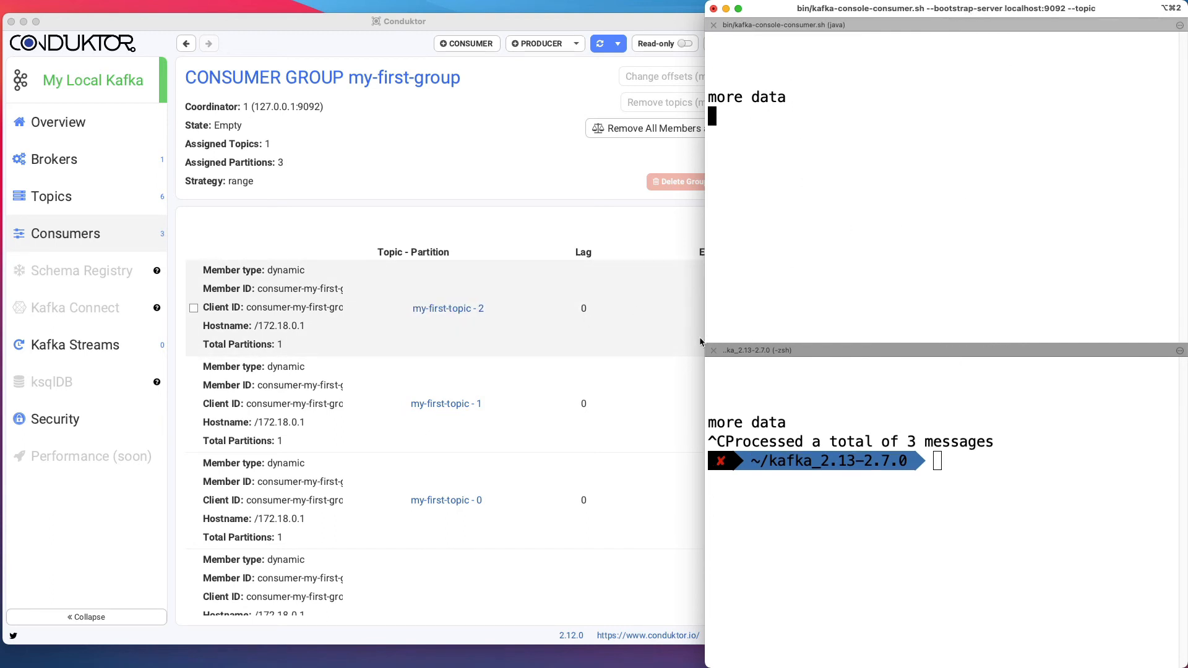
- Refresh my-first-group in Conduktor and examine the partitions assigned to the remaining consumer
left_click(563, 192)
left_click(599, 43)
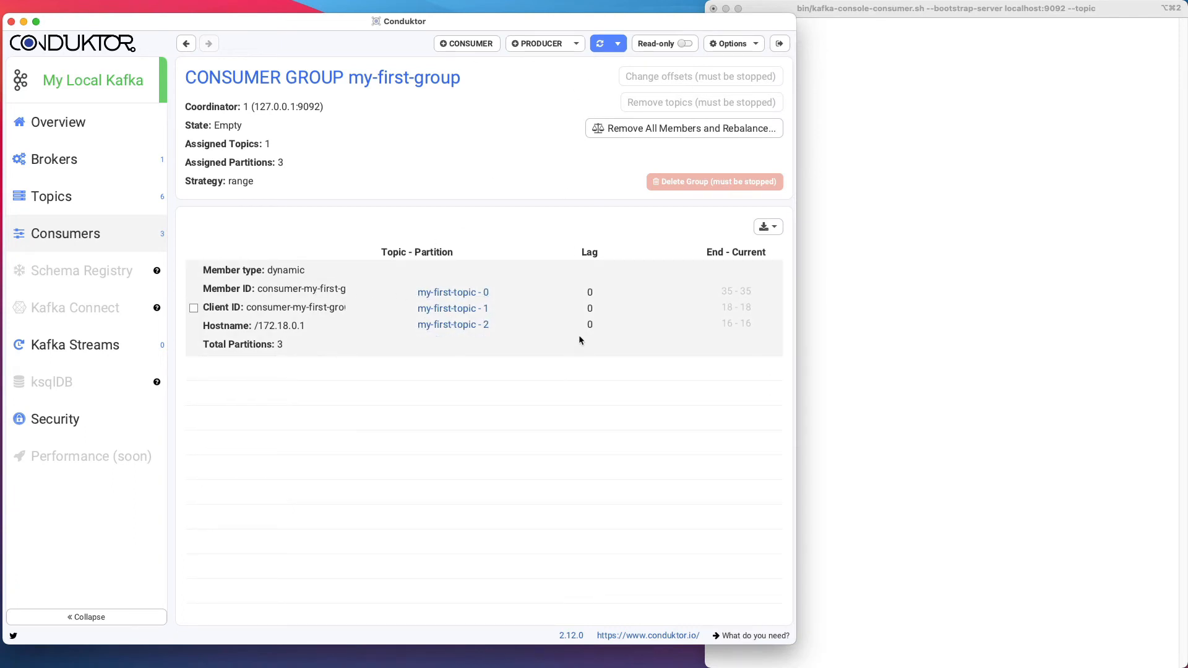
- Stop the last running my-first-group consumer in the terminal and close the Produce to Topic window in Conduktor
left_click(803, 299)
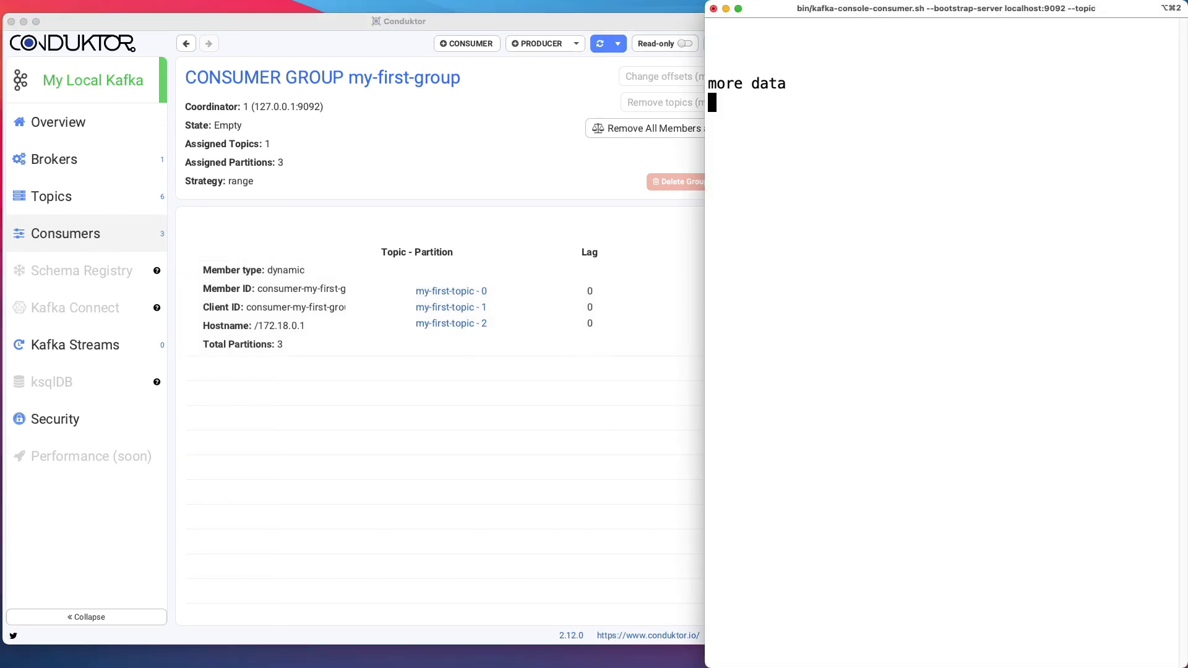
key("super+Tab")
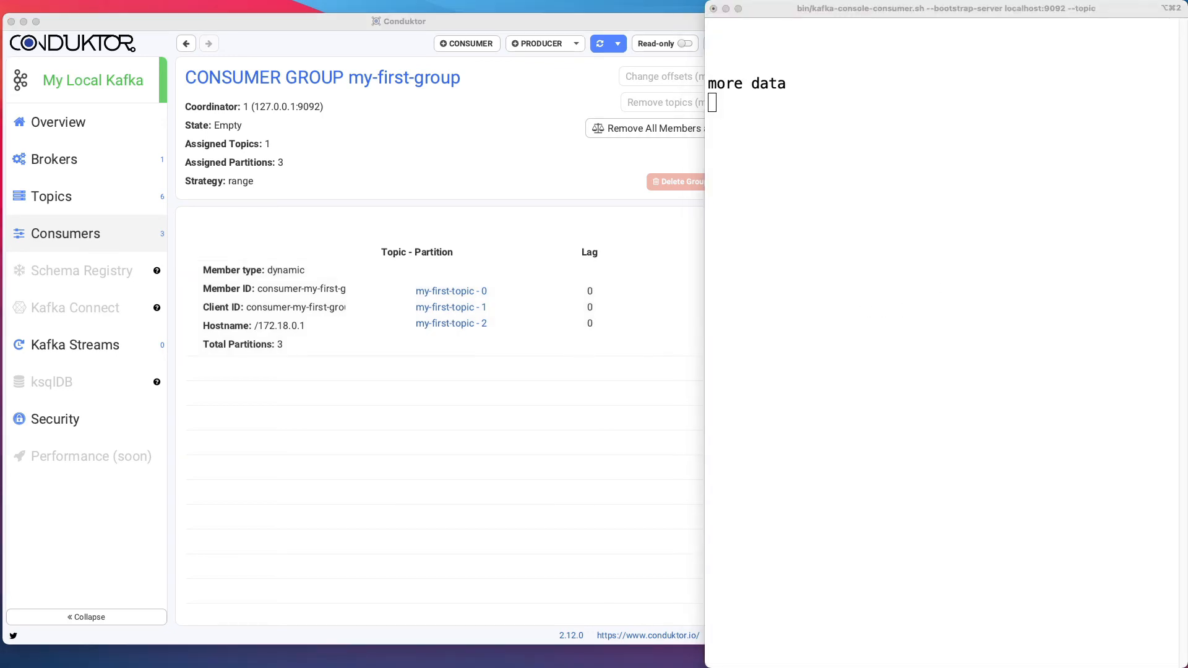
left_click(1089, 295)
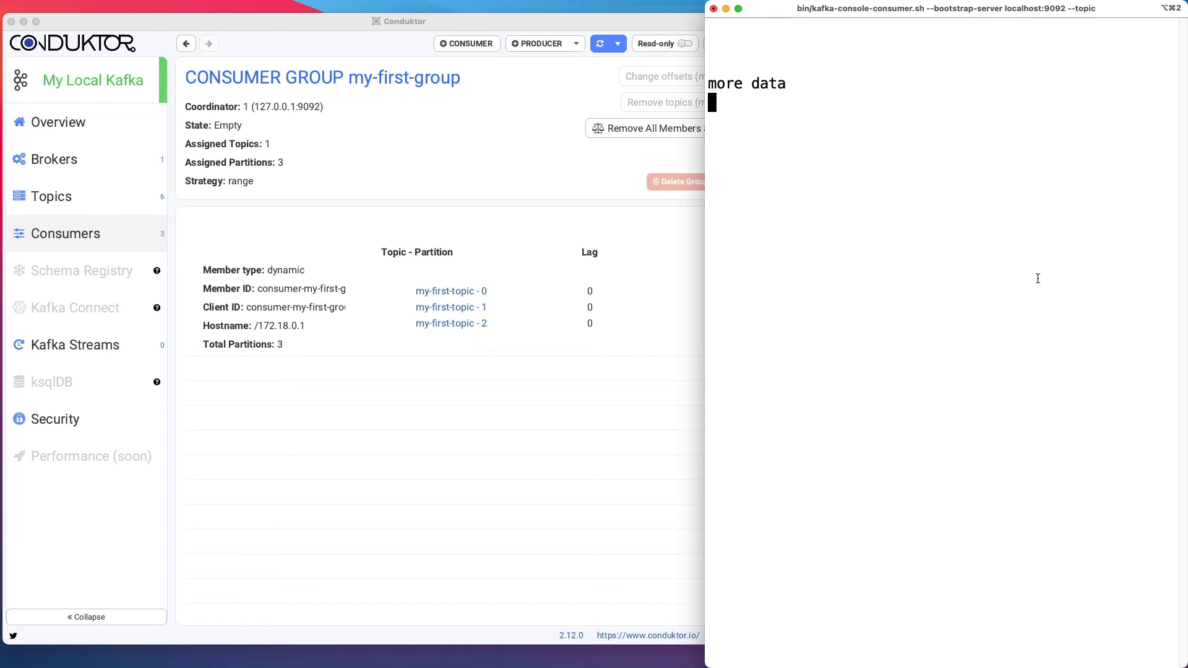
key("ctrl+c")
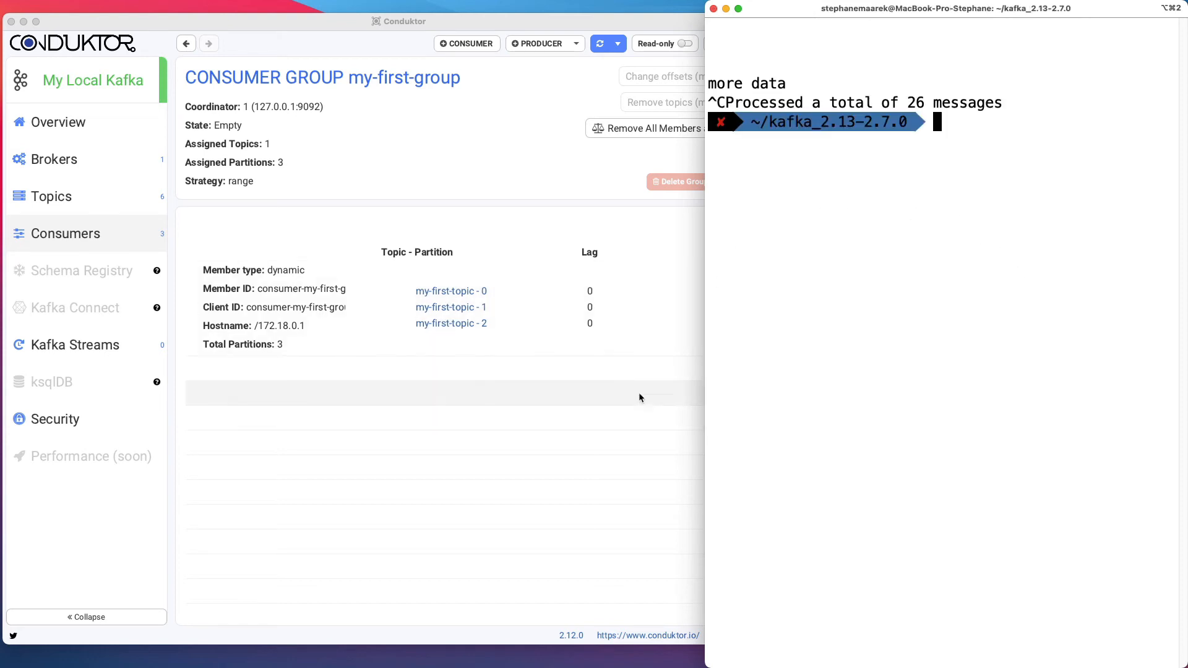
left_click(635, 458)
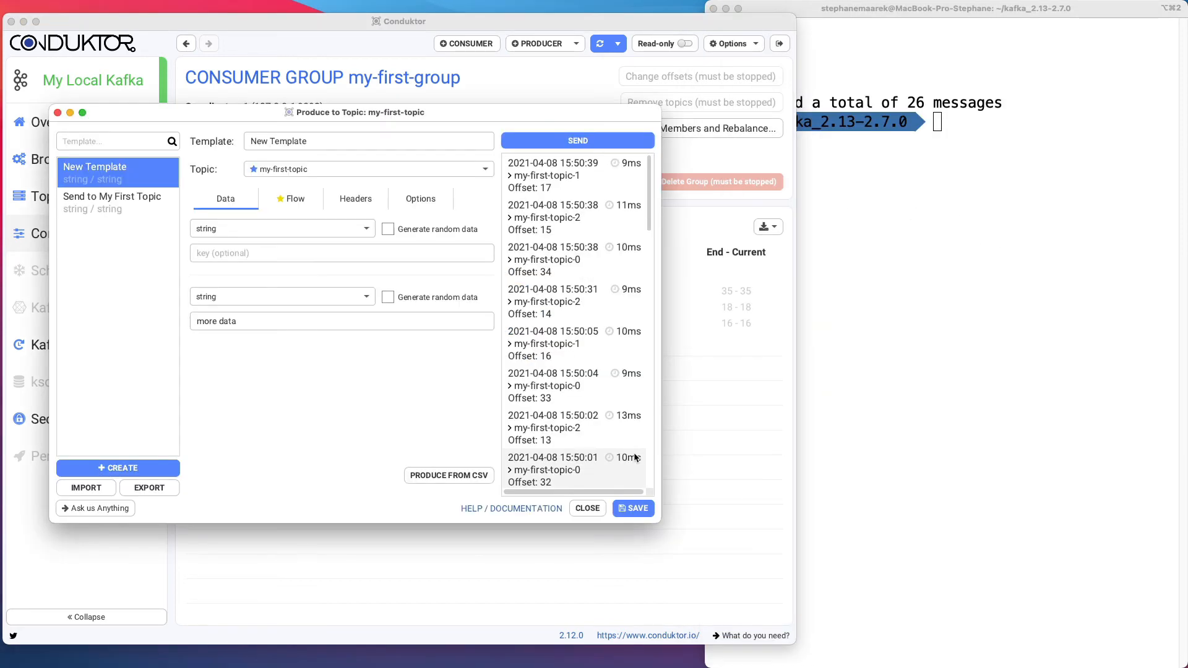
left_click(57, 113)
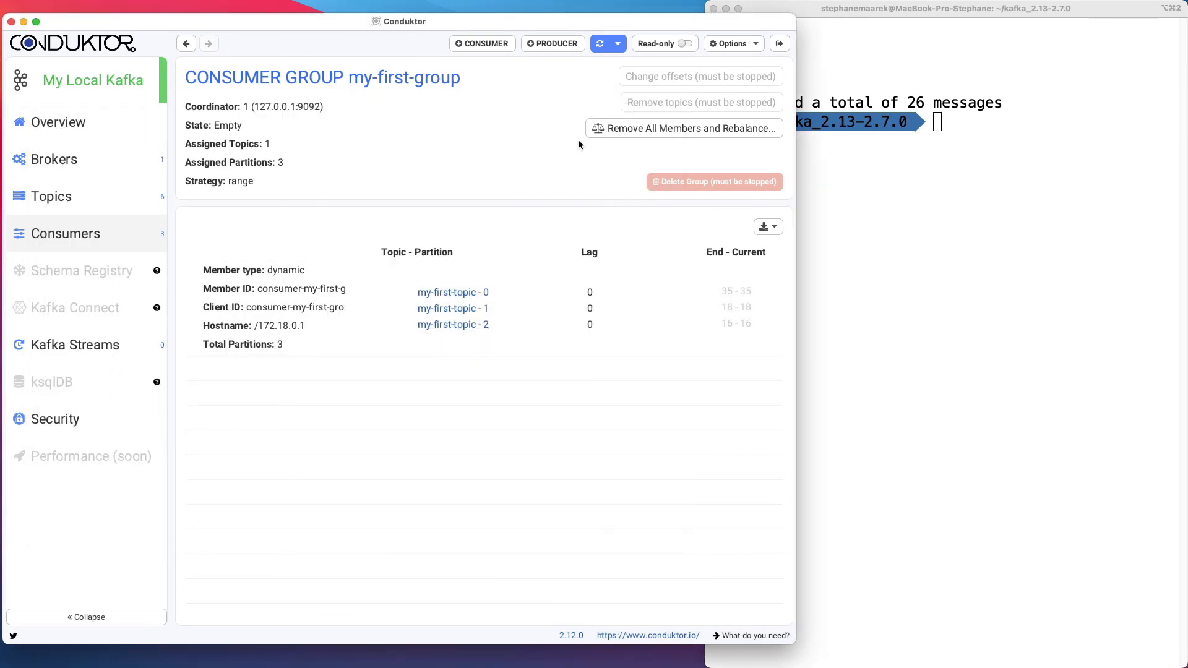
- Refresh my-first-group to check its lag without active members, and narrow the Conduktor window to fit beside the terminal
left_click(606, 48)
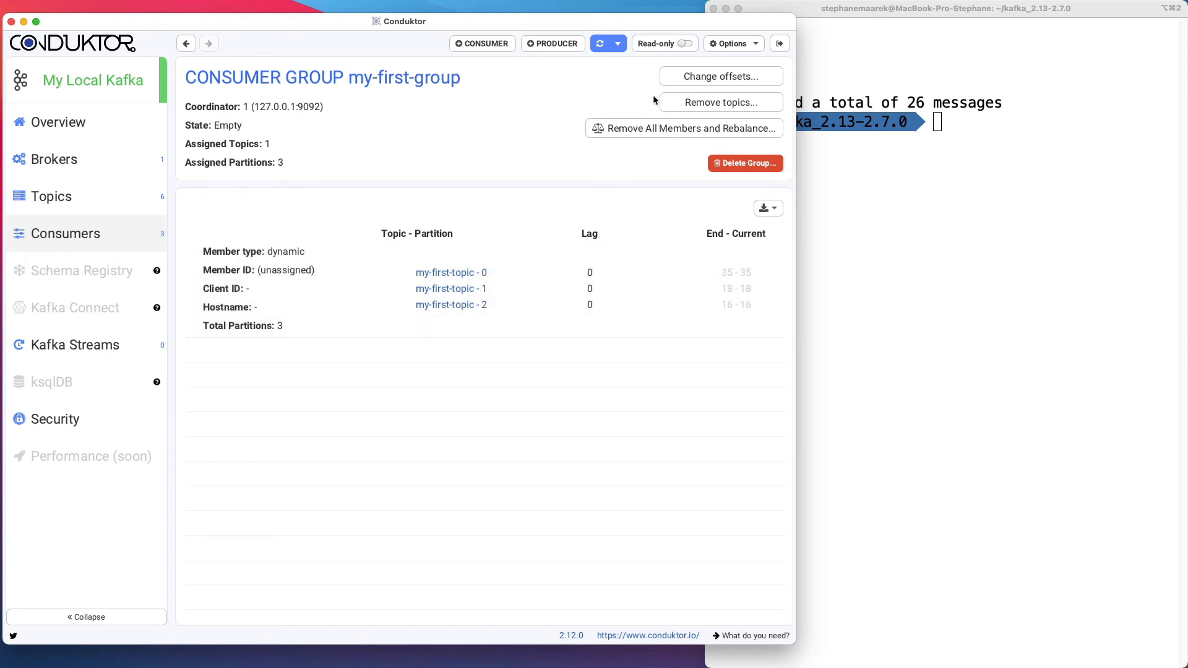
left_click_drag(794, 140, 703, 141)
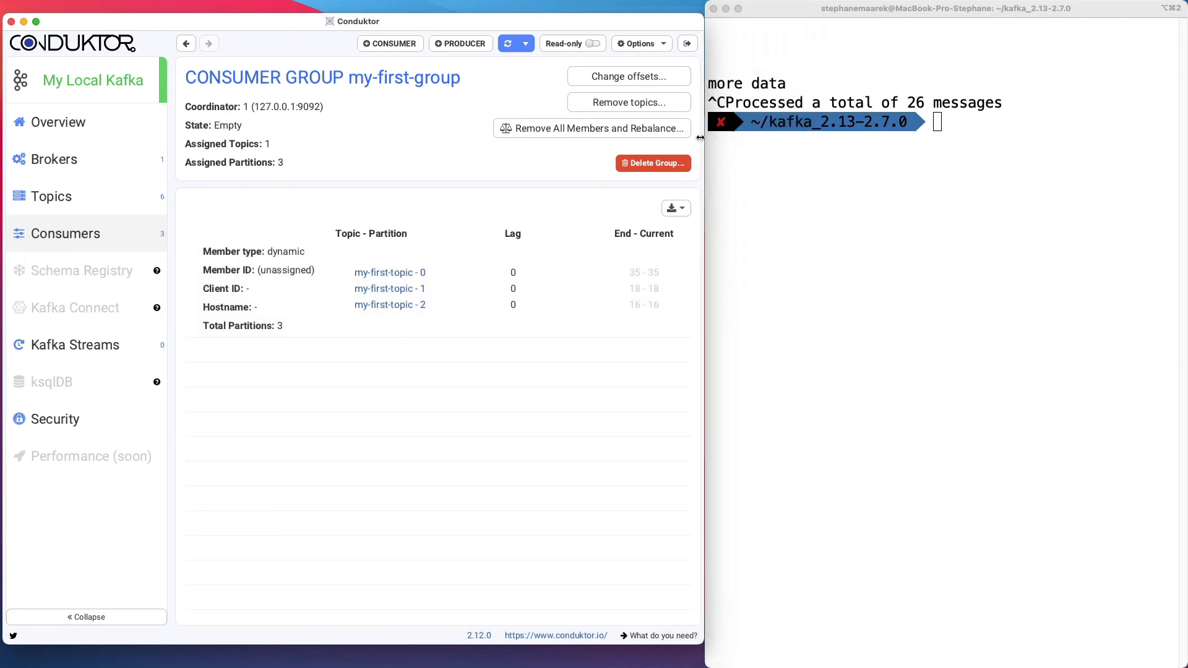
- Rerun the console consumer on my-first-topic with --group my-first-group to check for unread messages, and stop it
left_click(854, 174)
key("Up")
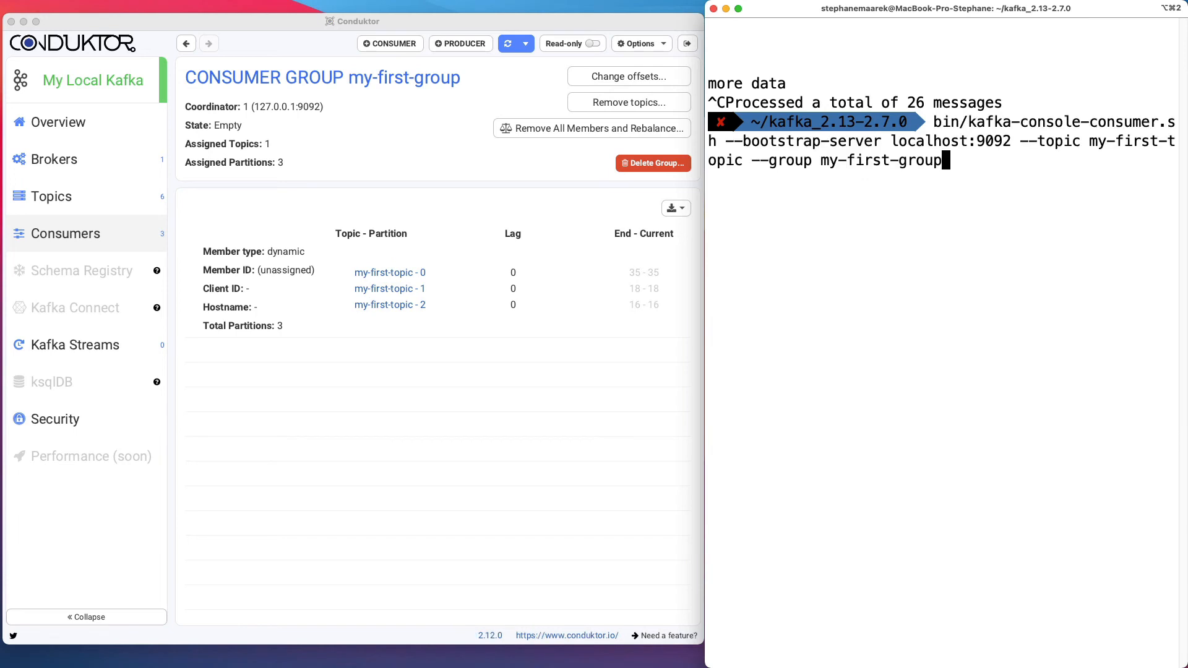
key("Return")
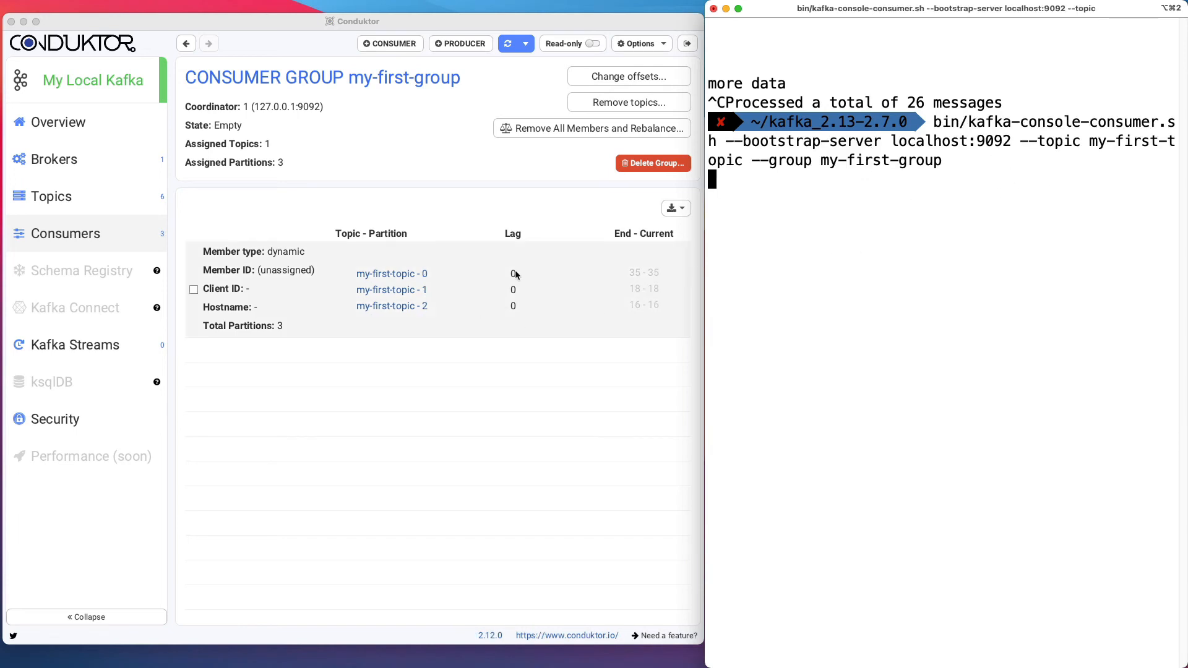
key("ctrl+c")
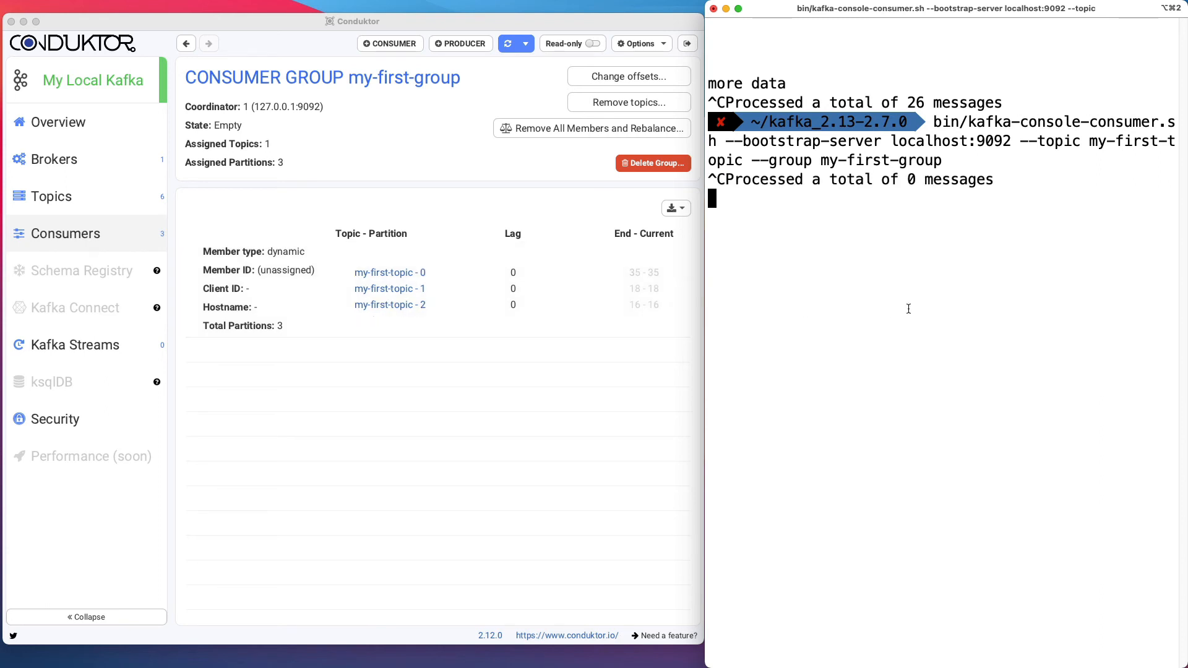
- Open the offset change for my-first-group in Conduktor and choose the Earliest strategy for all my-first-topic partitions
left_click(629, 402)
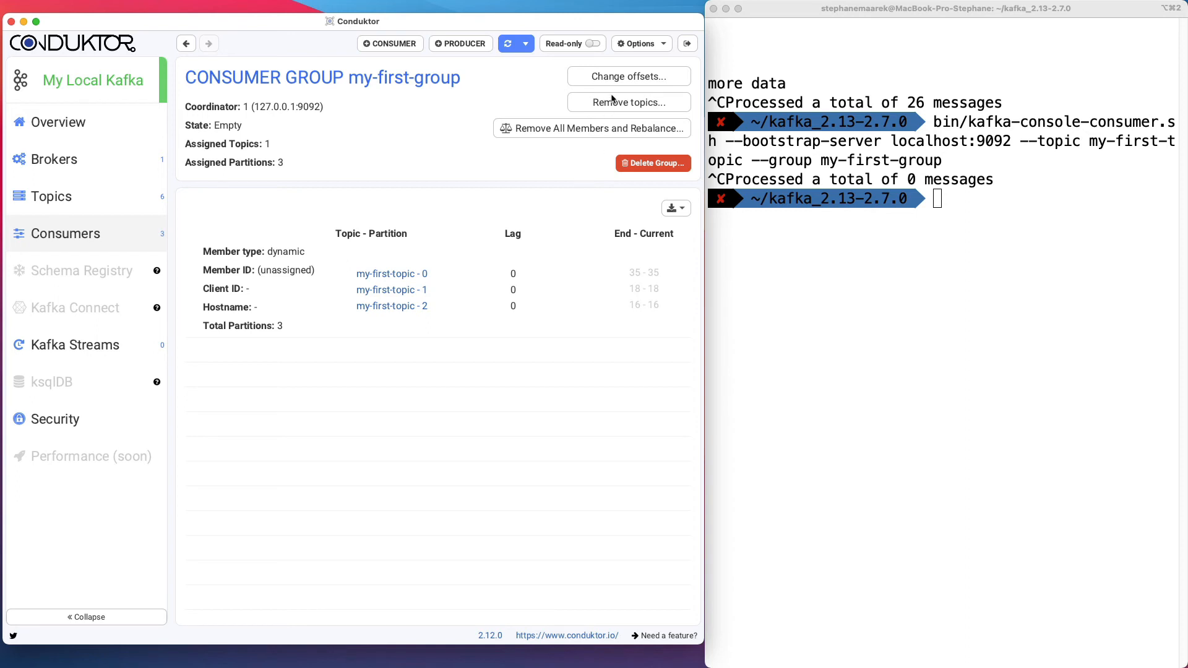
left_click(623, 74)
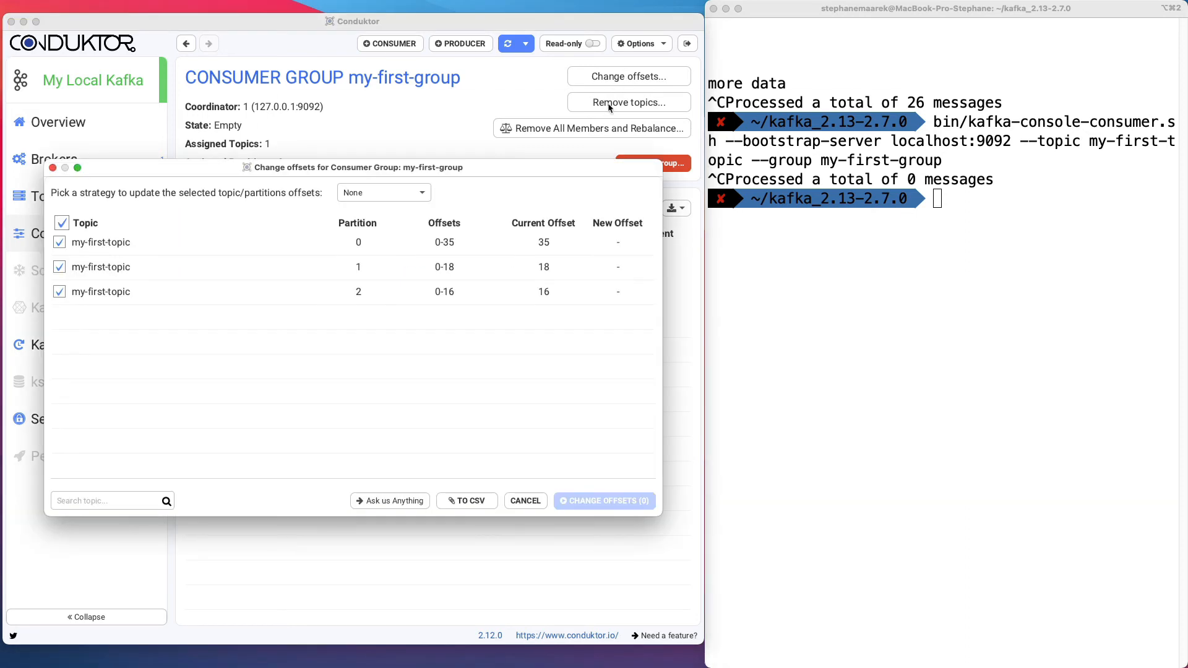
left_click(368, 193)
left_click(370, 192)
left_click(370, 193)
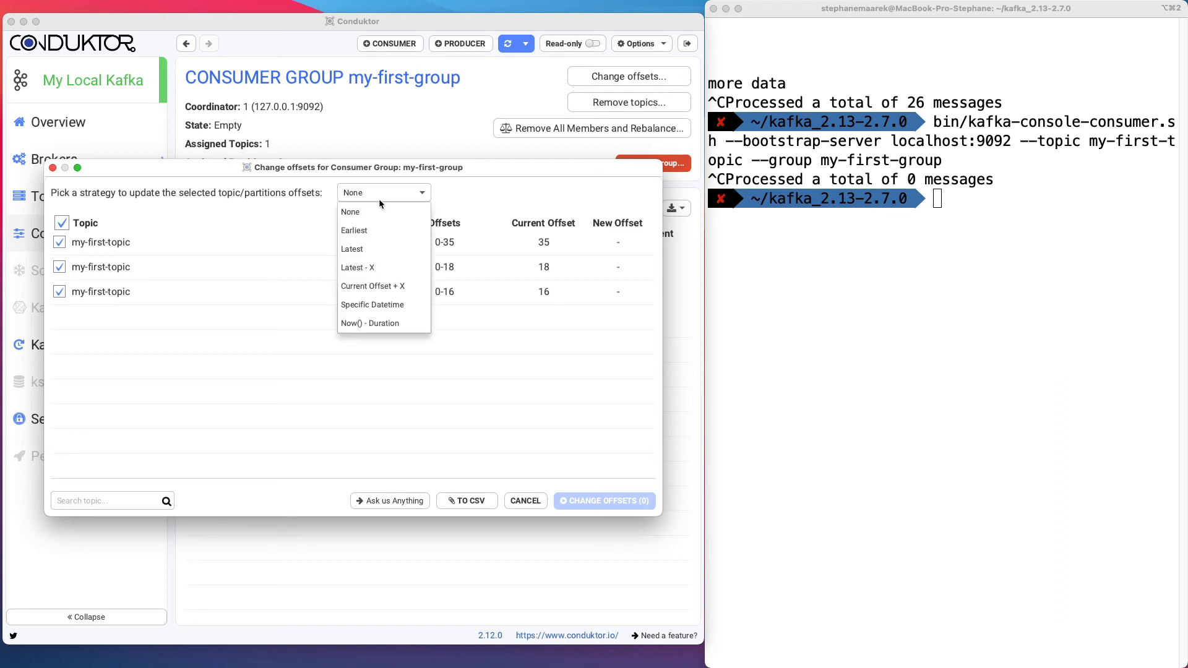
left_click(377, 233)
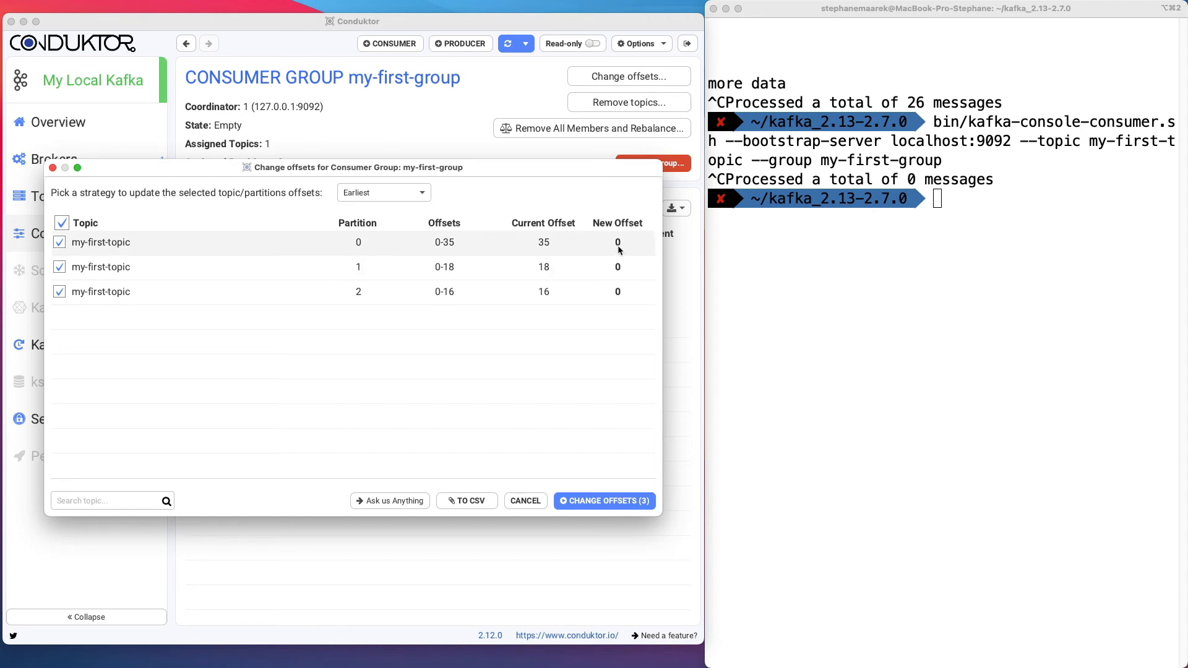
- Preview the Latest strategy, and the Latest - X strategy with a value of 5, for the partition offsets
left_click(423, 195)
left_click(412, 246)
left_click(421, 193)
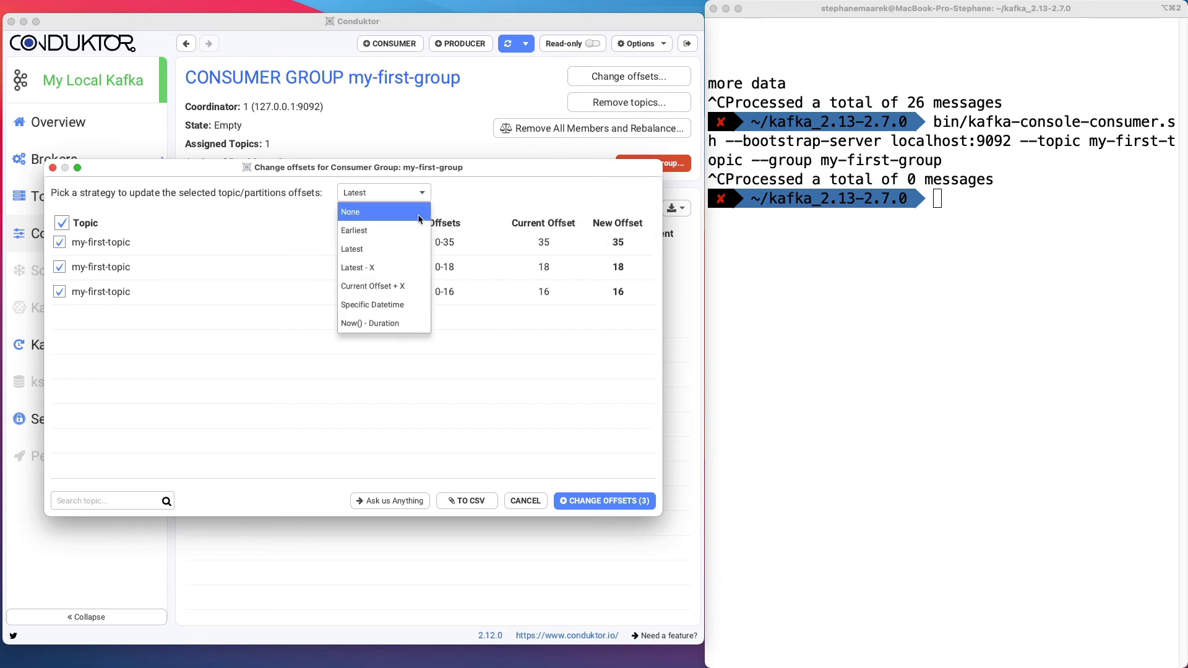
left_click(413, 266)
left_click(461, 199)
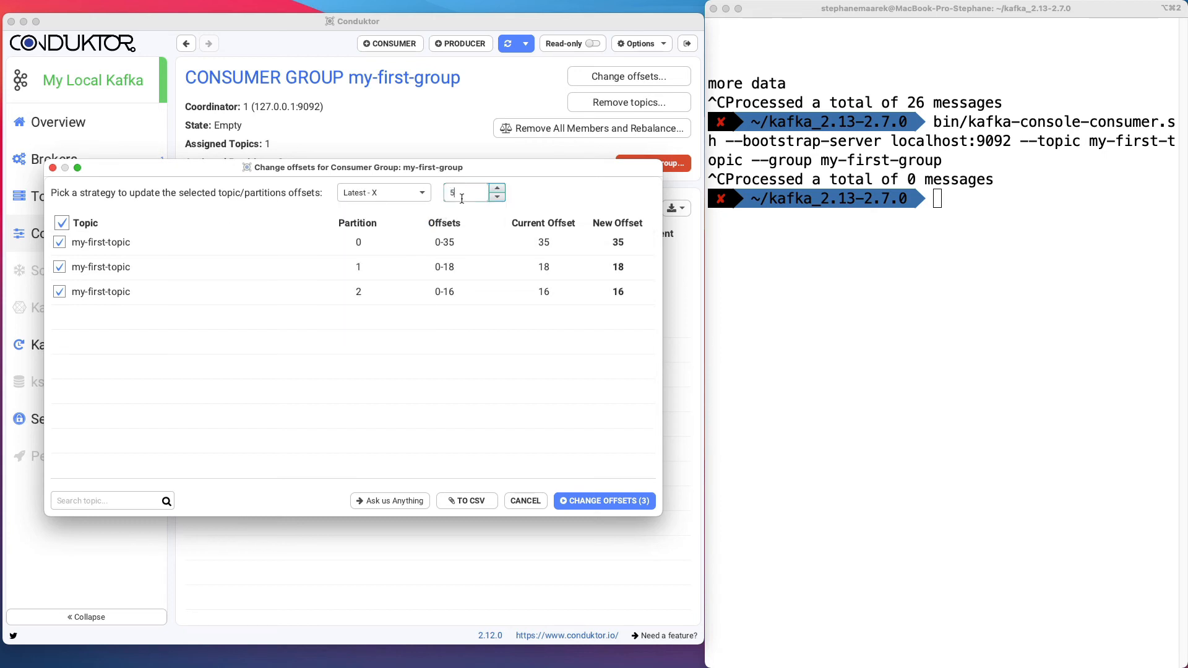
left_click(466, 339)
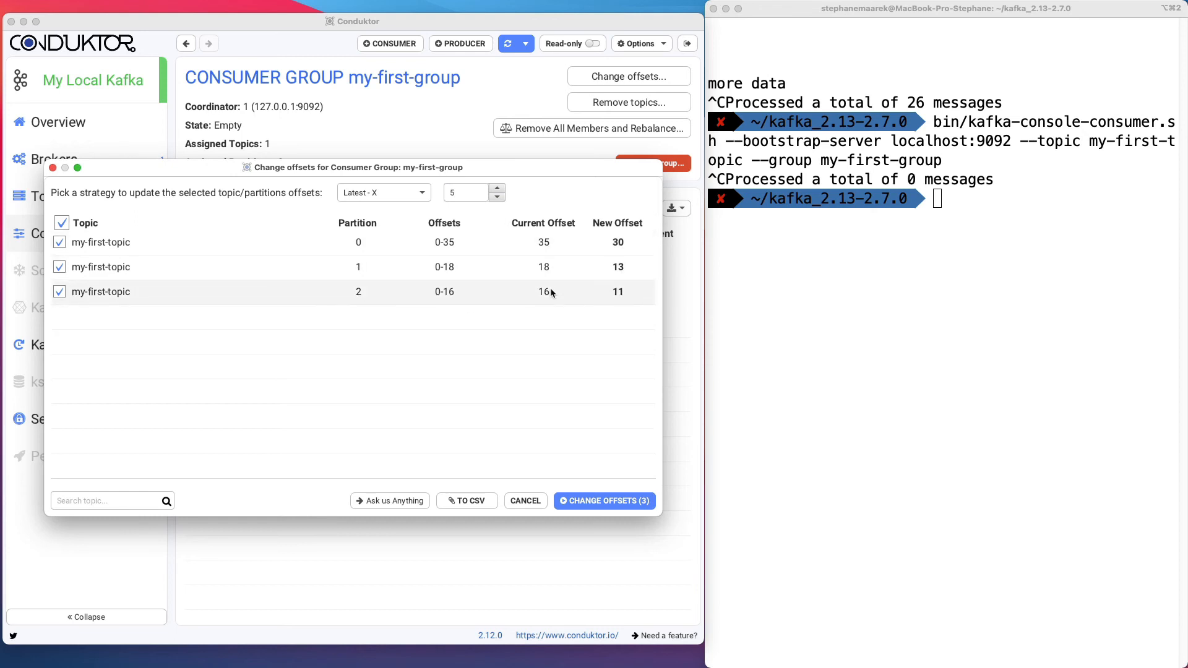
- Preview the new offsets under the Current Offset + X and Specific Datetime strategies
left_click(390, 192)
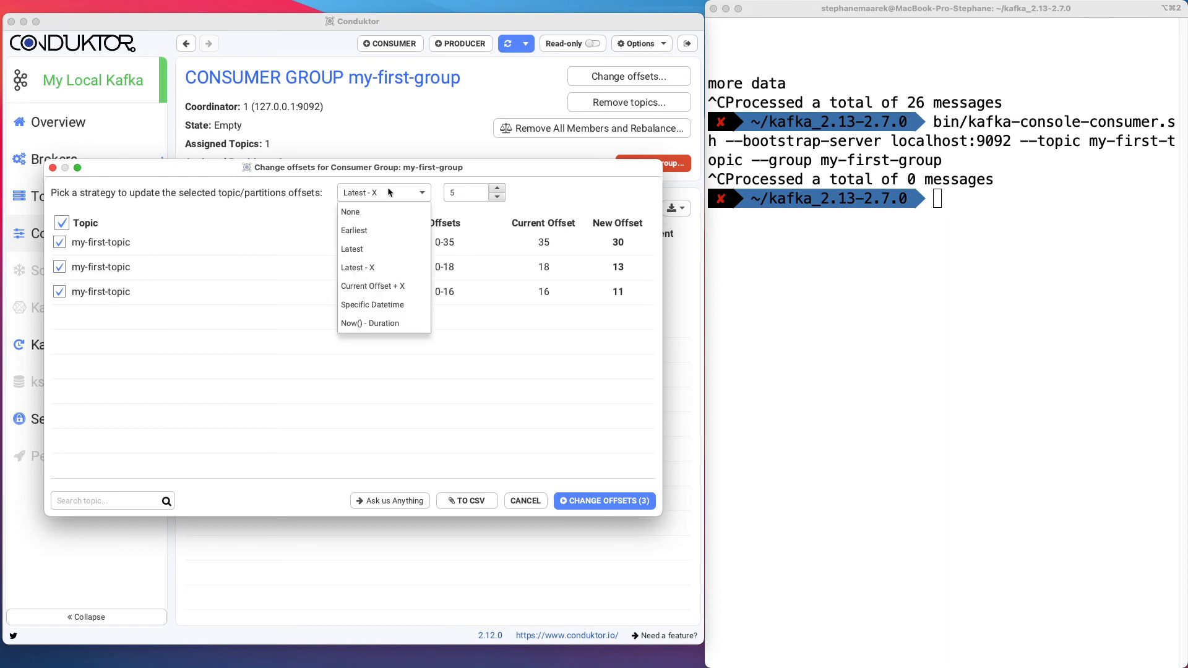
left_click(397, 286)
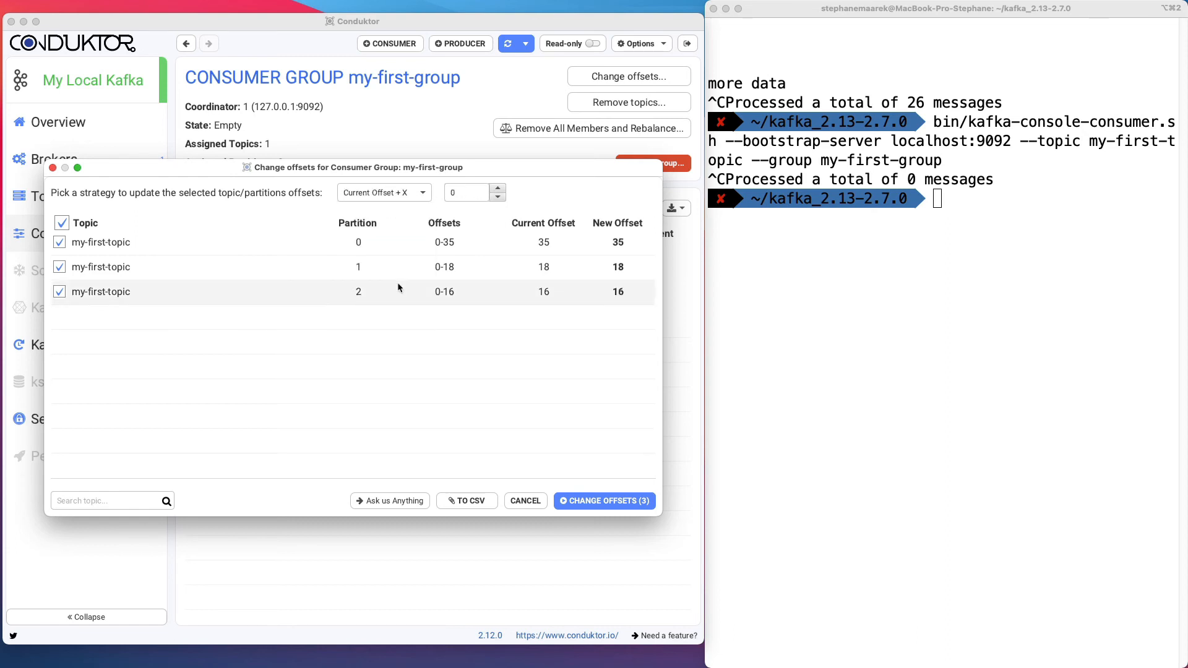
left_click(391, 196)
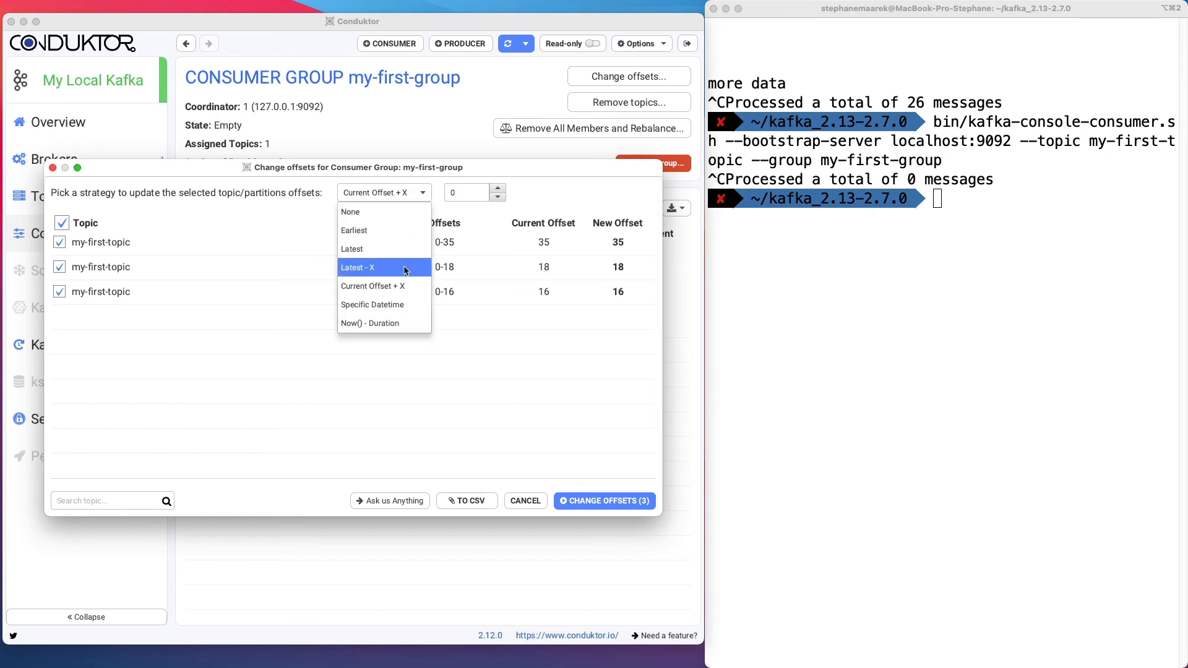
left_click(399, 304)
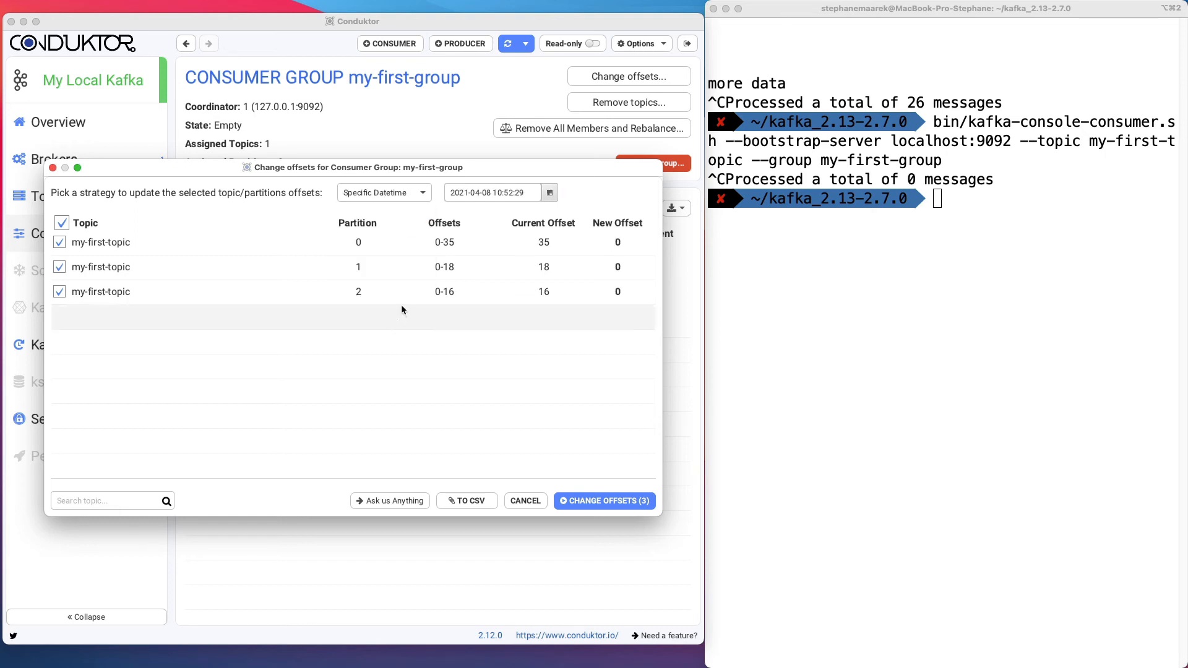
left_click(550, 194)
left_click(542, 191)
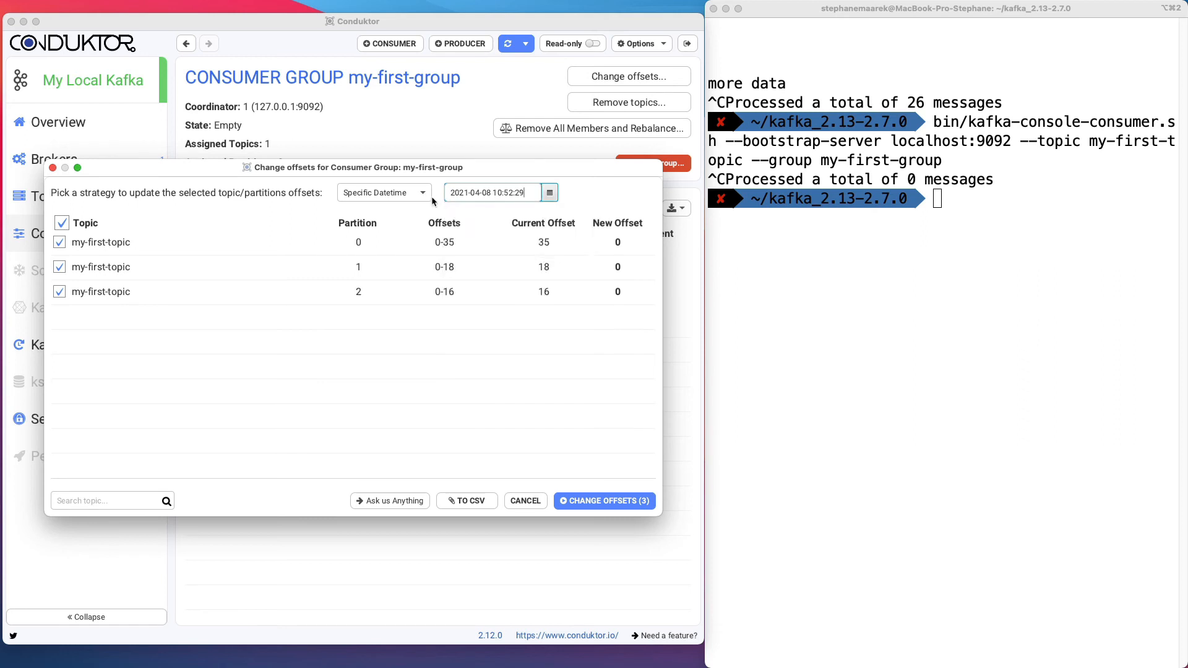
- Preview the Now() - Duration strategy with a duration of 9 seconds
left_click(426, 192)
left_click(382, 323)
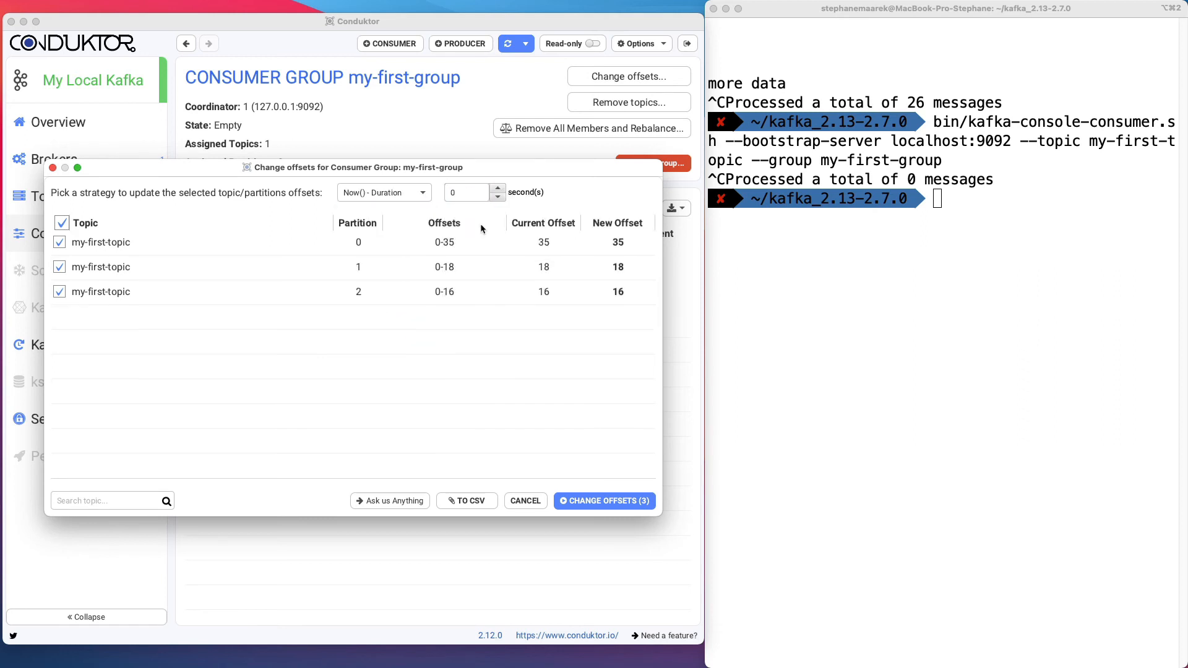
left_click(498, 189)
left_click(498, 190)
left_click(498, 189)
left_click(498, 189)
left_click(498, 189)
left_click(499, 190)
left_click(498, 189)
left_click(498, 190)
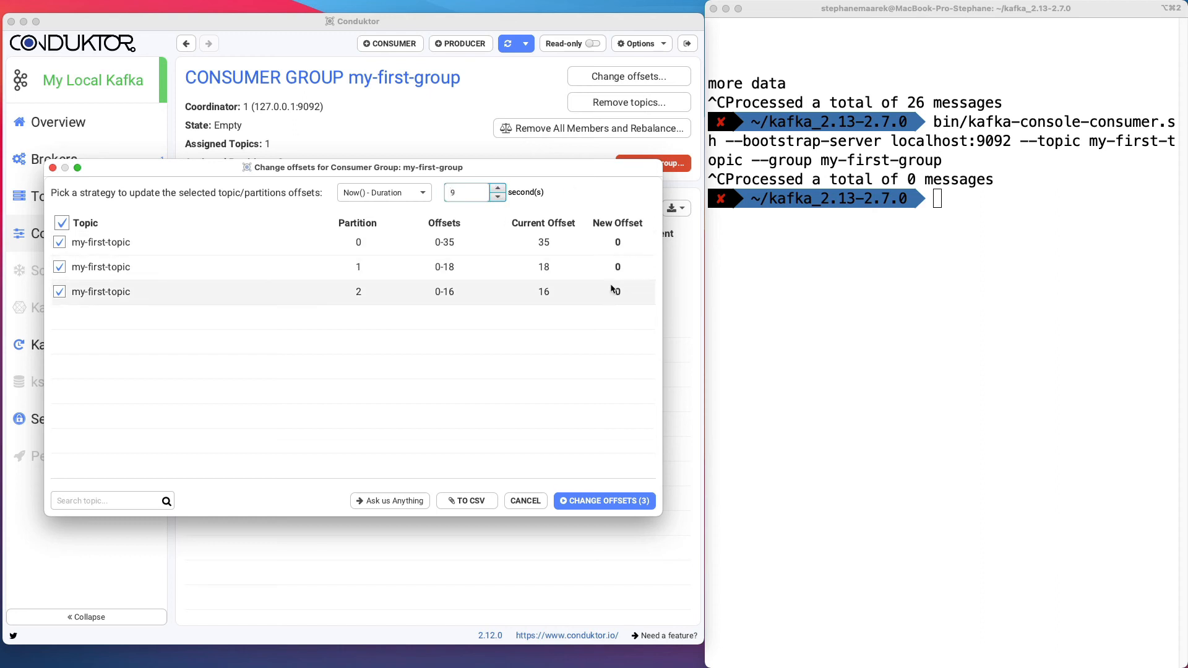
left_click(550, 355)
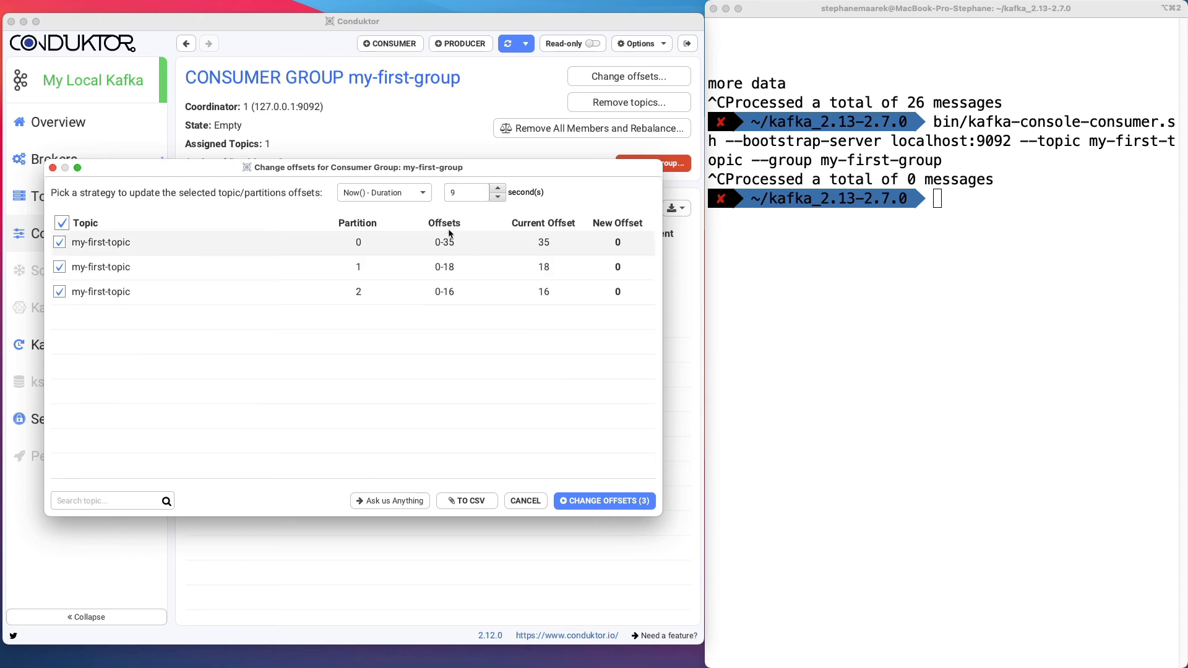
left_click(469, 201)
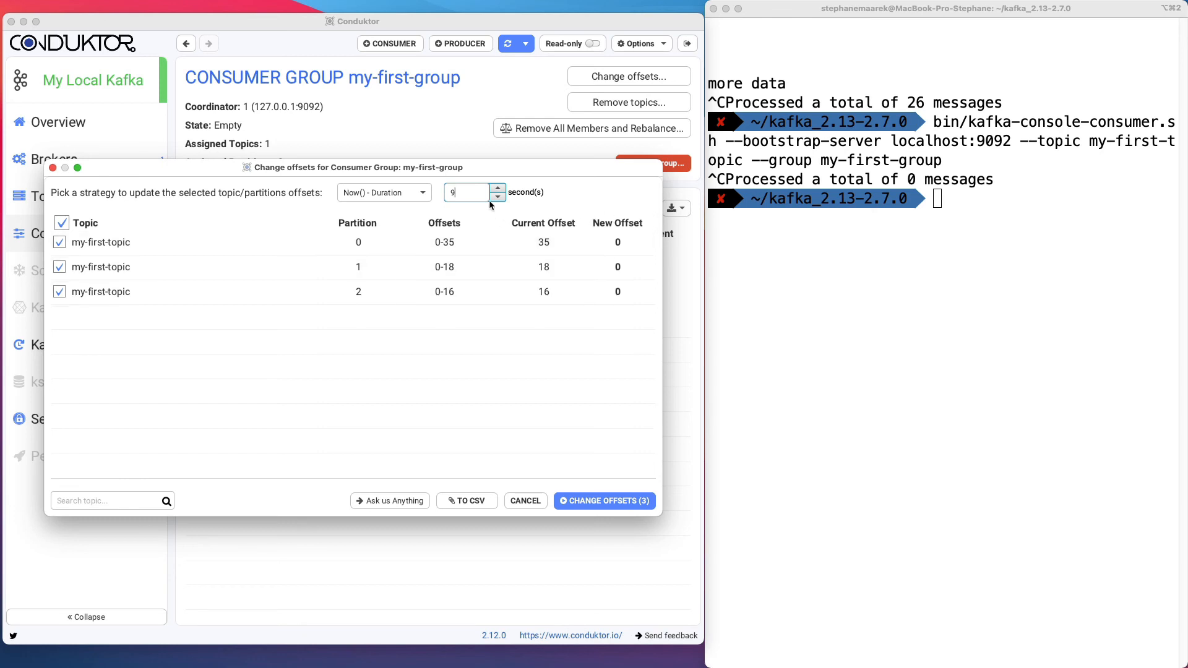
- Set the strategy to Earliest, apply the offset change to the three my-first-topic partitions, and dismiss the confirmation
left_click(400, 193)
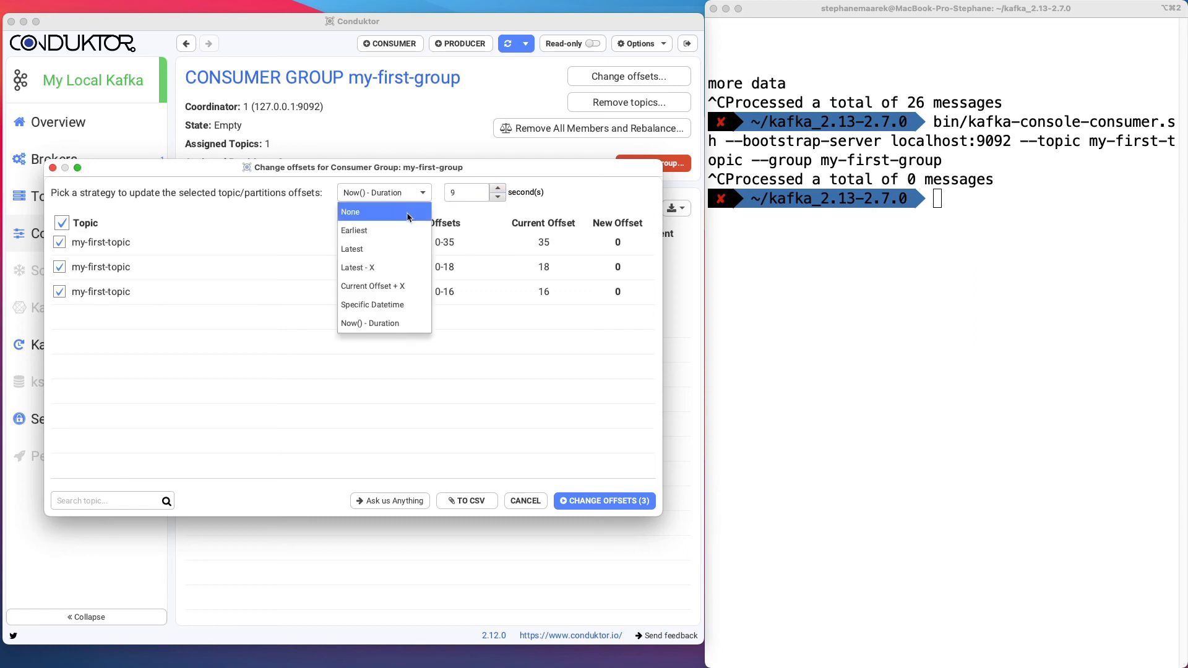
left_click(405, 230)
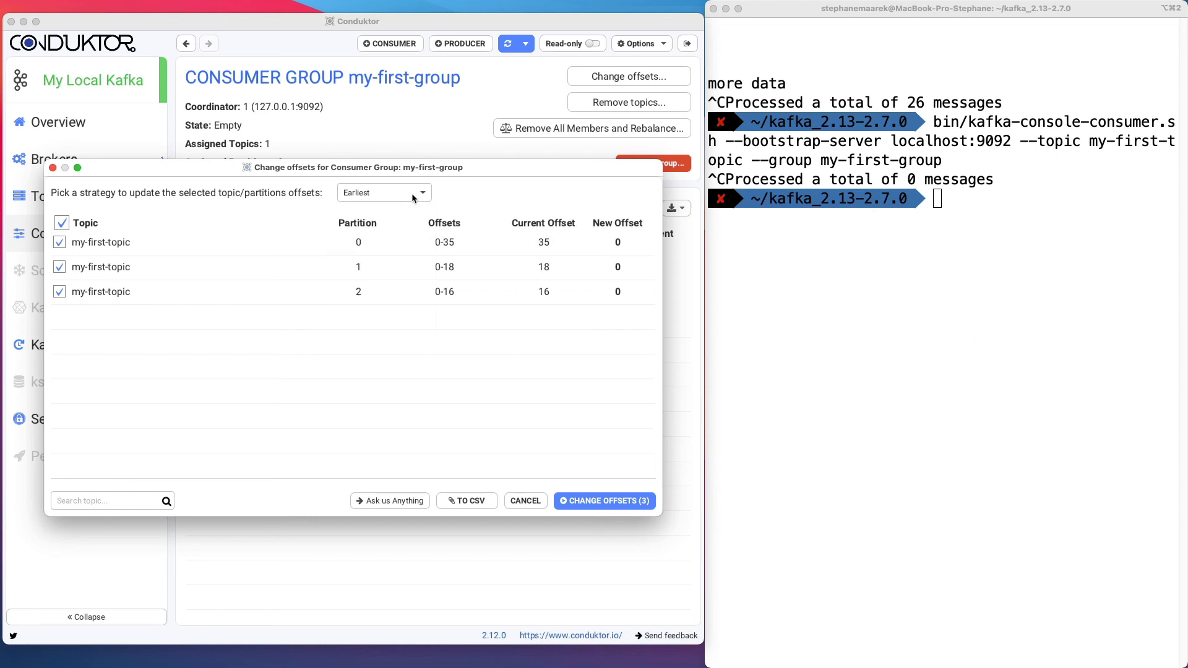
left_click(411, 193)
left_click(415, 230)
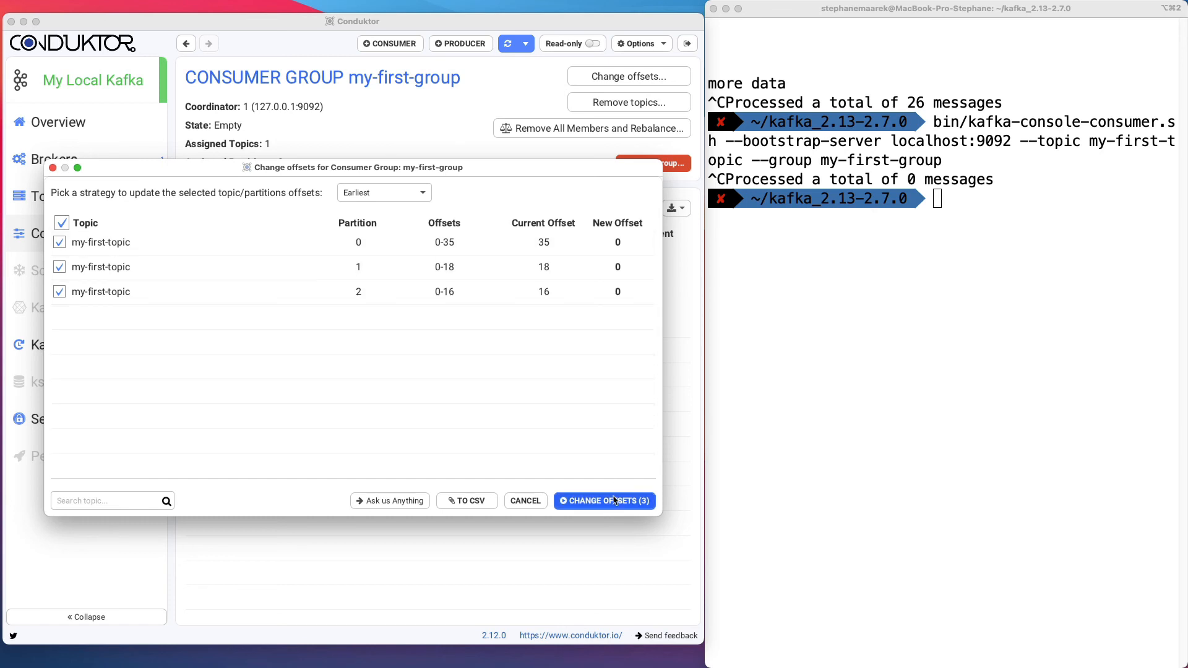
left_click(612, 501)
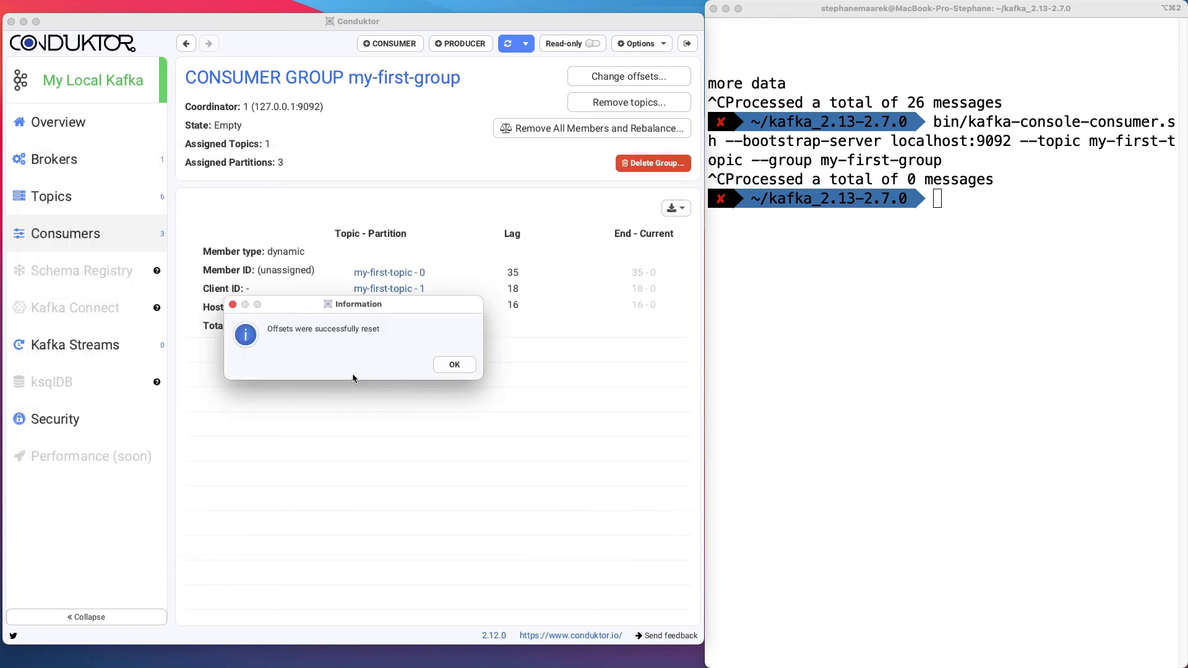
left_click(452, 365)
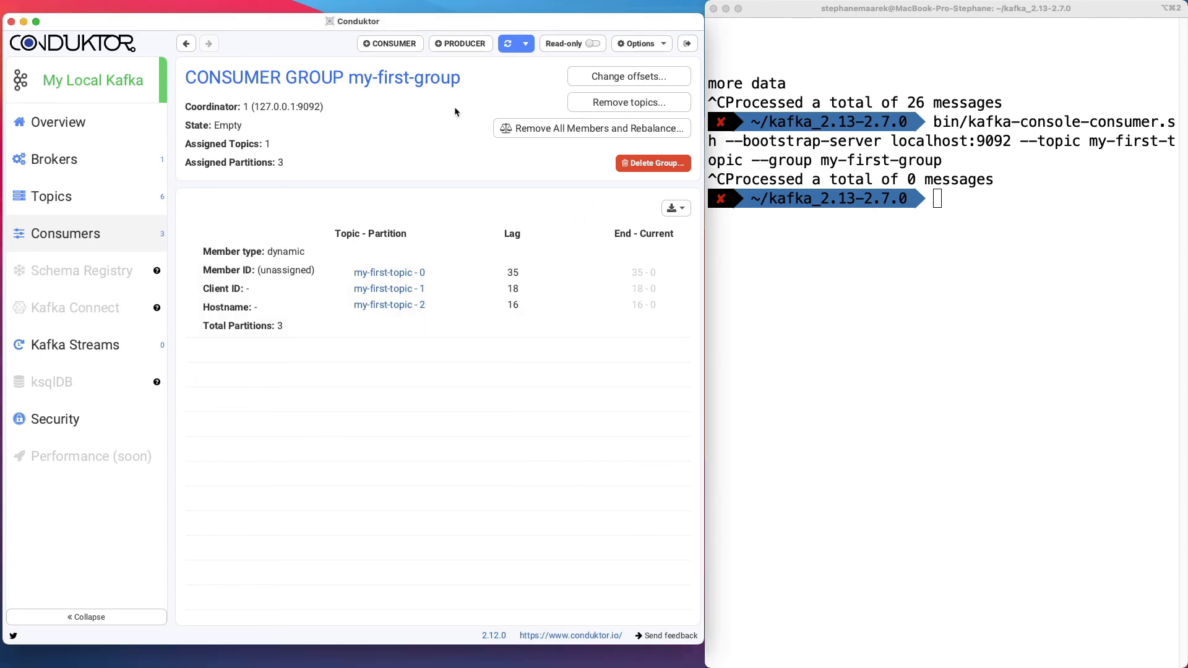
- Rerun the my-first-group console consumer in the terminal to reread my-first-topic, and refresh the group in Conduktor to check its lag
left_click(883, 195)
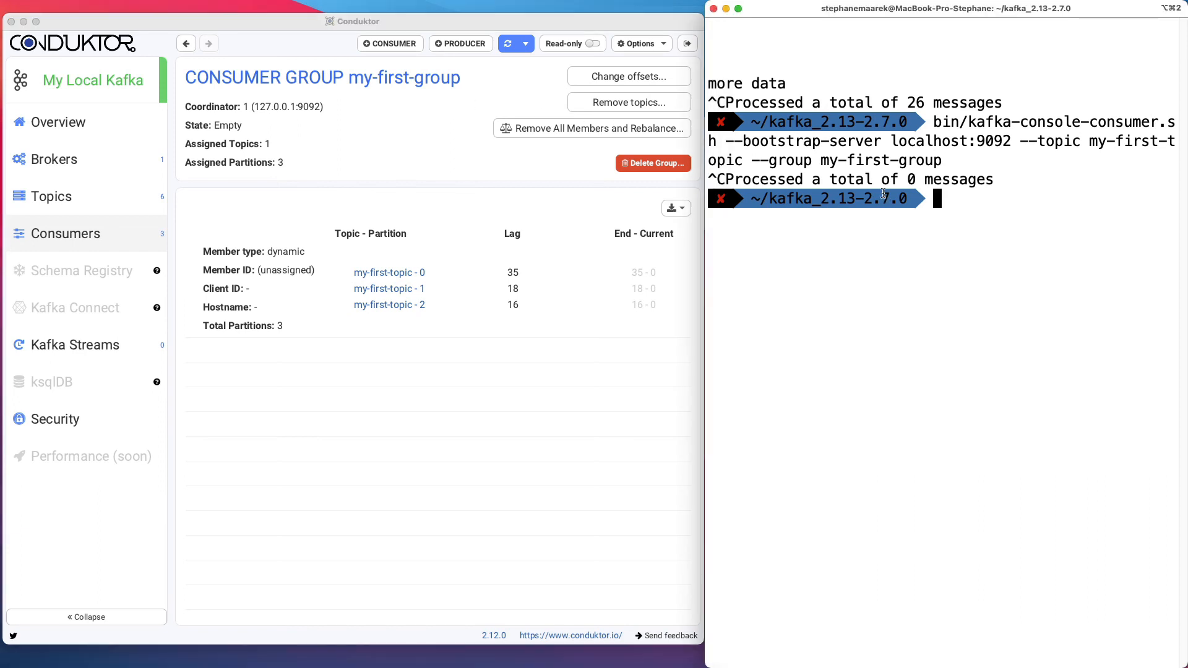
key("Up")
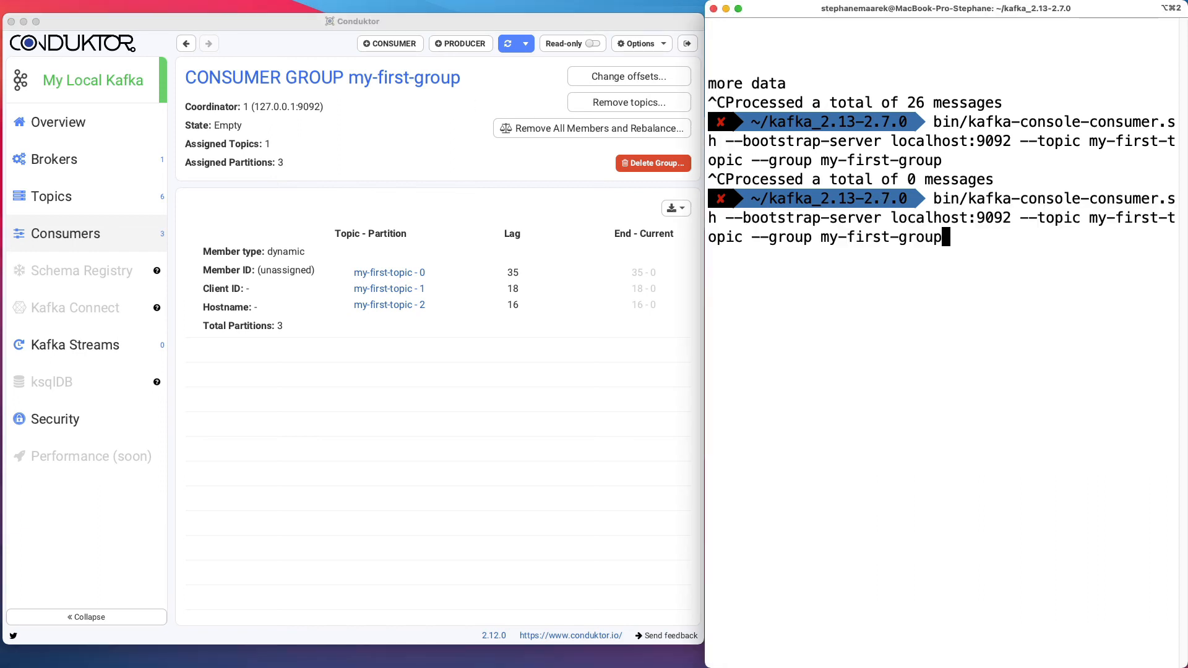
key("Return")
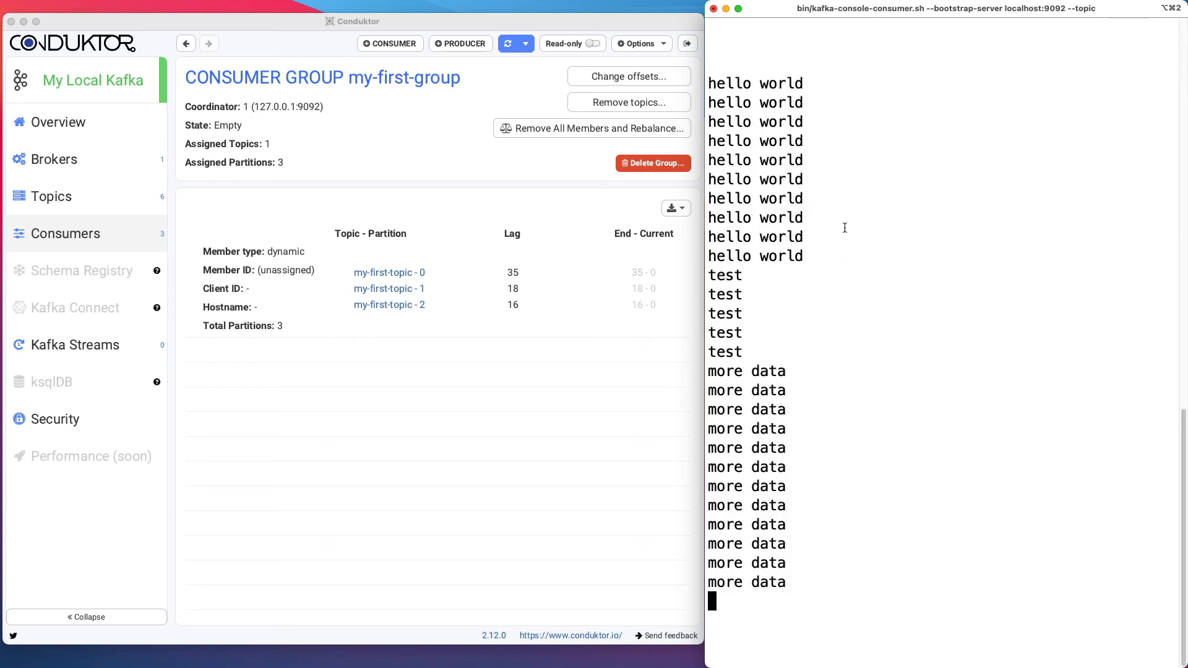
scroll(803, 492, "up", 15)
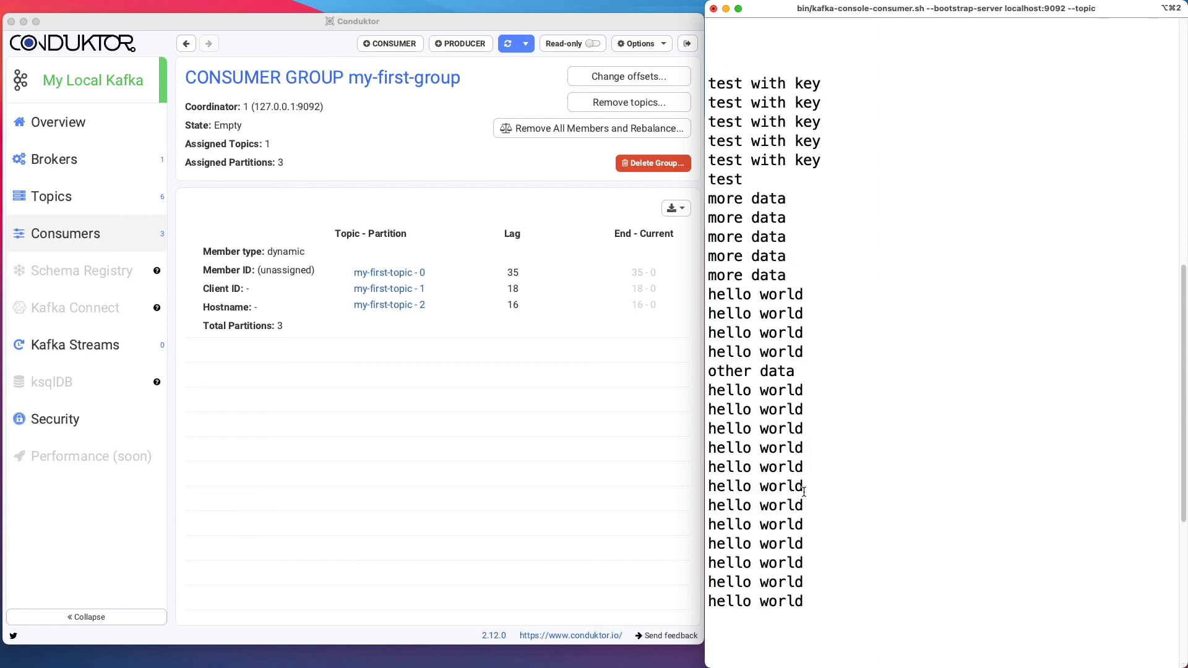
scroll(803, 492, "down", 10)
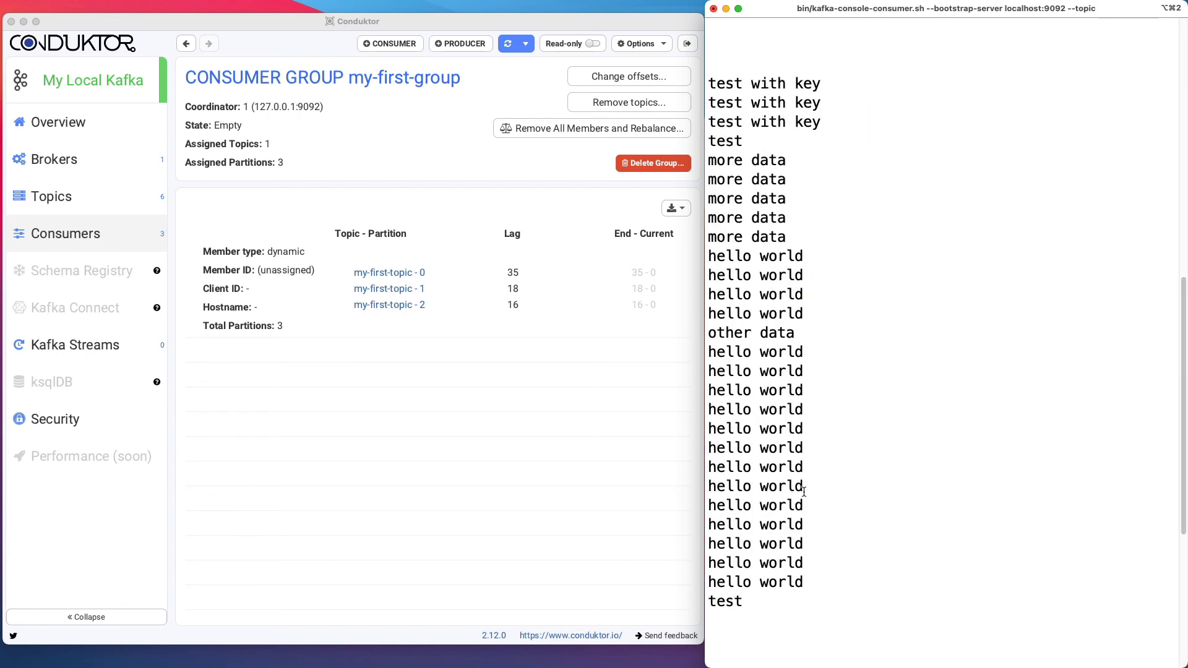
left_click(634, 415)
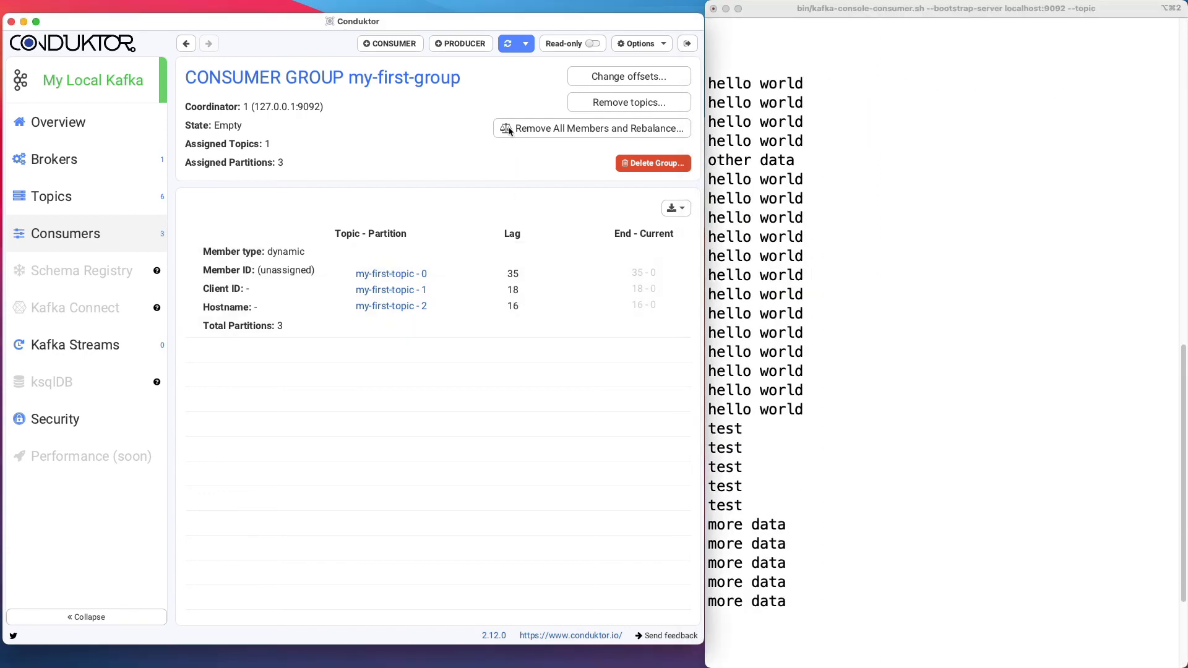
left_click(511, 44)
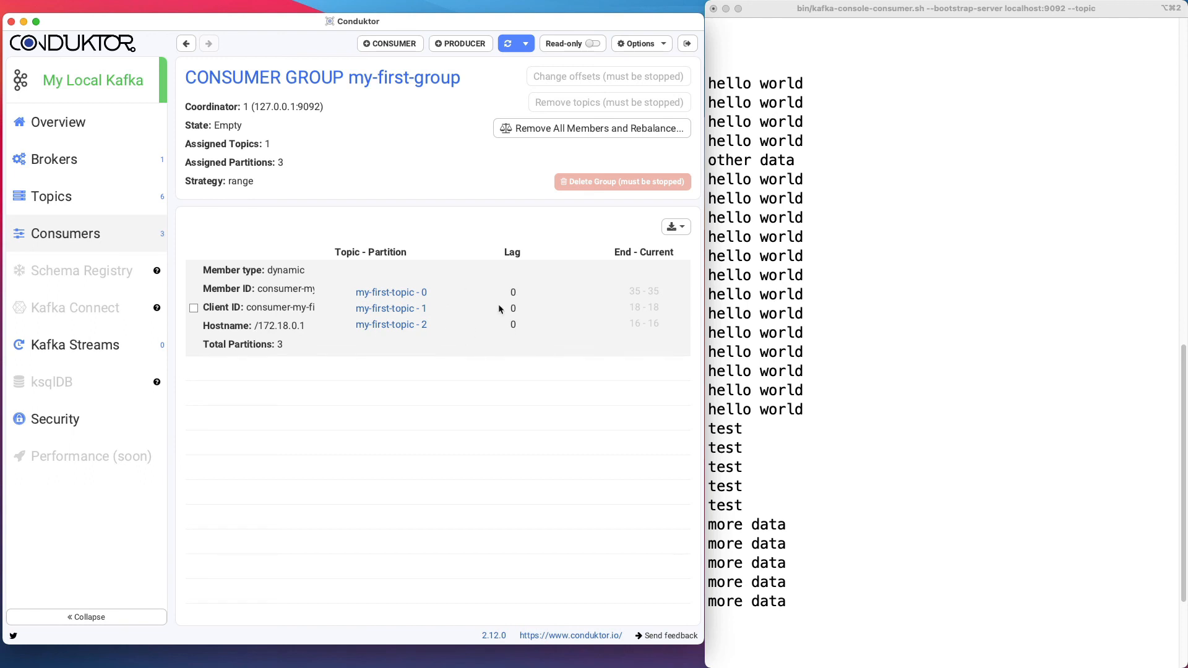
- Stop the running console consumer and clear the terminal screen
left_click(779, 323)
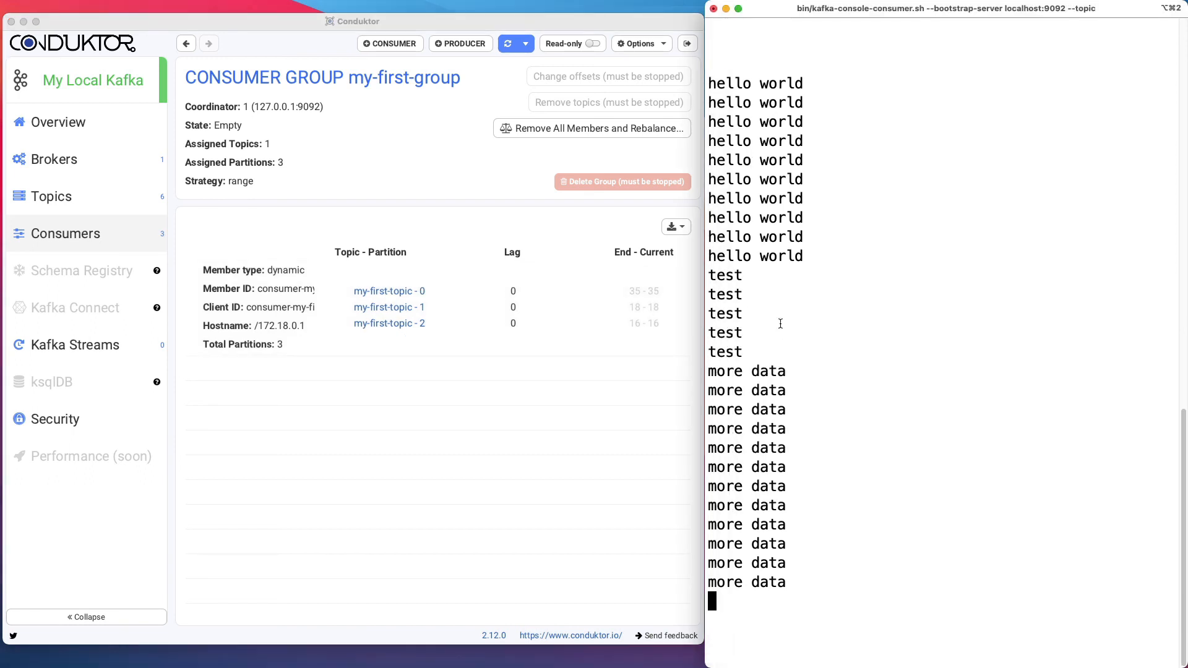
key("ctrl+c")
key("super+k")
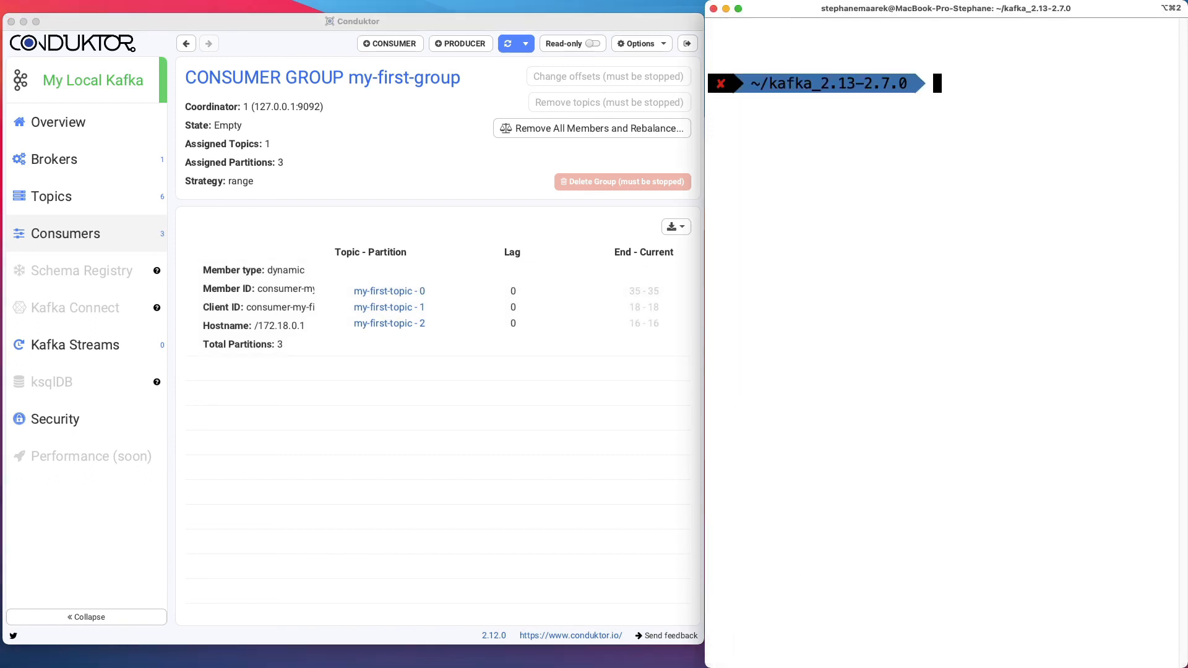
- Delete the console-consumer-32007 consumer group in Conduktor and return to the list of consumer groups
left_click(448, 394)
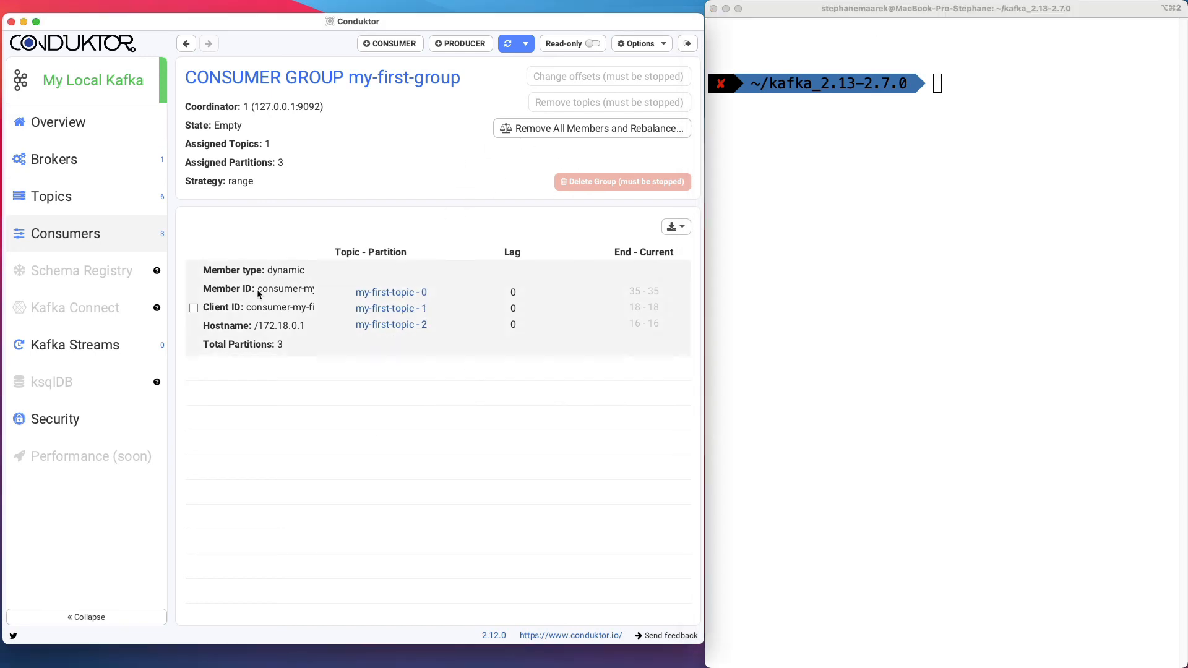
left_click(123, 230)
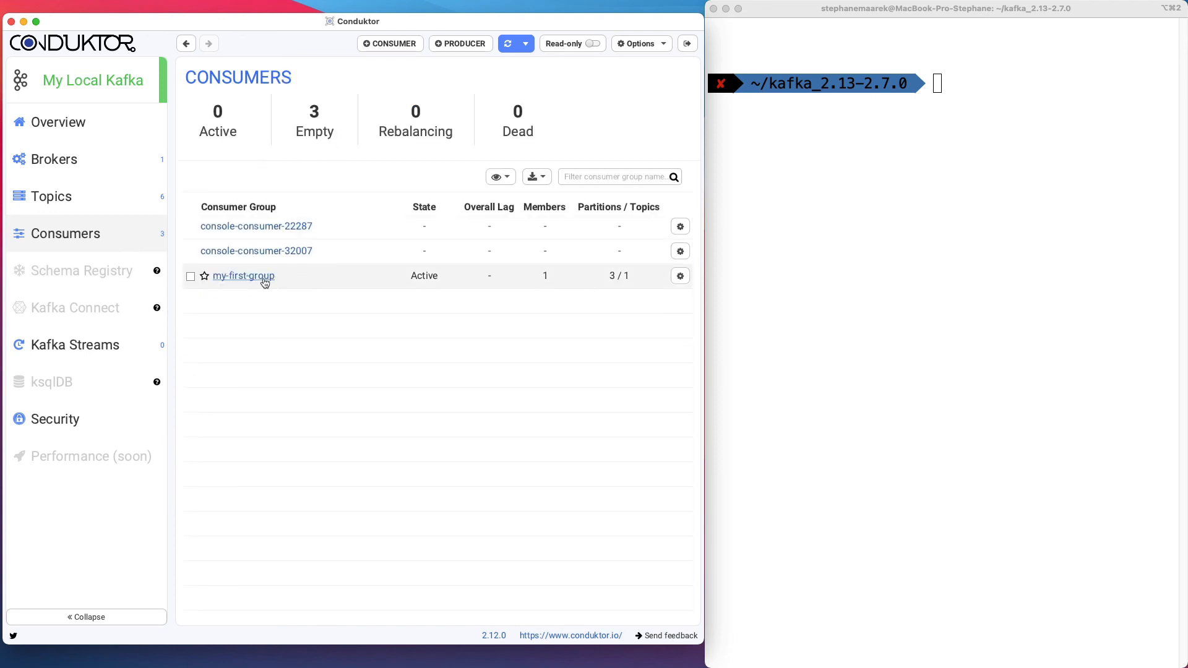
left_click(279, 251)
left_click(639, 169)
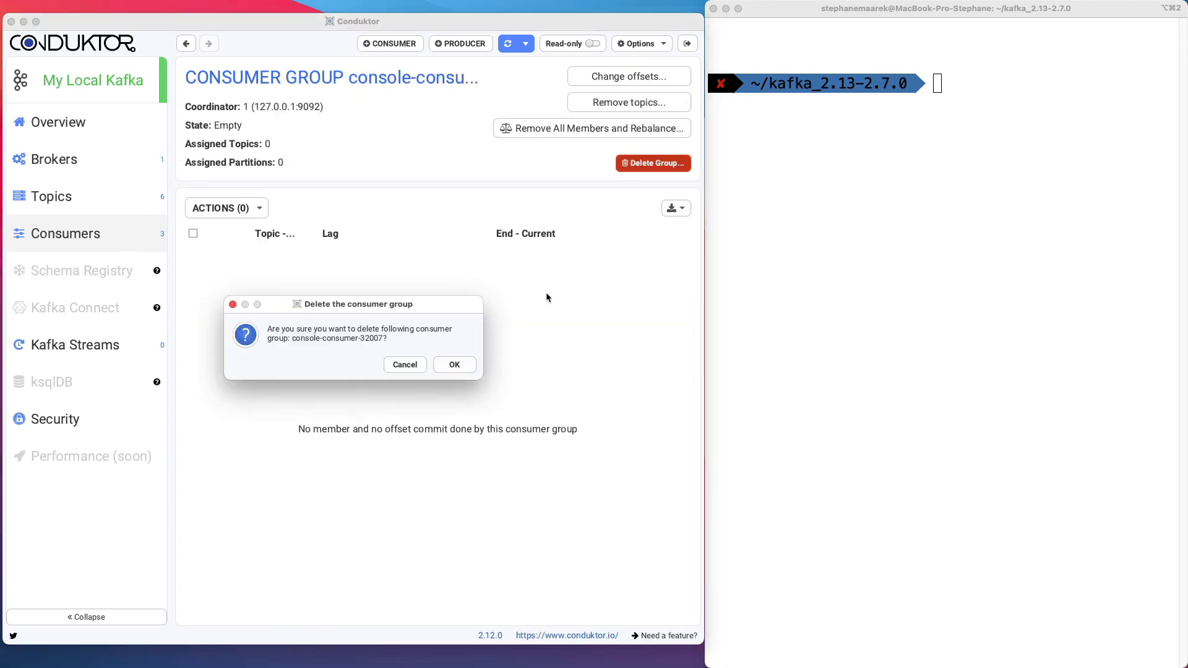
left_click(459, 364)
left_click(573, 424)
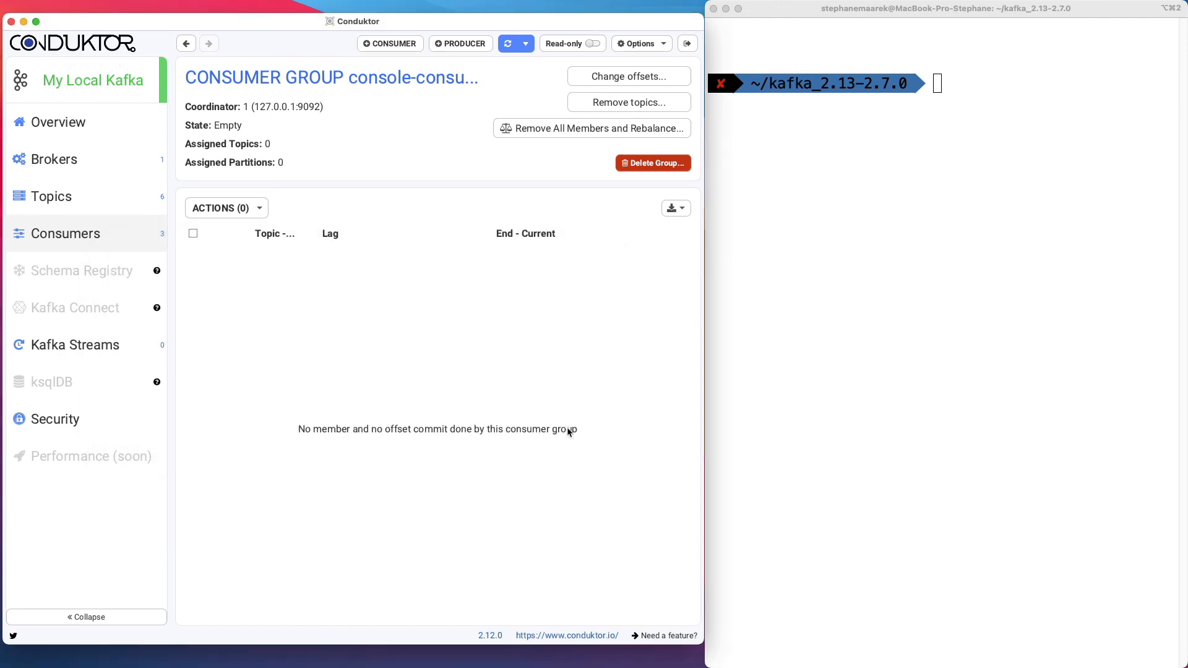
left_click(131, 249)
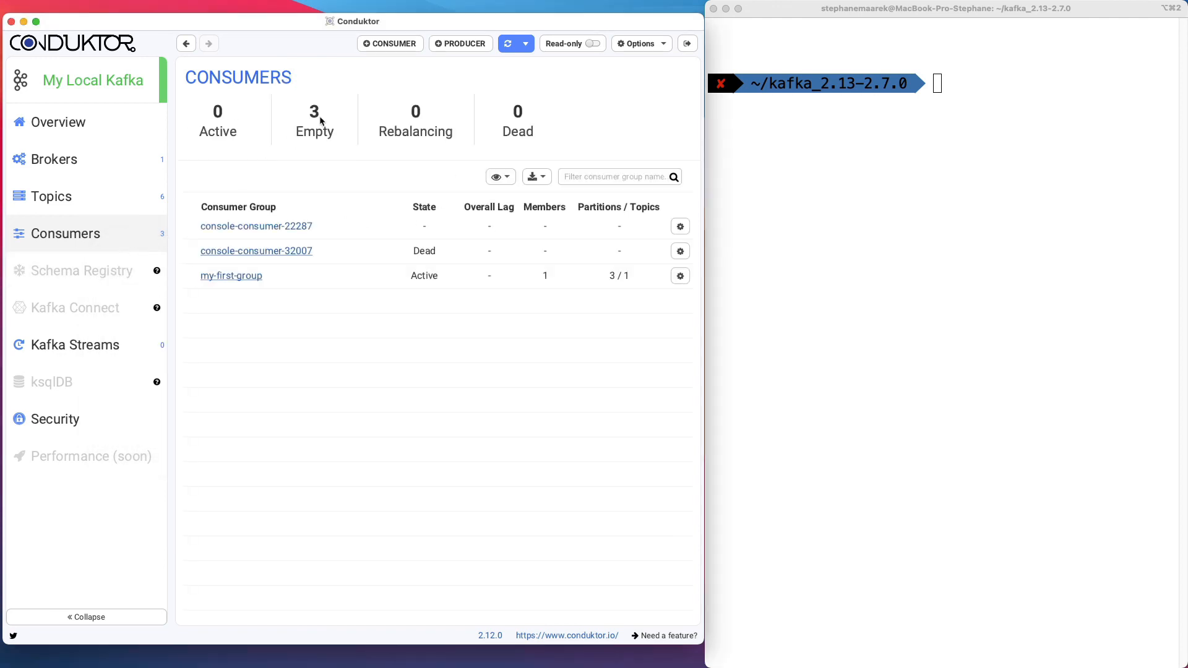
- Refresh the list of consumer groups, and set the topics list to show private topics
left_click(513, 49)
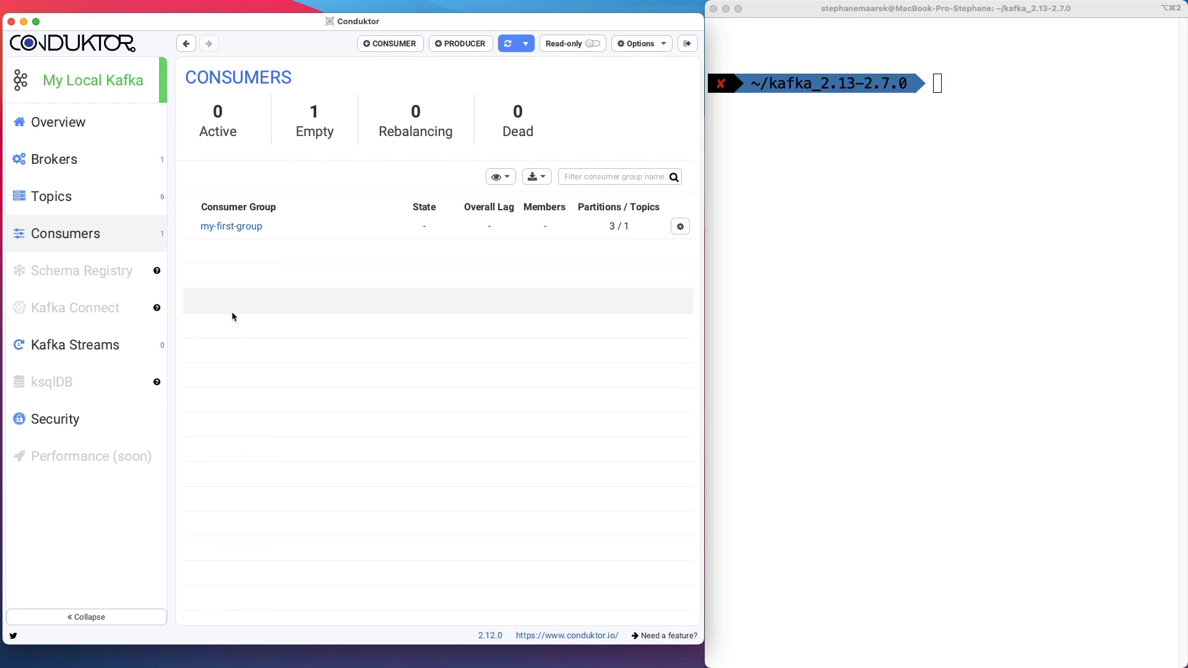
left_click(132, 203)
left_click(604, 177)
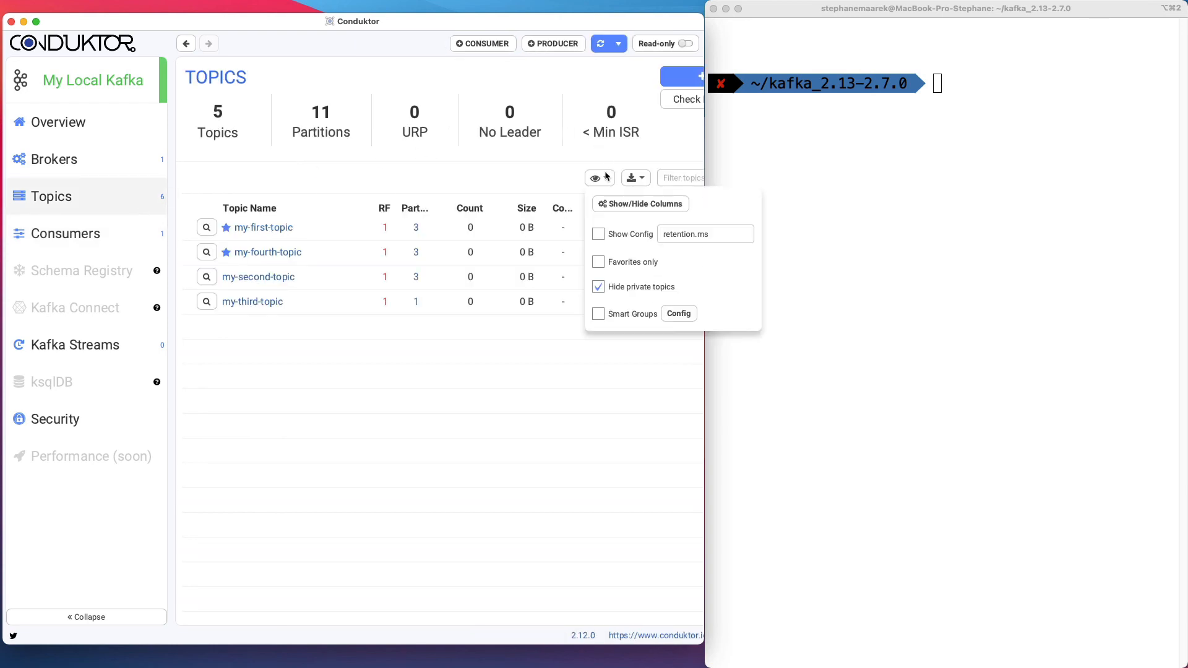
left_click(598, 288)
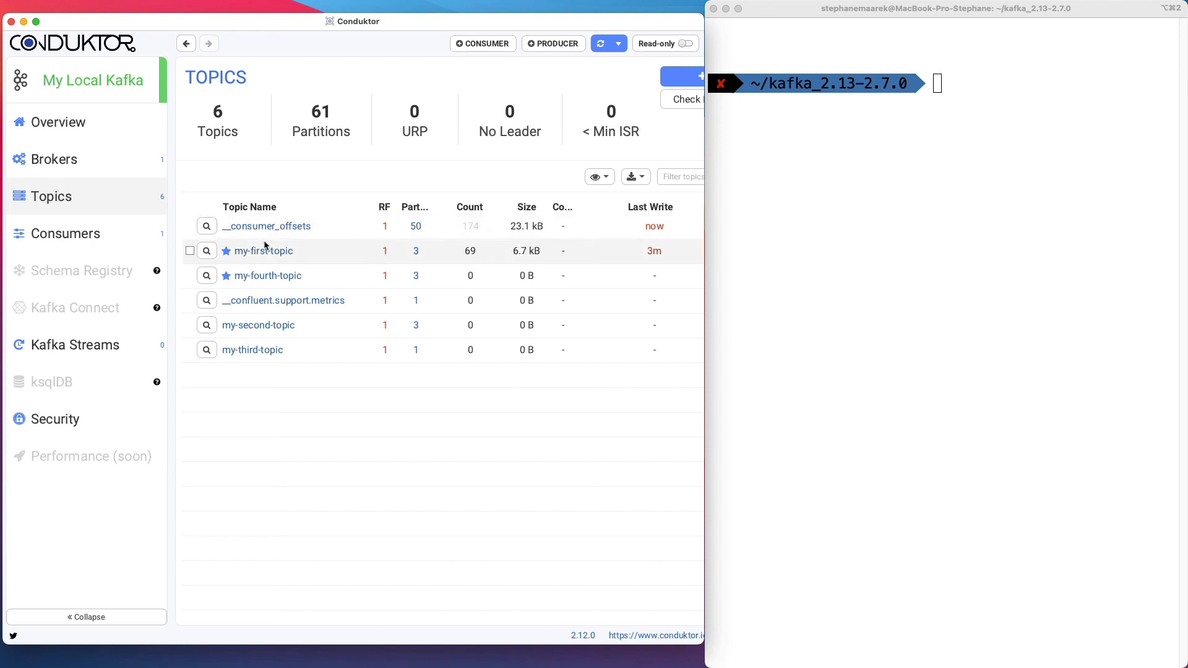
- Check the consumer groups, and examine the offsets and sizes of all partitions of the __consumer_offsets topic
left_click(65, 233)
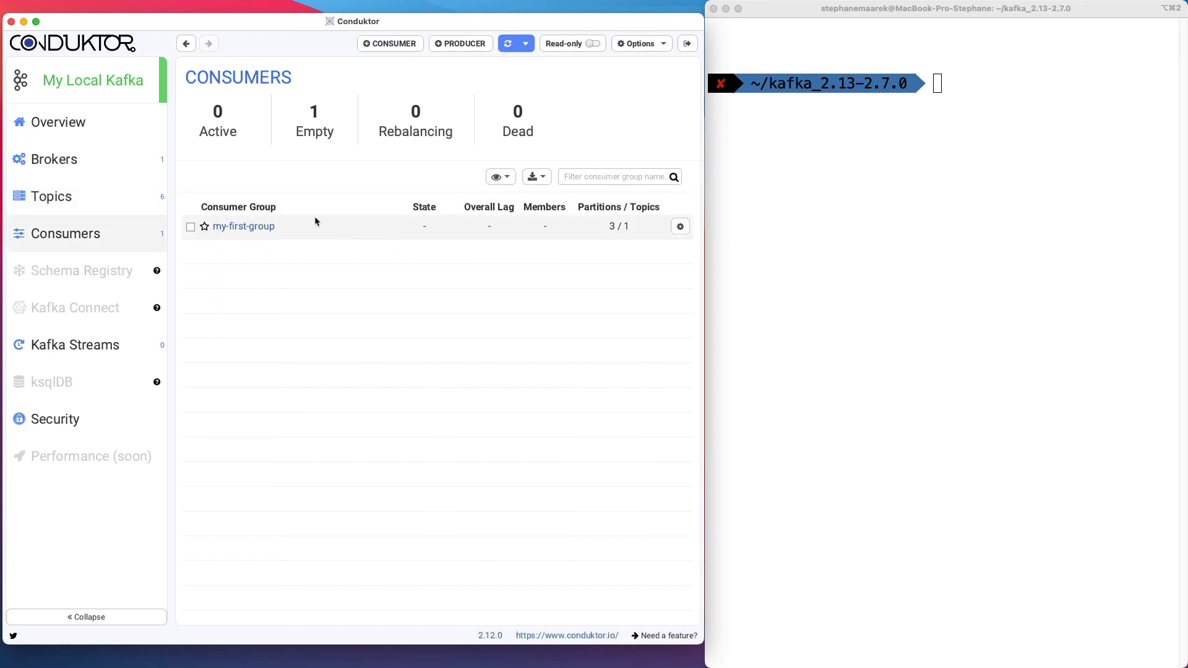
left_click(70, 197)
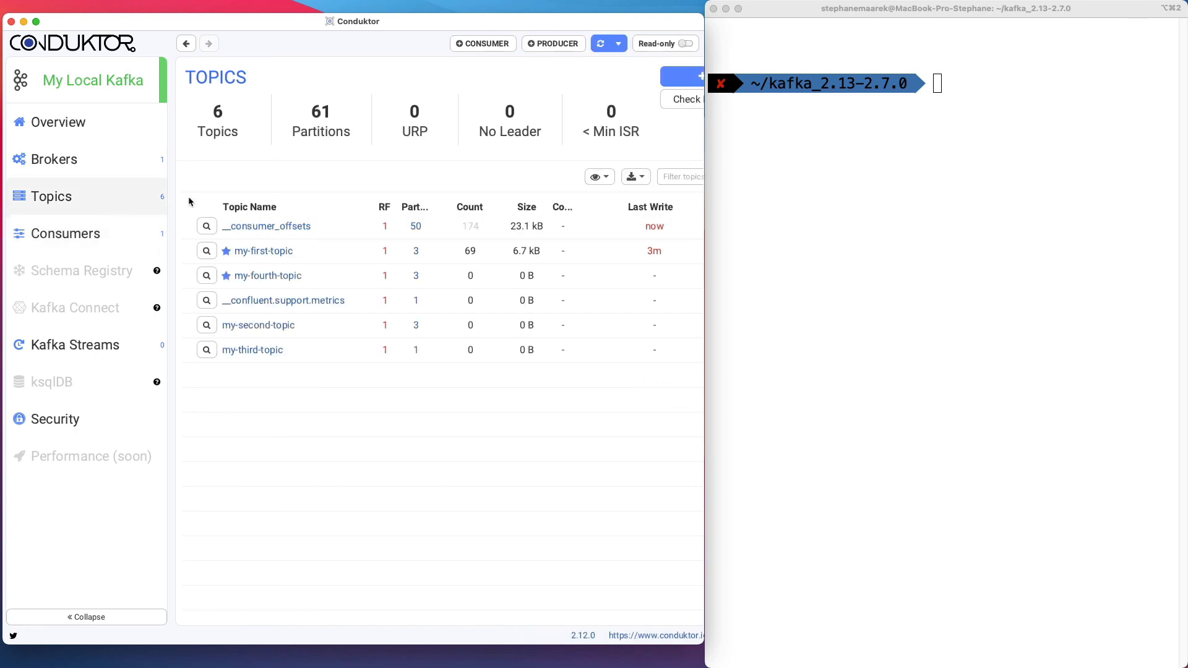
left_click(265, 226)
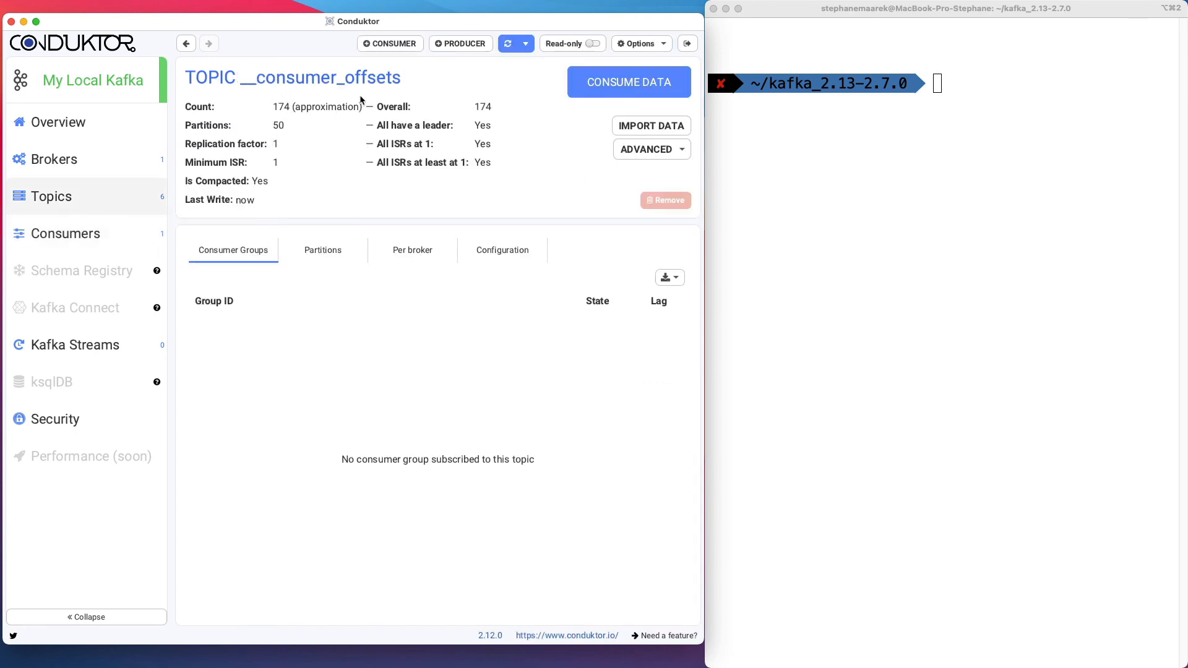
left_click(343, 249)
scroll(328, 399, "down", 5)
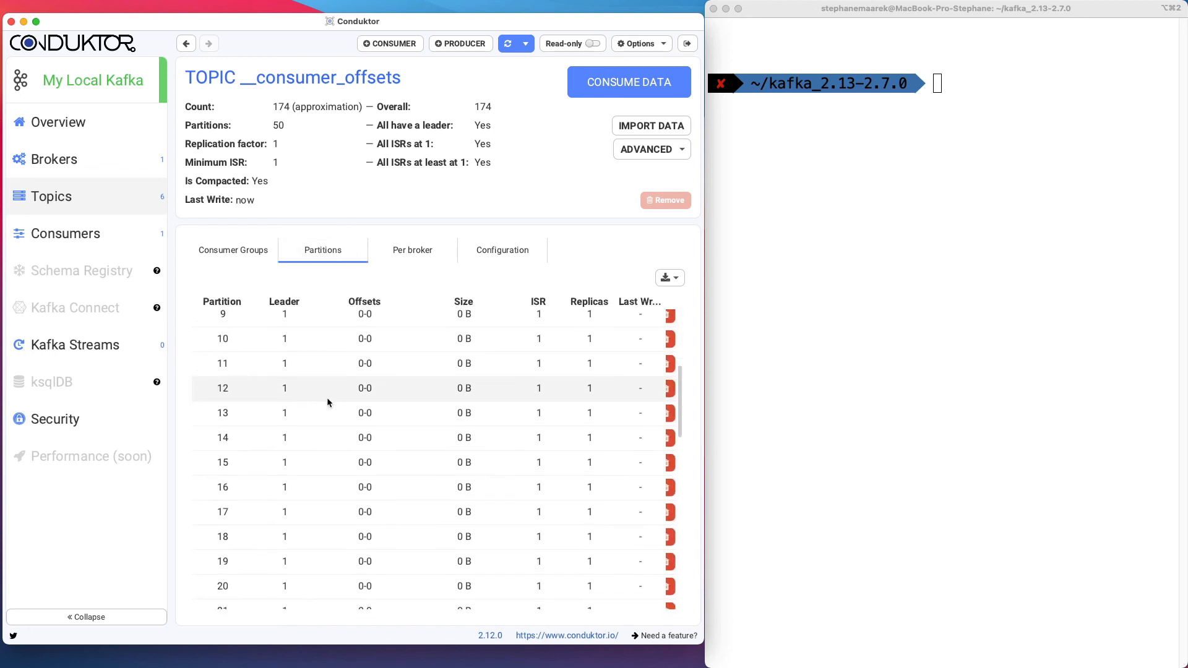
scroll(327, 398, "down", 10)
scroll(322, 452, "up", 5)
scroll(365, 508, "down", 4)
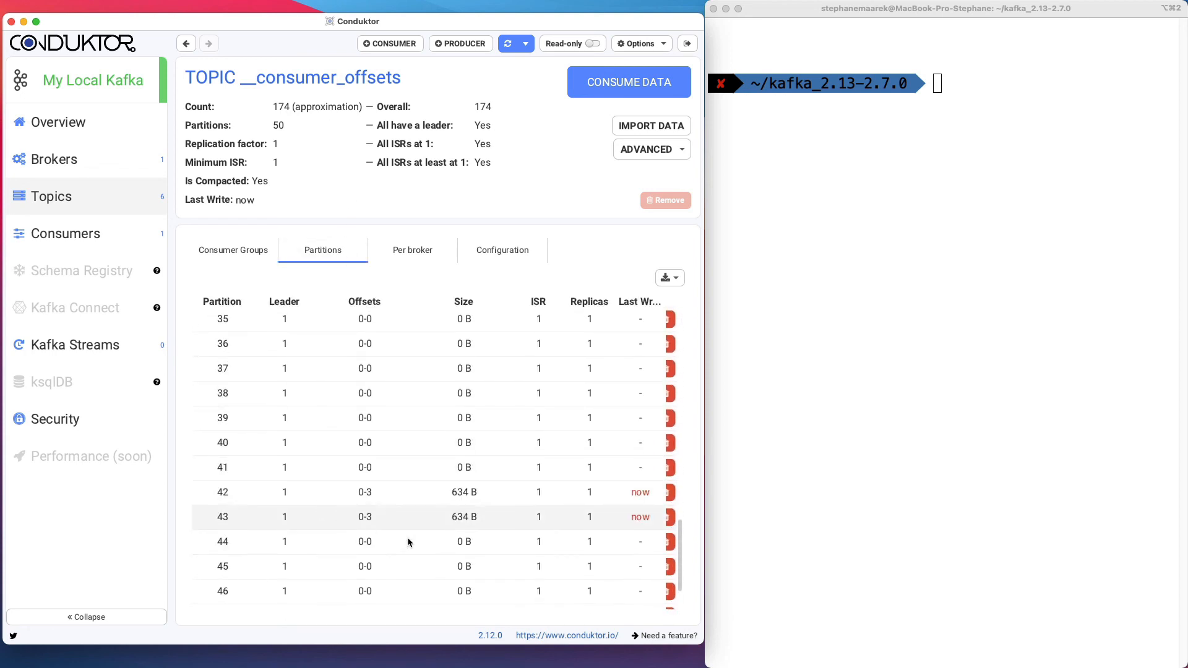
scroll(426, 518, "up", 12)
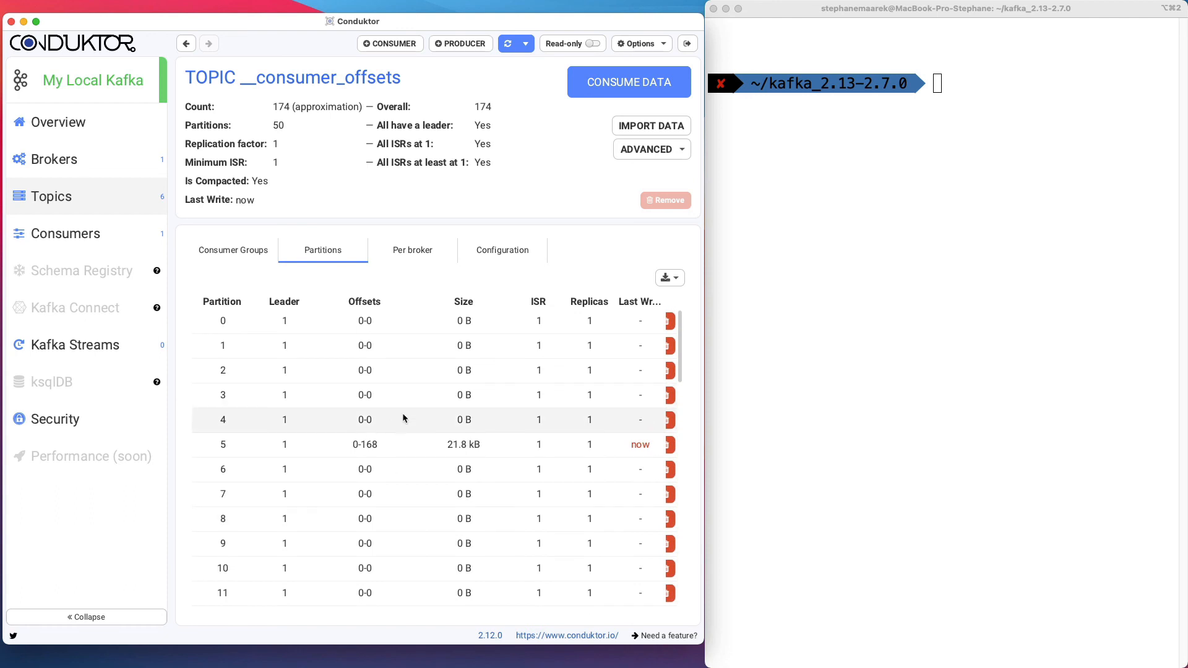
- Hide private topics in the topics list again and return to the list of consumer groups
left_click(121, 240)
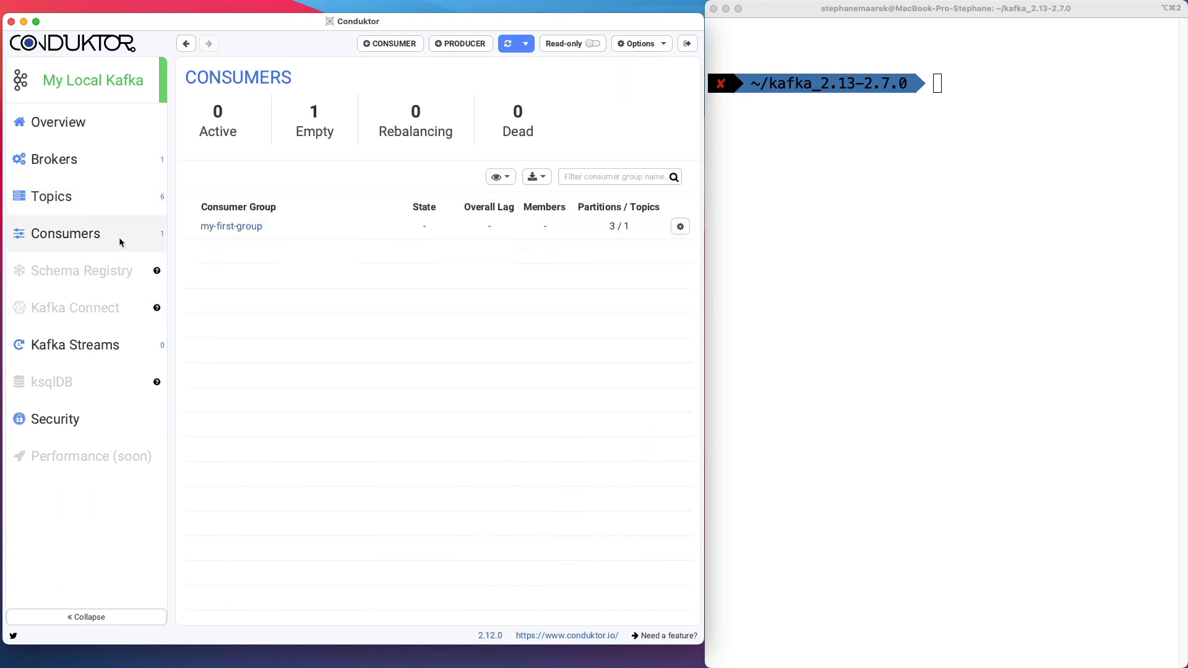
left_click(85, 199)
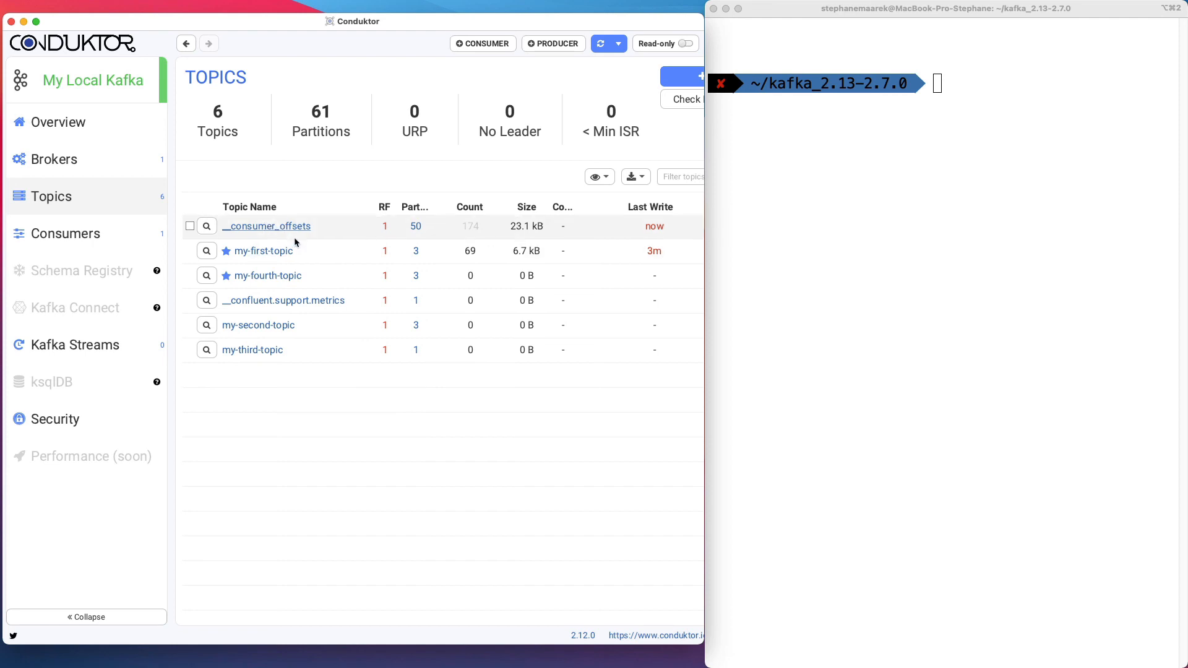
left_click(598, 177)
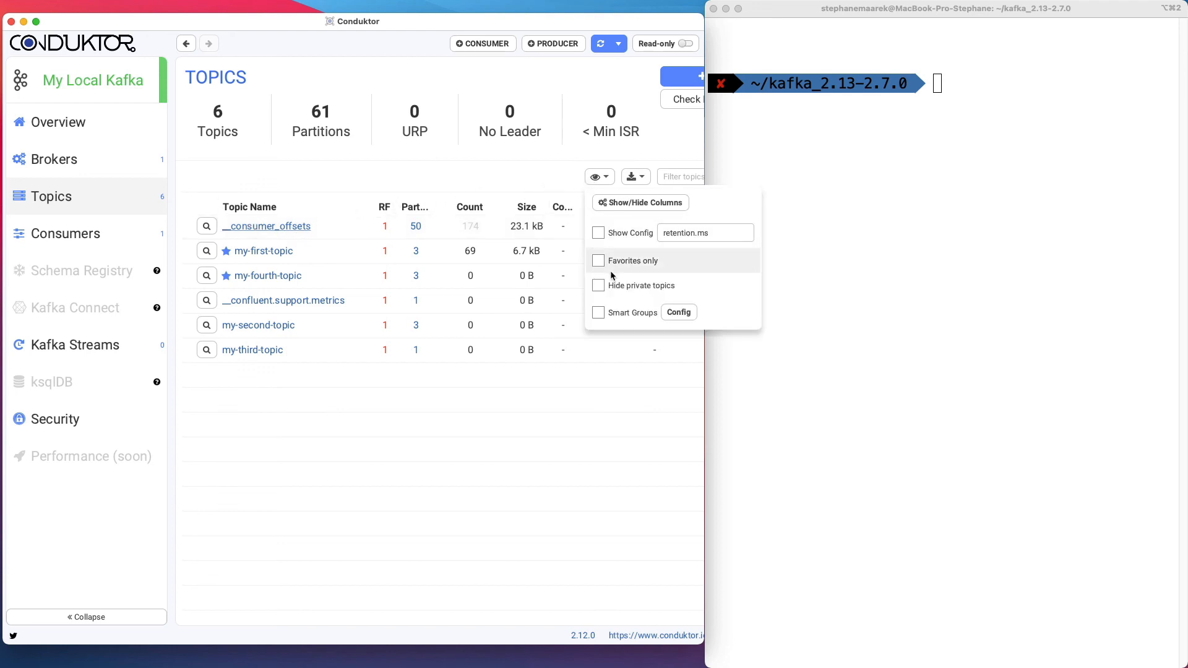
left_click(598, 285)
left_click(48, 242)
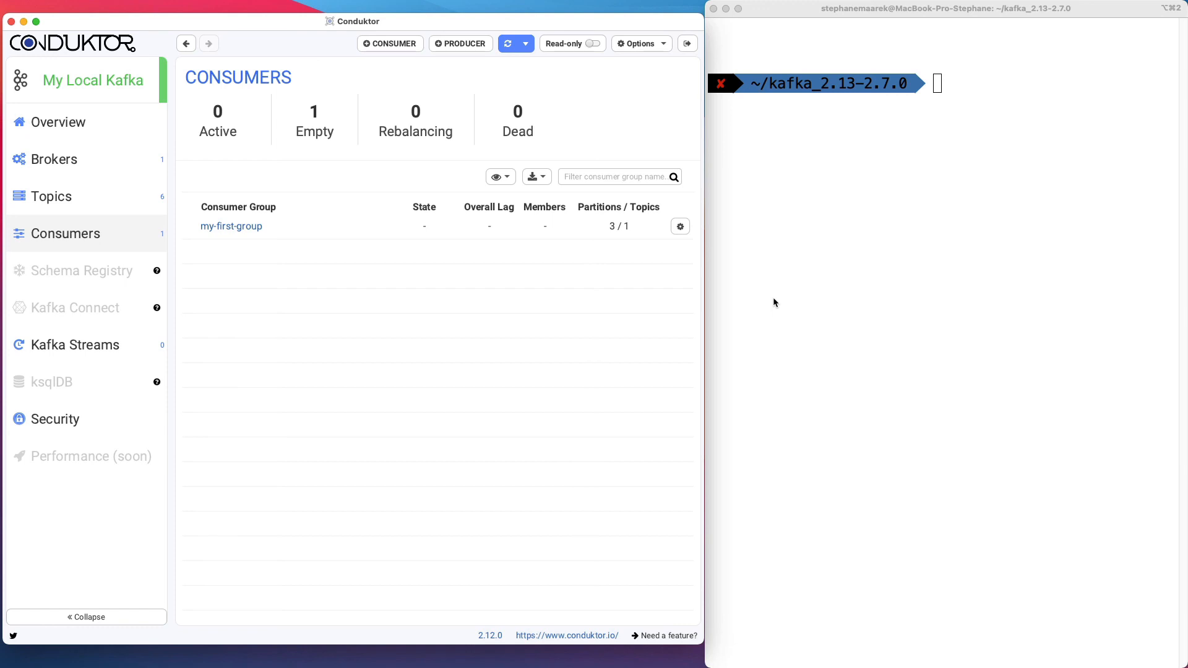
left_click(865, 231)
left_click(572, 332)
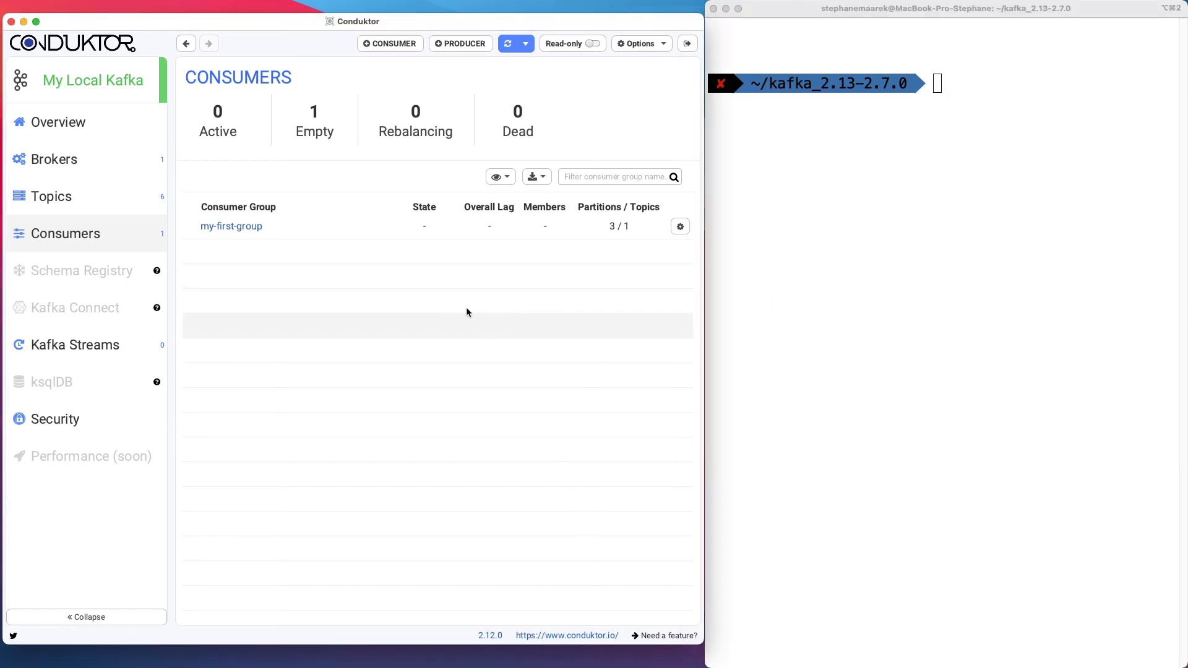